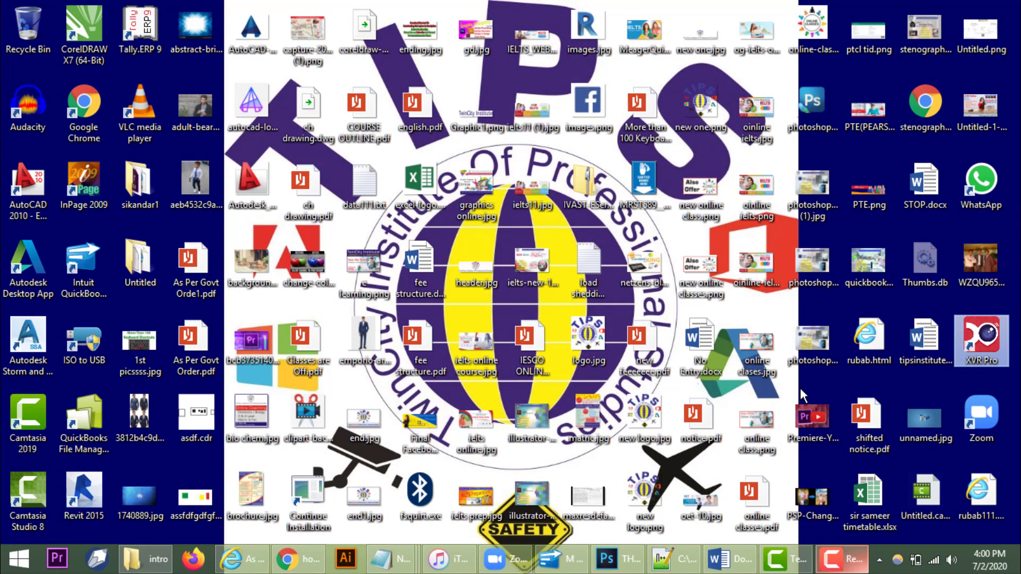
Step: Launch Excel from the Run box with 'excel', maximize it and open a blank workbook
{"action": "key", "text": "super+r"}
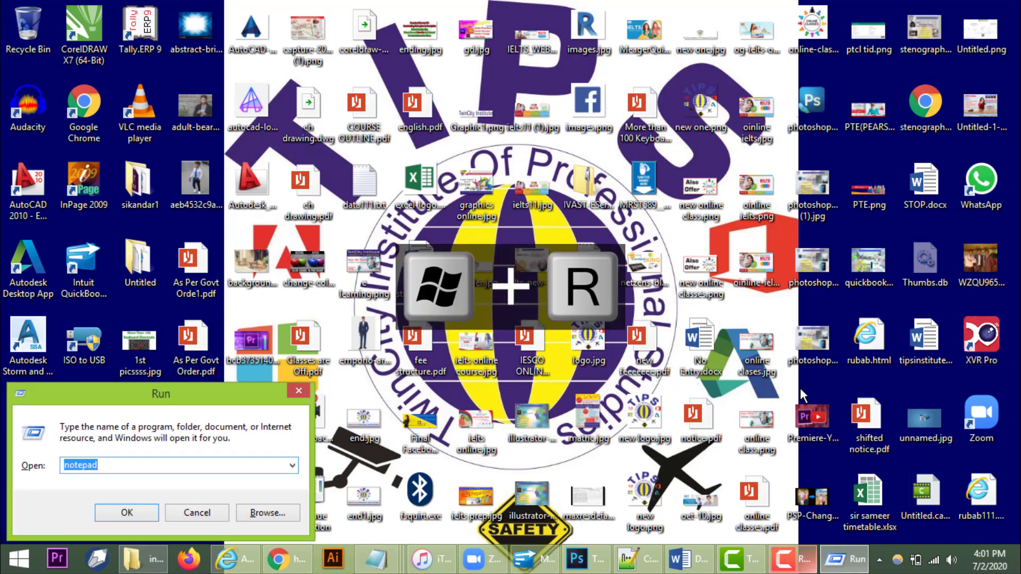
{"action": "type", "text": "excel"}
{"action": "key", "text": "Return"}
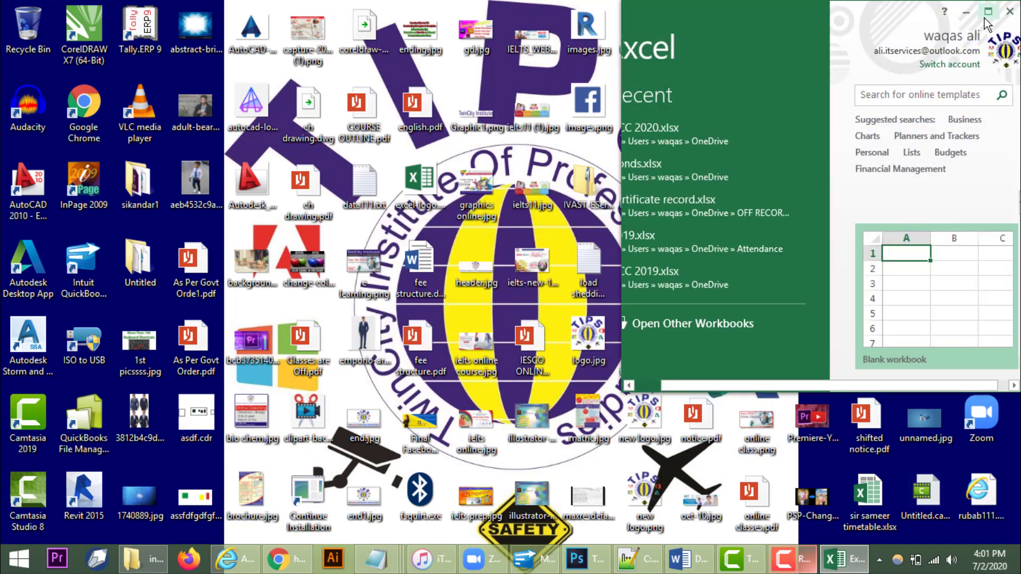
{"action": "left_click", "coordinate": [988, 11]}
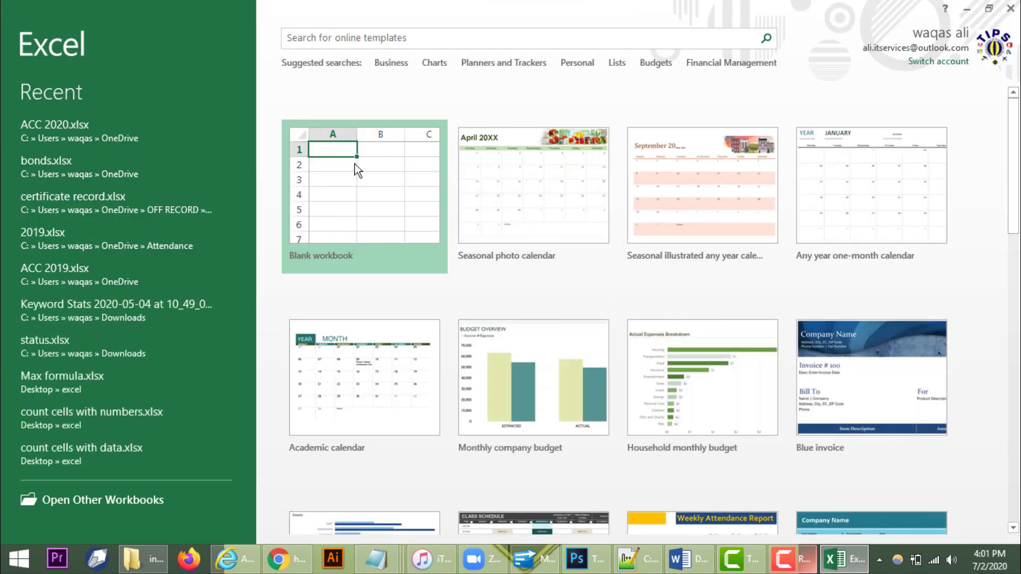
{"action": "left_click", "coordinate": [374, 192]}
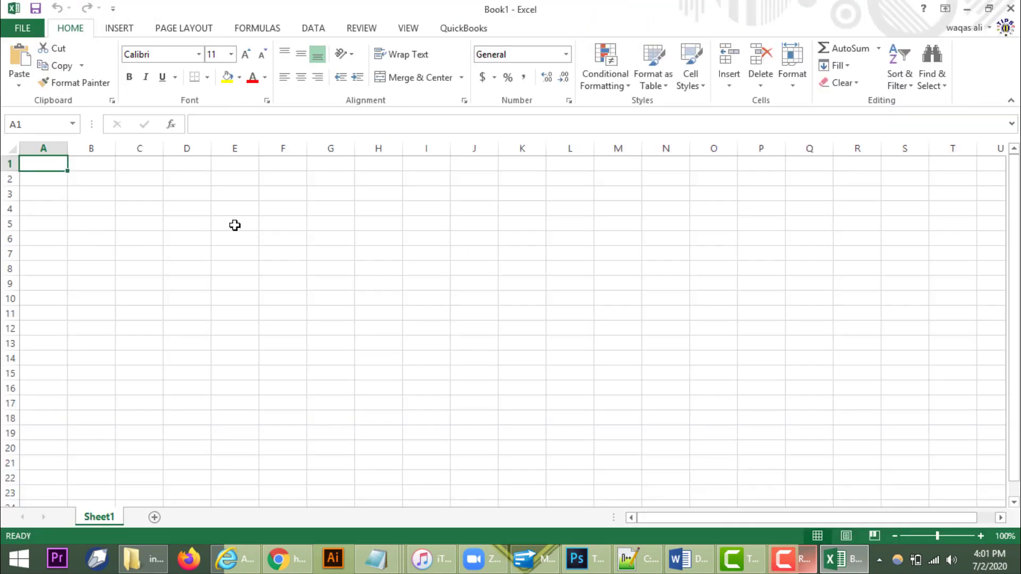
Step: Enter the headings Roll #, St Name, Eng, Urdu and Math across C5:G5
{"action": "left_click", "coordinate": [141, 229]}
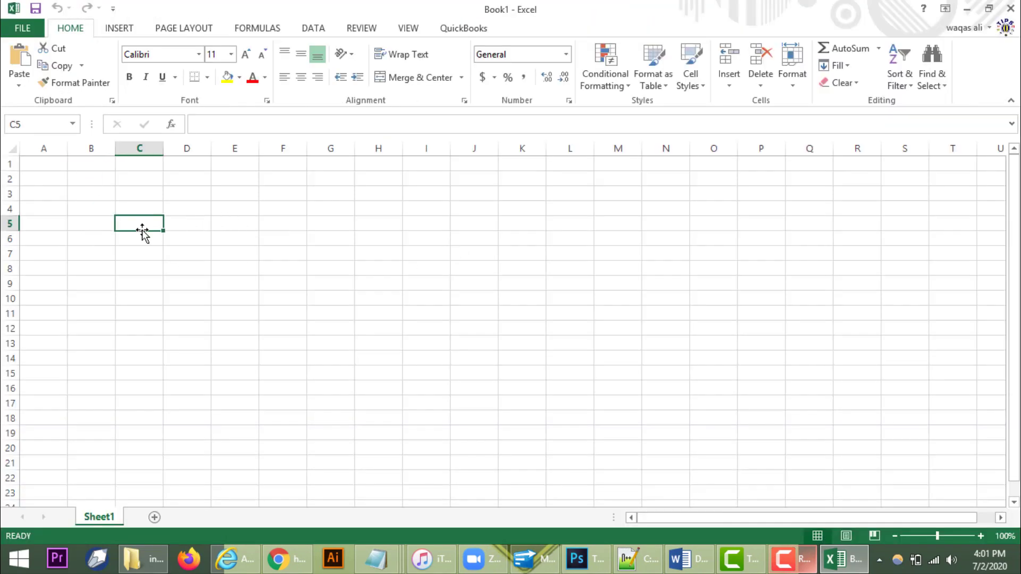
{"action": "type", "text": "Roll"}
{"action": "key", "text": "BackSpace"}
{"action": "key", "text": "BackSpace"}
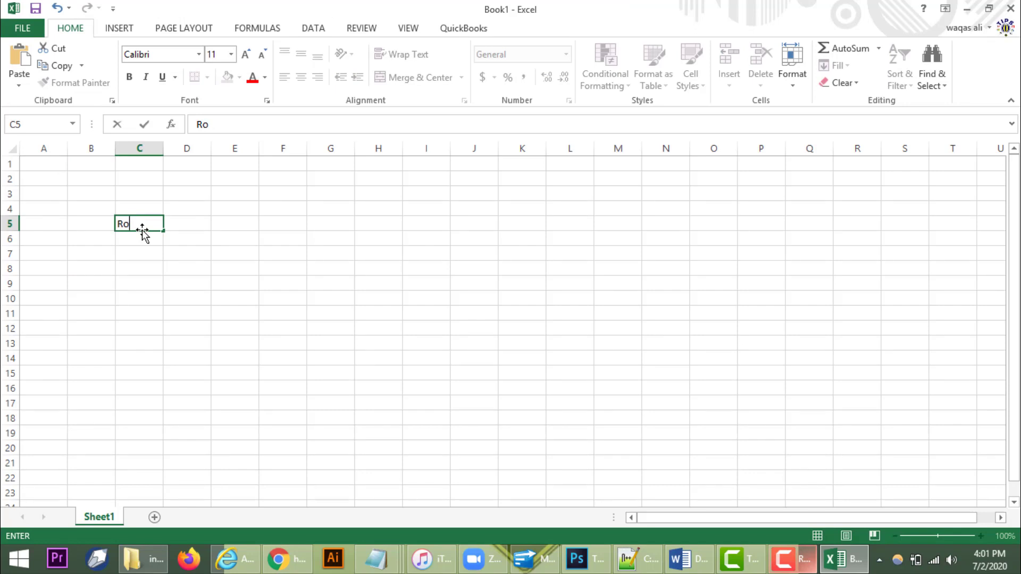
{"action": "type", "text": "ll #"}
{"action": "key", "text": "Tab"}
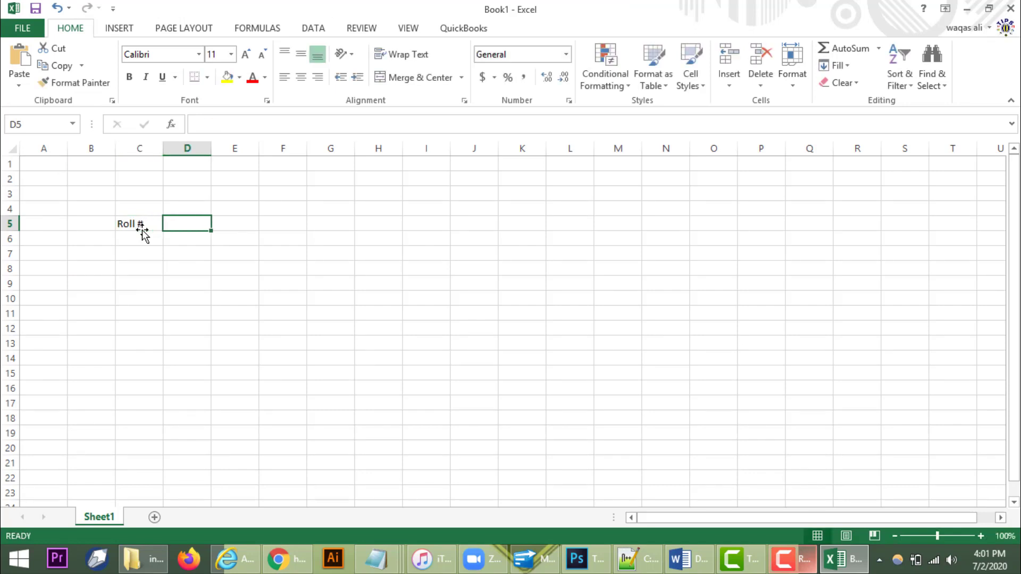
{"action": "type", "text": "St "}
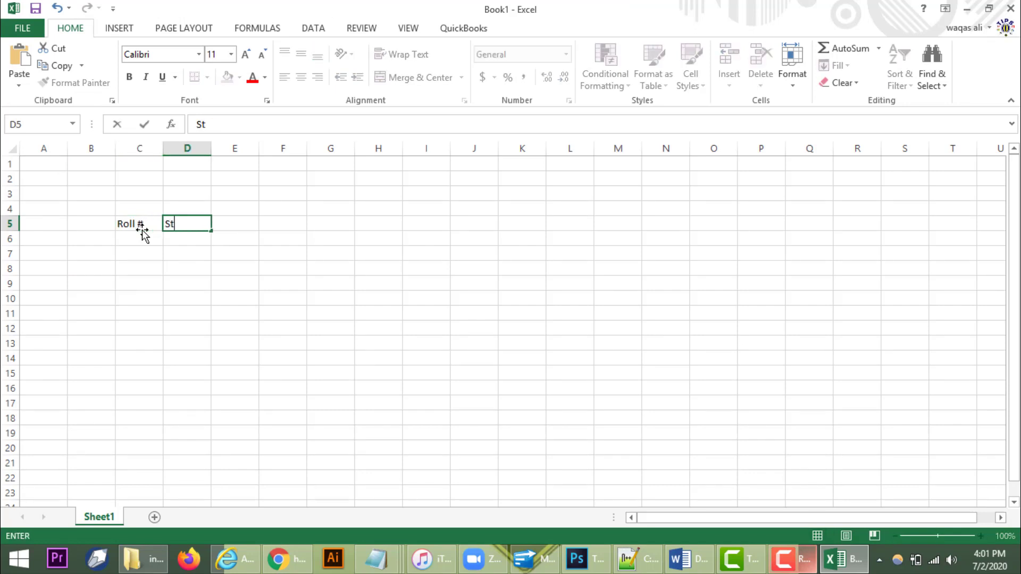
{"action": "type", "text": "Name"}
{"action": "key", "text": "Tab"}
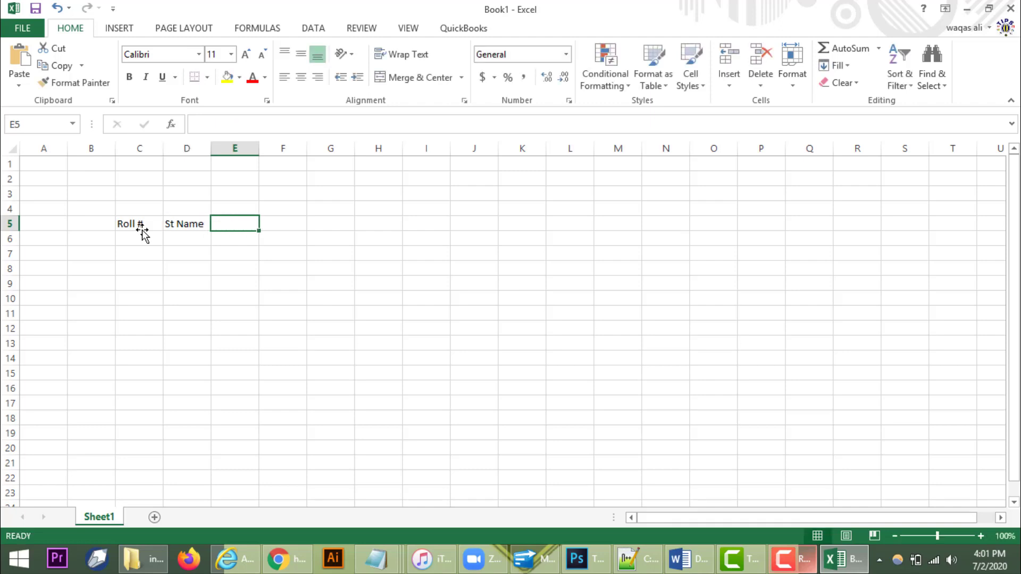
{"action": "type", "text": "Eng"}
{"action": "key", "text": "Tab"}
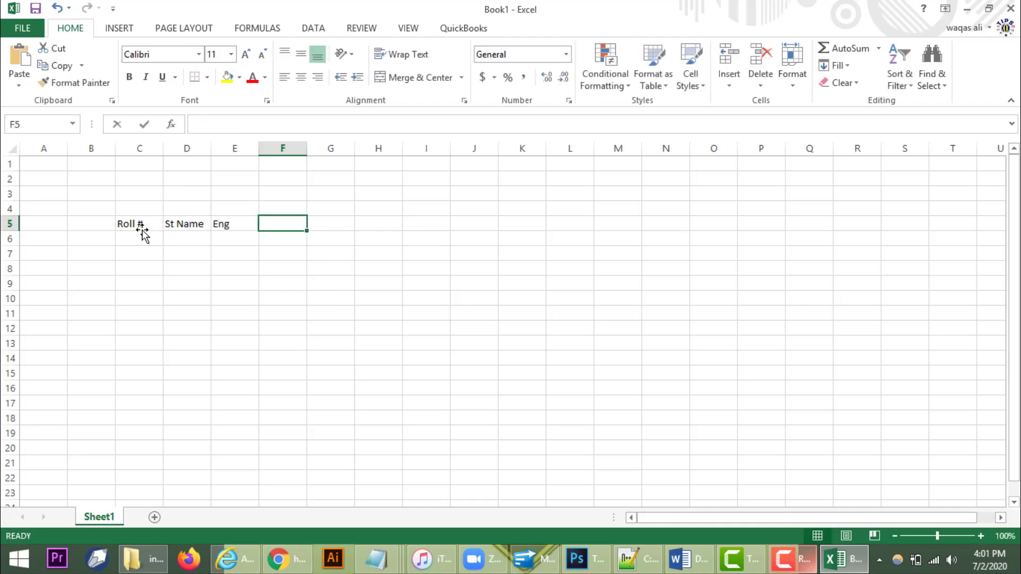
{"action": "type", "text": "Urdu"}
{"action": "key", "text": "Tab"}
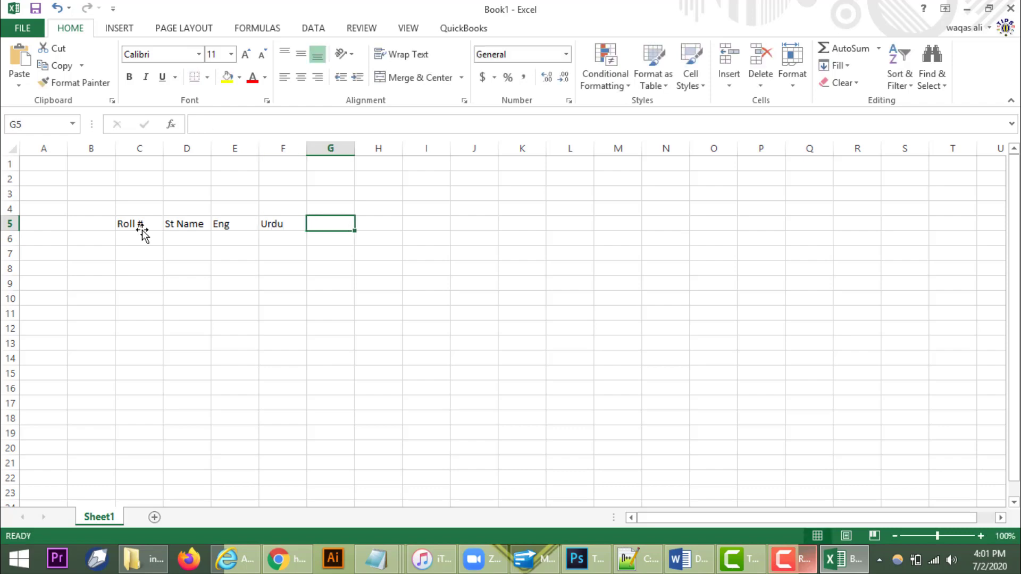
{"action": "type", "text": "Math"}
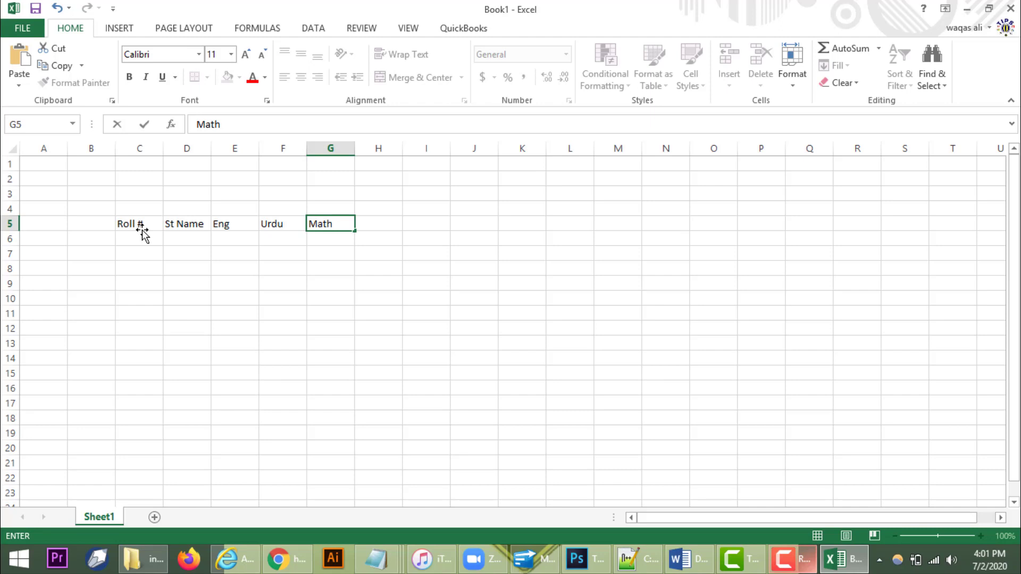
{"action": "key", "text": "Tab"}
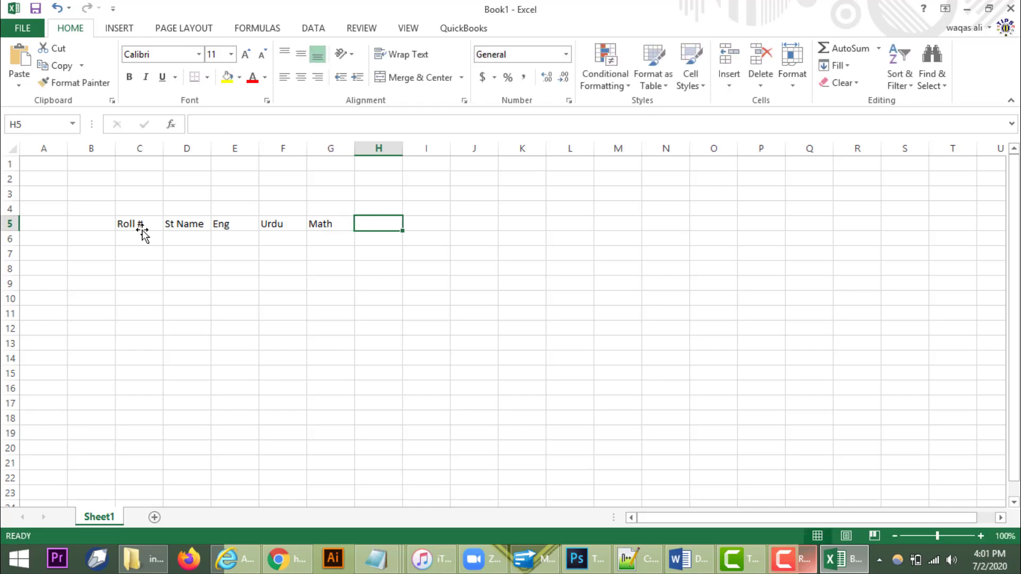
{"action": "key", "text": "Left"}
{"action": "key", "text": "Right"}
Step: Add the headings Total Obt, Total, %age, Status, Grade and Remarks in H5:M5
{"action": "type", "text": "Total"}
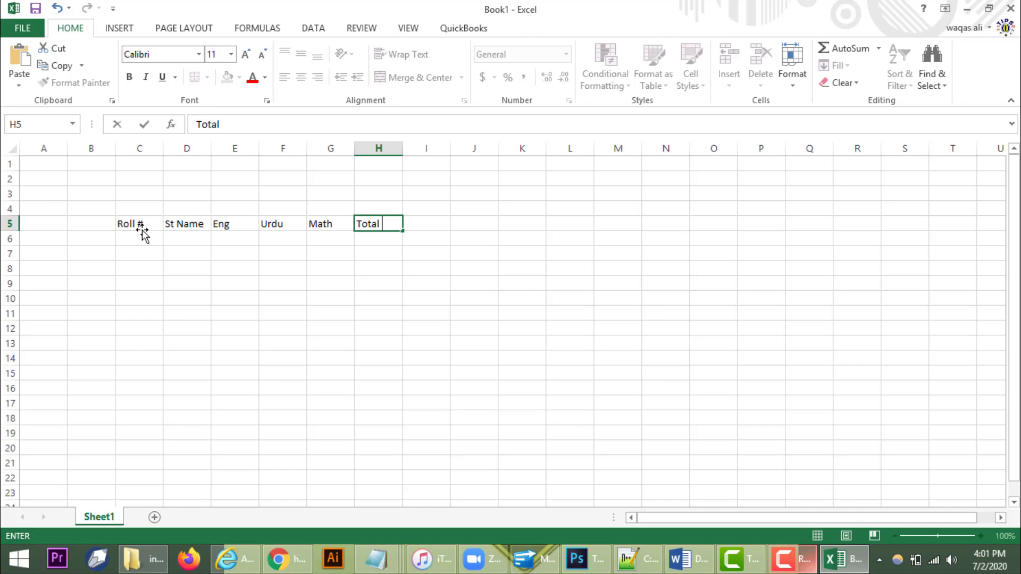
{"action": "type", "text": " Obt"}
{"action": "key", "text": "Right"}
{"action": "type", "text": "T"}
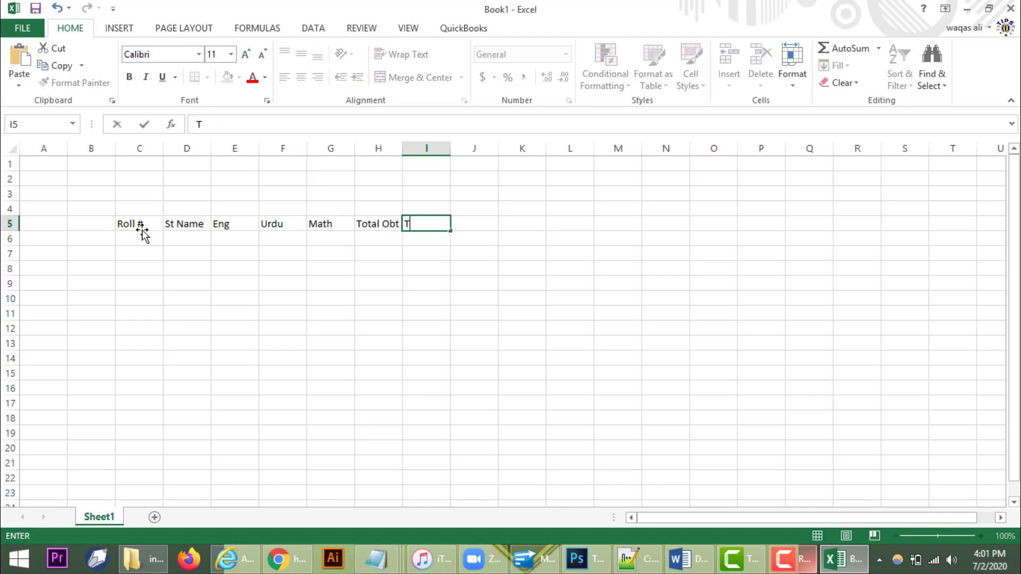
{"action": "type", "text": "otal"}
{"action": "key", "text": "Right"}
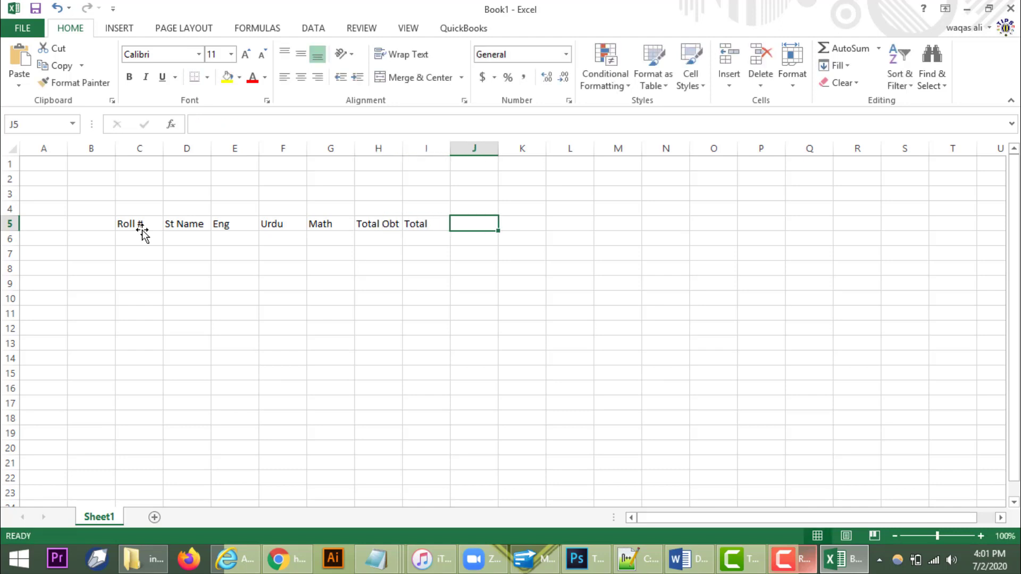
{"action": "type", "text": "%age"}
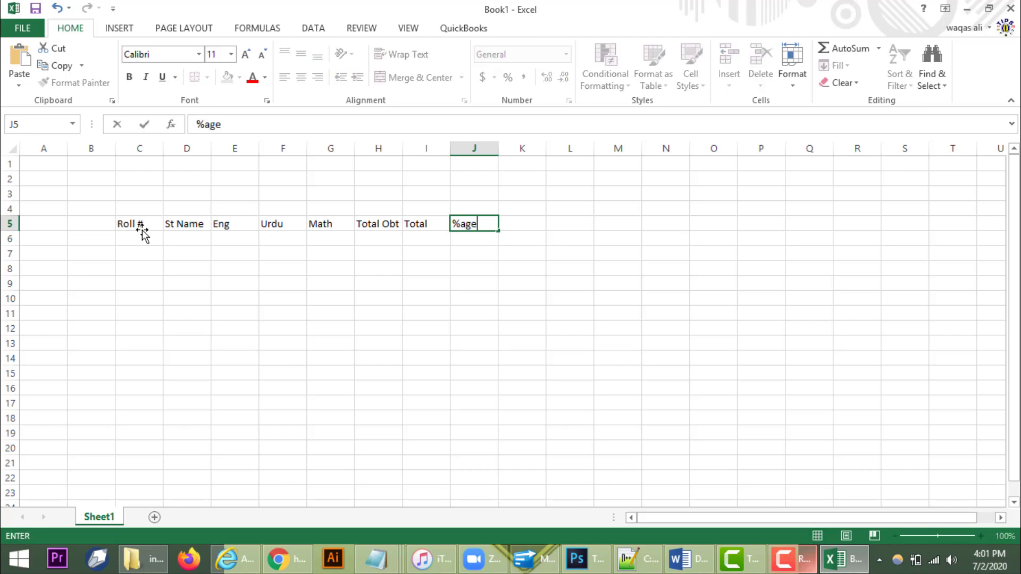
{"action": "key", "text": "Right"}
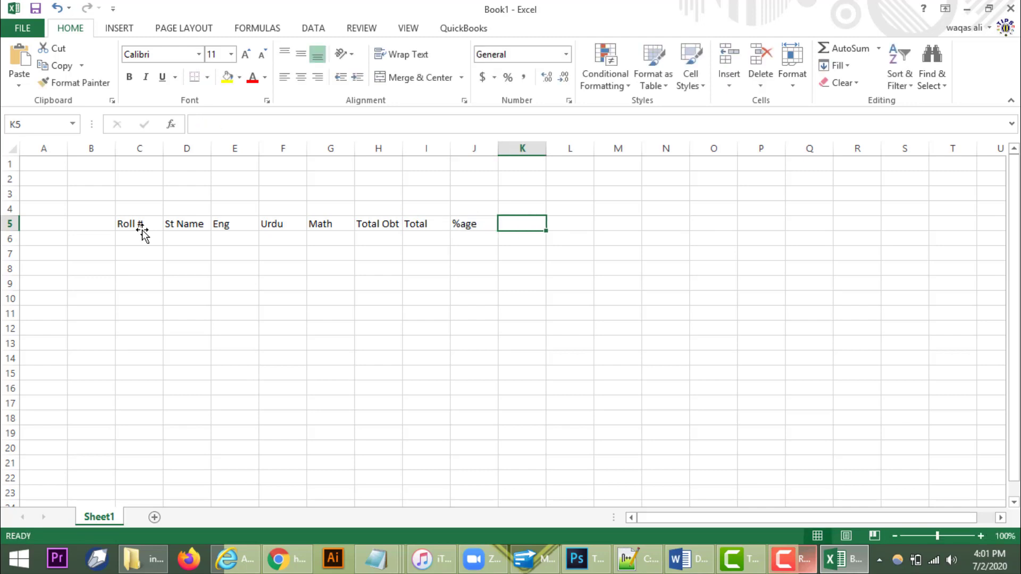
{"action": "type", "text": "Status"}
{"action": "key", "text": "Right"}
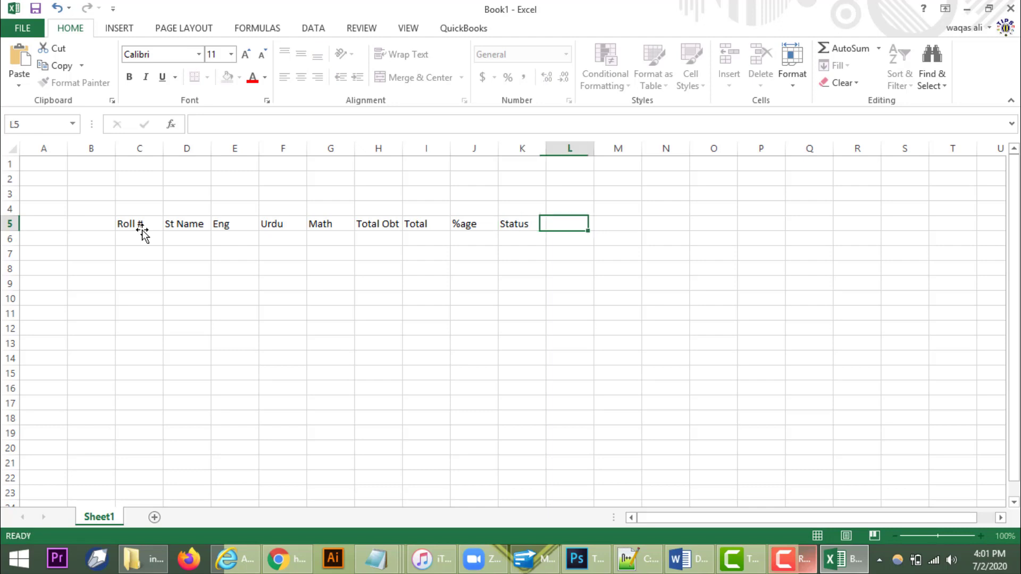
{"action": "type", "text": "G"}
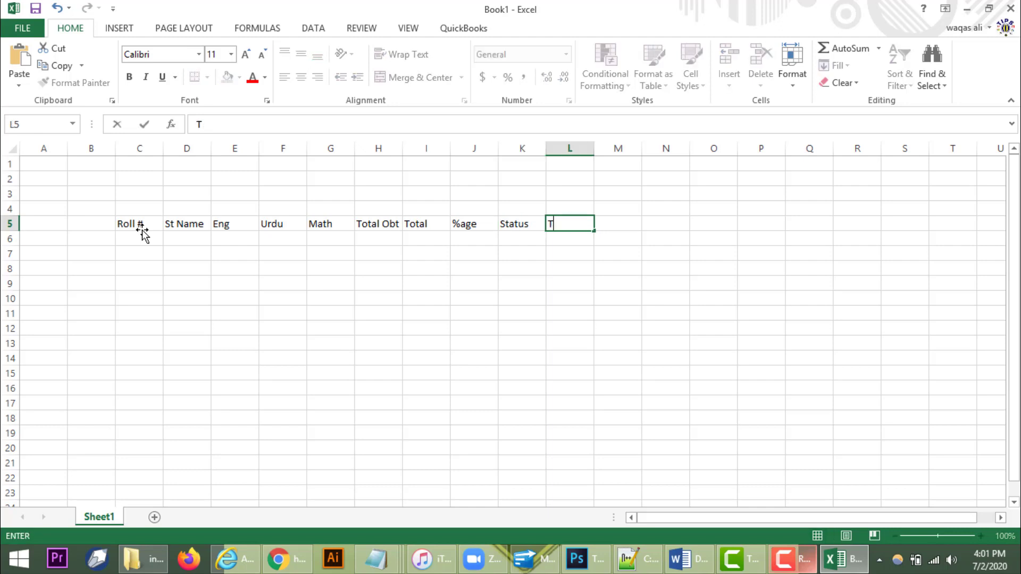
{"action": "type", "text": "rade"}
{"action": "key", "text": "Right"}
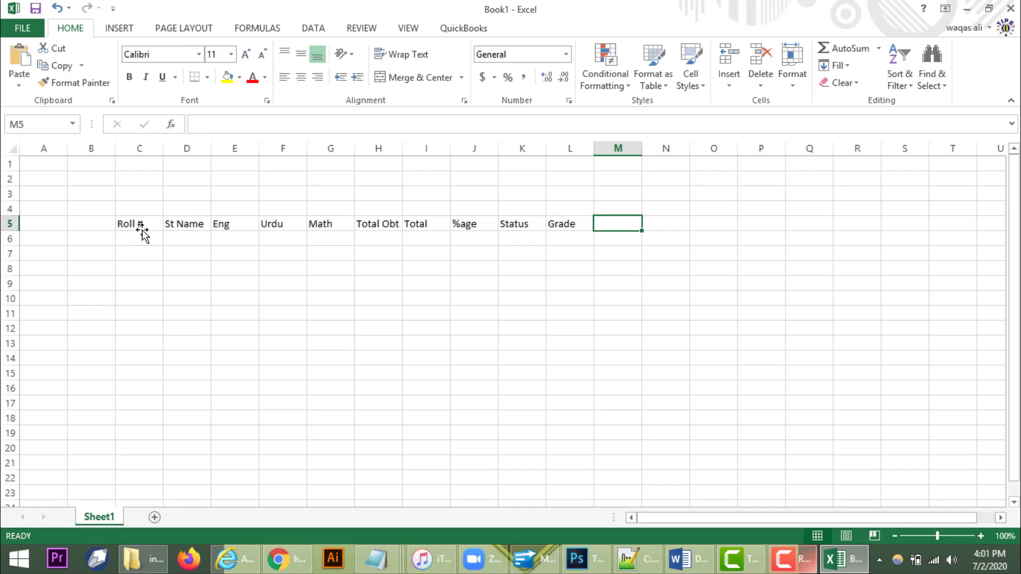
{"action": "type", "text": "Remarks"}
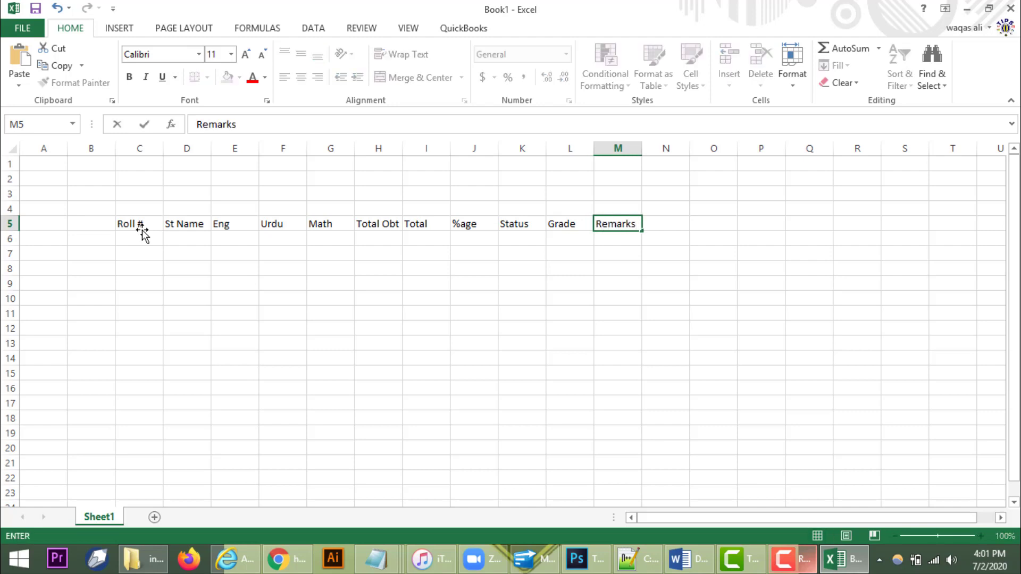
{"action": "key", "text": "Return"}
{"action": "left_click", "coordinate": [144, 239]}
{"action": "left_click", "coordinate": [147, 265]}
{"action": "left_click", "coordinate": [145, 238]}
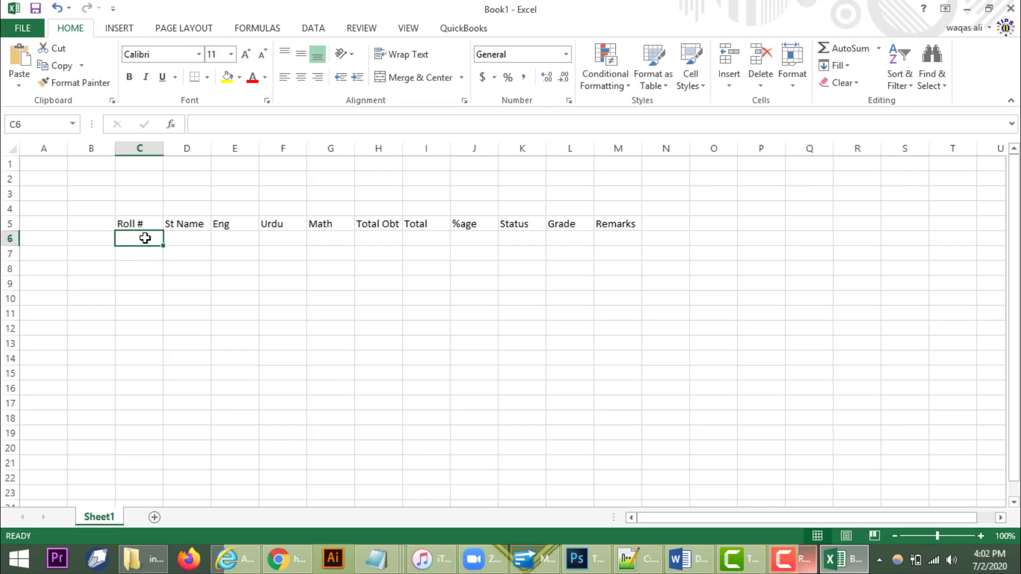
Step: Enter roll numbers 1 and 2 and fill the Roll # series down to 20 in C25
{"action": "type", "text": "1"}
{"action": "key", "text": "Return"}
{"action": "type", "text": "2"}
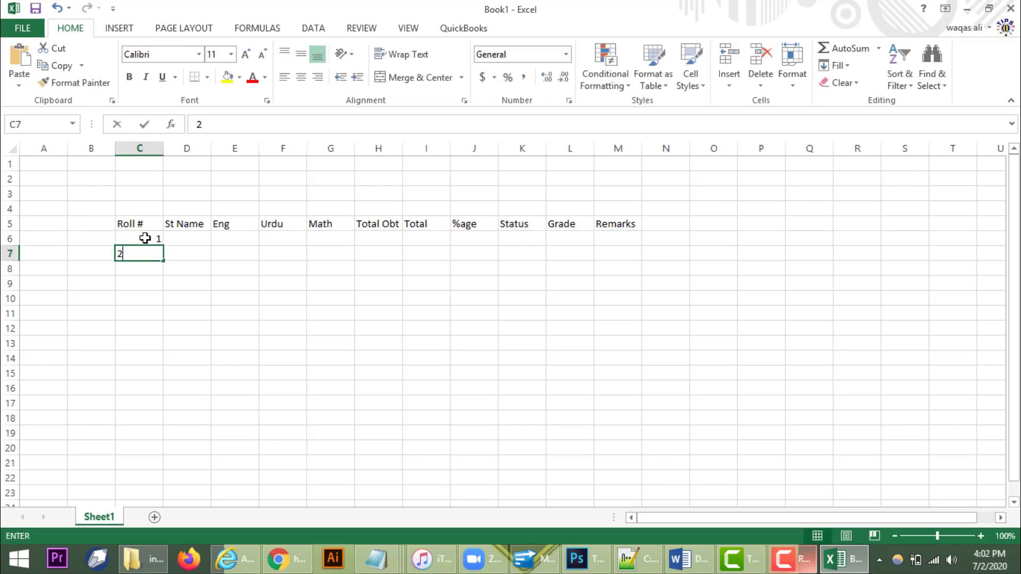
{"action": "key", "text": "Return"}
{"action": "left_click_drag", "start_coordinate": [145, 238], "coordinate": [144, 484]}
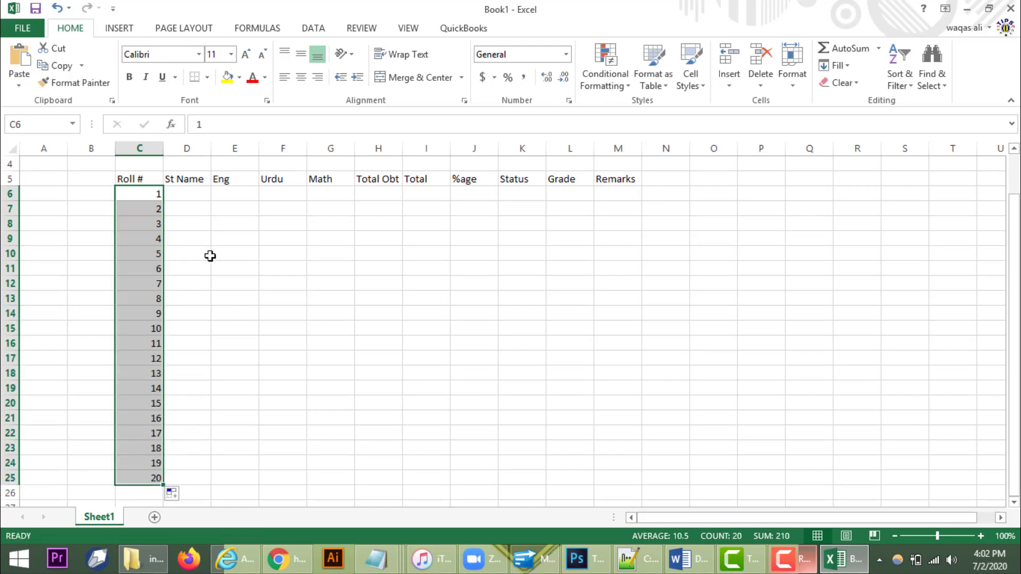
Step: Widen the St Name column D so student names fit
{"action": "scroll", "coordinate": [208, 254], "scroll_direction": "up", "scroll_amount": 1}
{"action": "left_click_drag", "start_coordinate": [210, 157], "coordinate": [258, 153]}
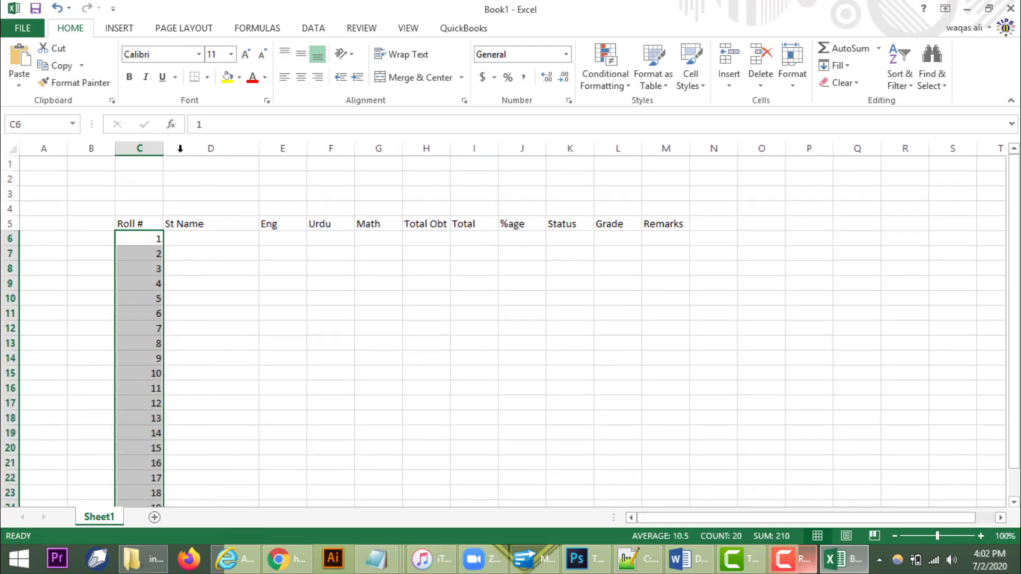
{"action": "left_click_drag", "start_coordinate": [259, 152], "coordinate": [302, 153]}
{"action": "left_click_drag", "start_coordinate": [126, 208], "coordinate": [708, 198]}
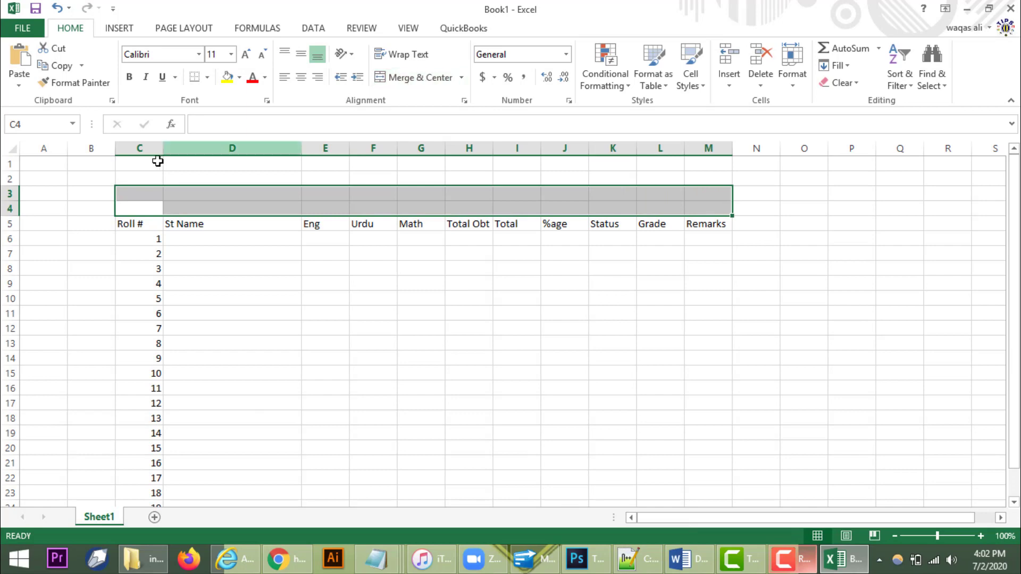
Step: Merge C3:M4 and type the title 'MarkSheet Of Mid Term Exams 2018-19 Class 7th'
{"action": "left_click", "coordinate": [426, 79]}
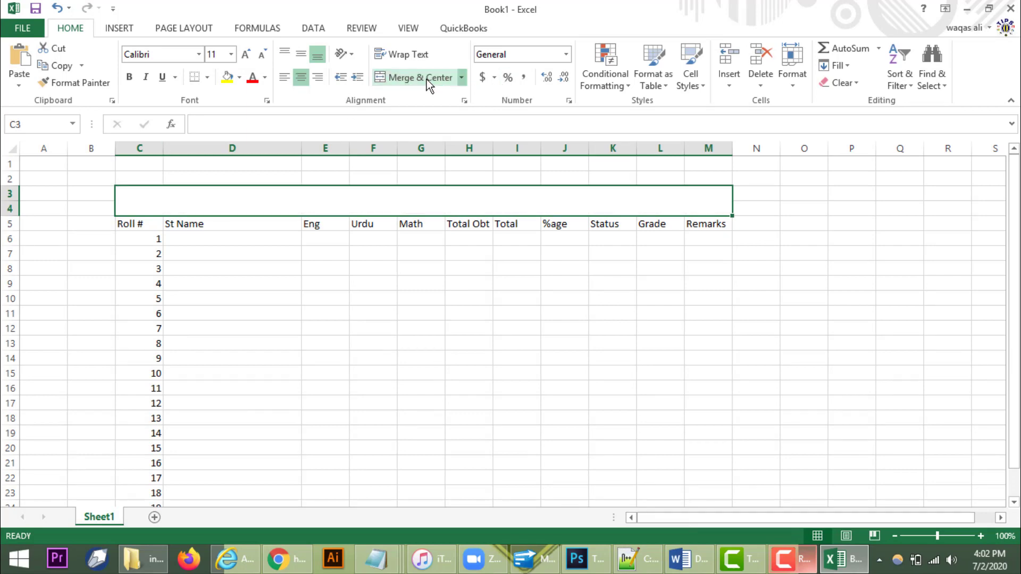
{"action": "type", "text": "M"}
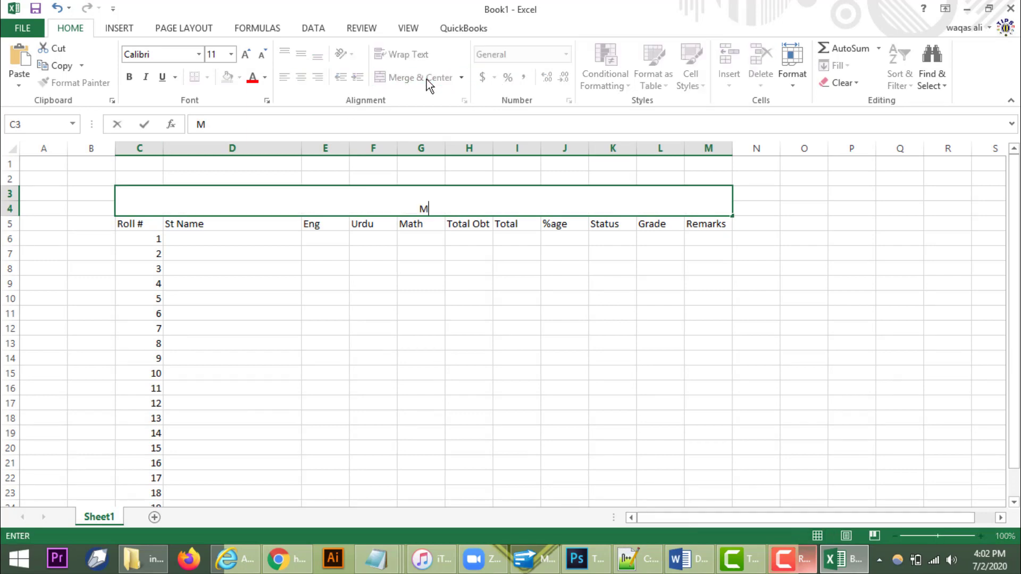
{"action": "type", "text": "arkSheet"}
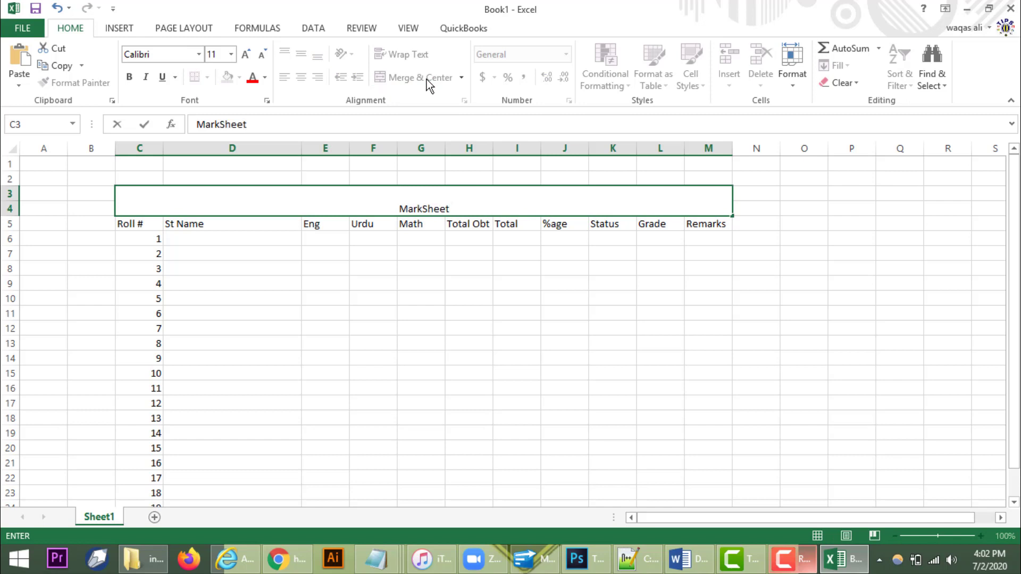
{"action": "type", "text": " Of Mid "}
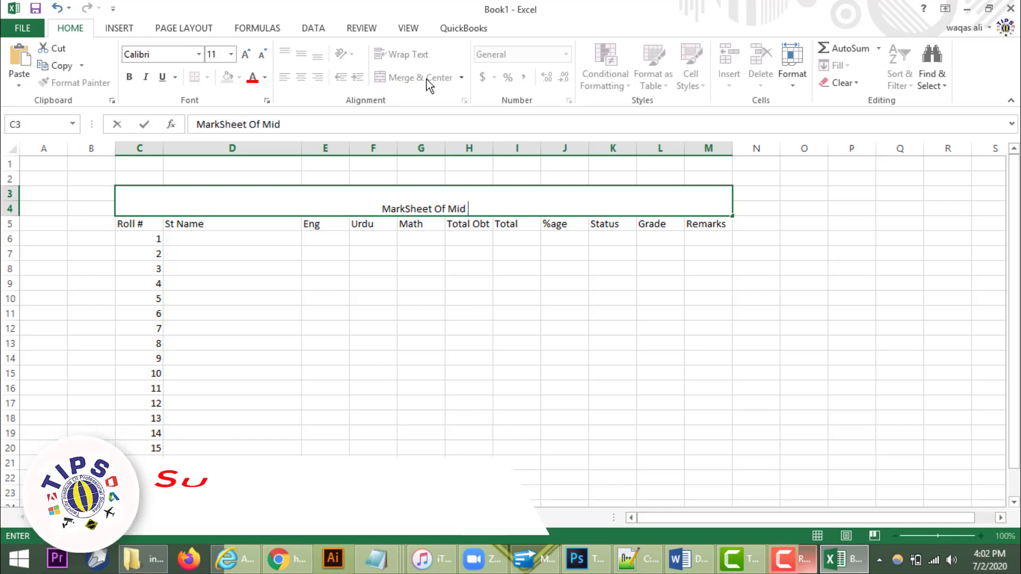
{"action": "type", "text": "Term Exams"}
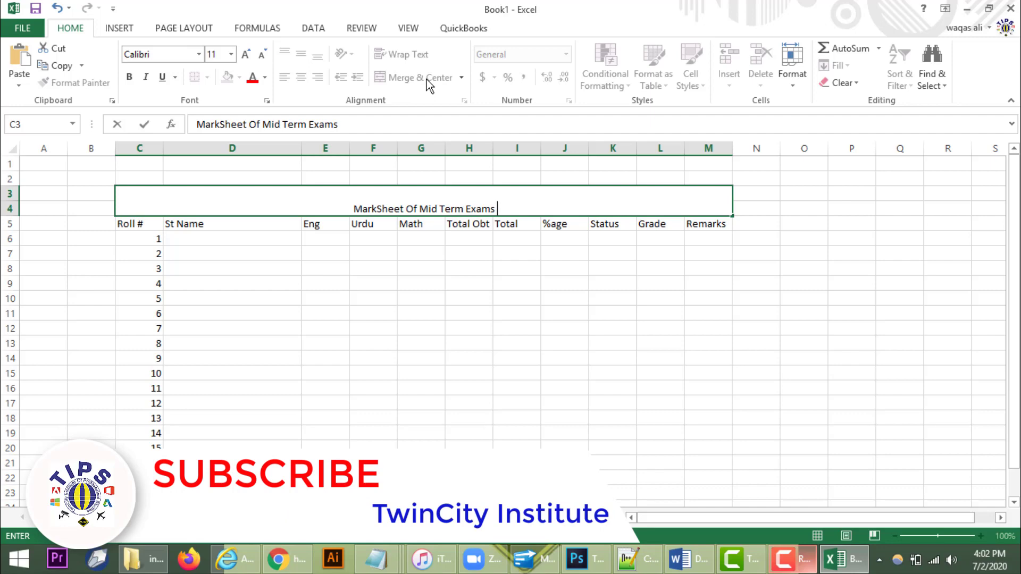
{"action": "type", "text": " 2018"}
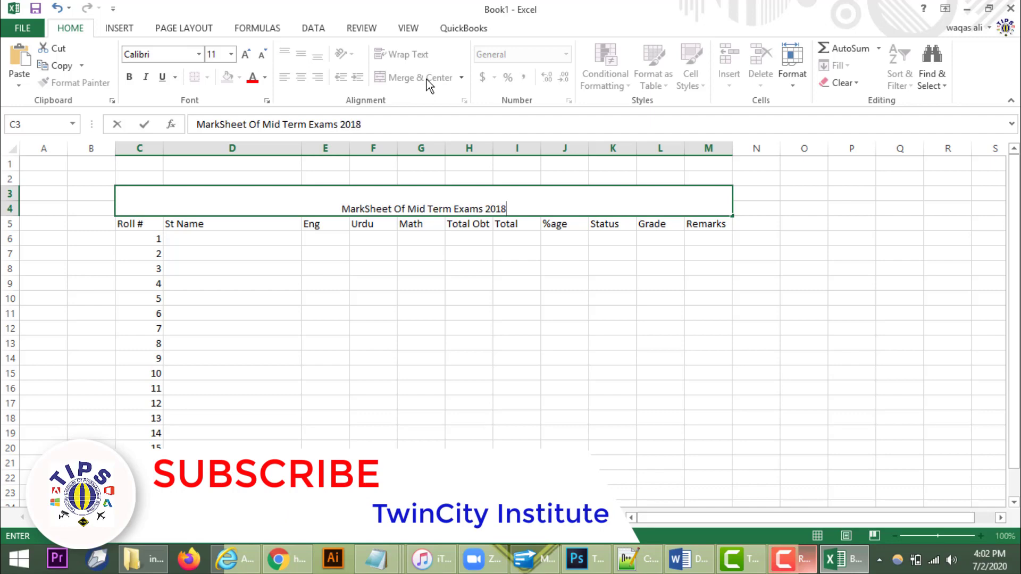
{"action": "type", "text": "-19"}
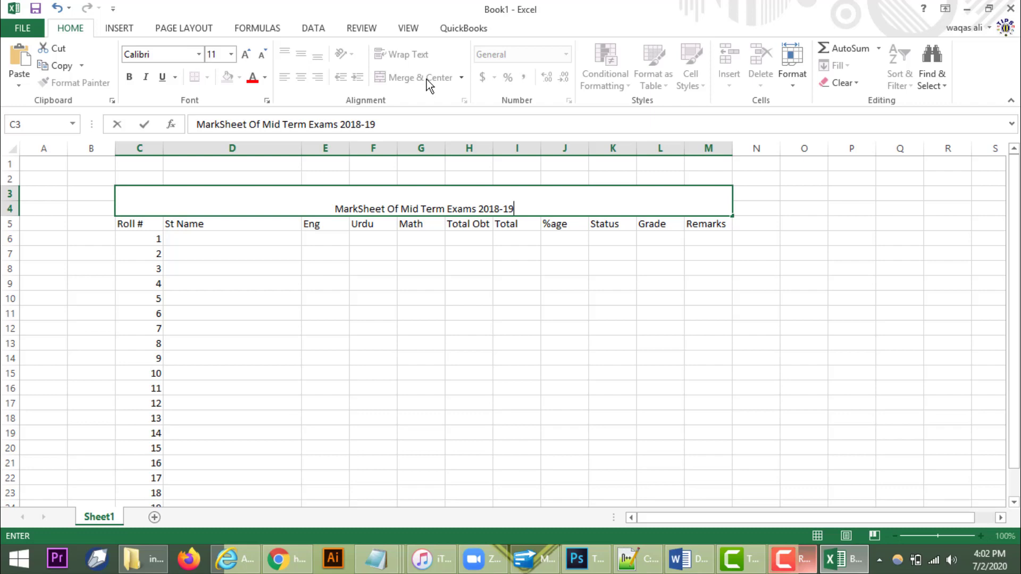
{"action": "type", "text": " Clas"}
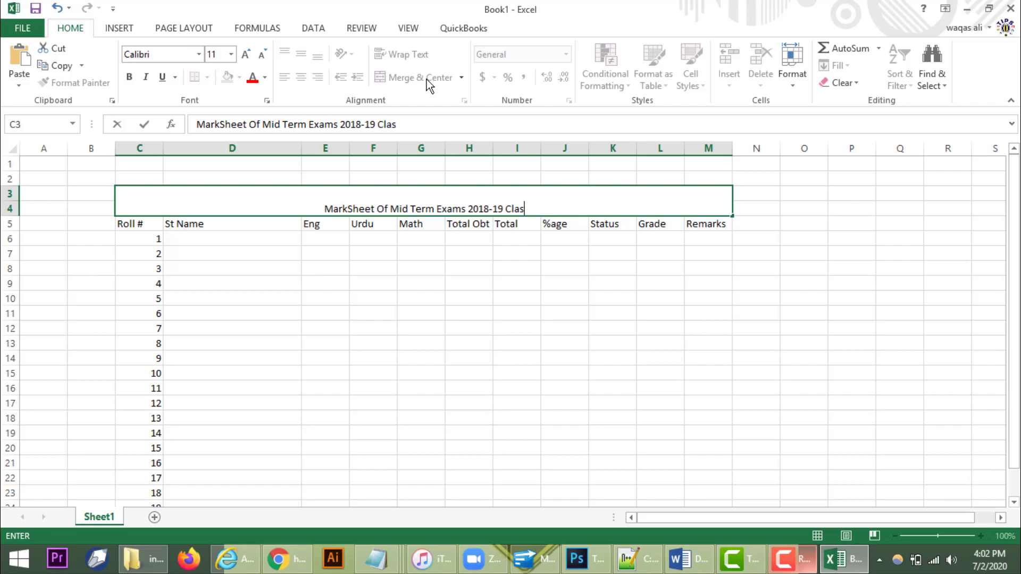
{"action": "type", "text": "s 7"}
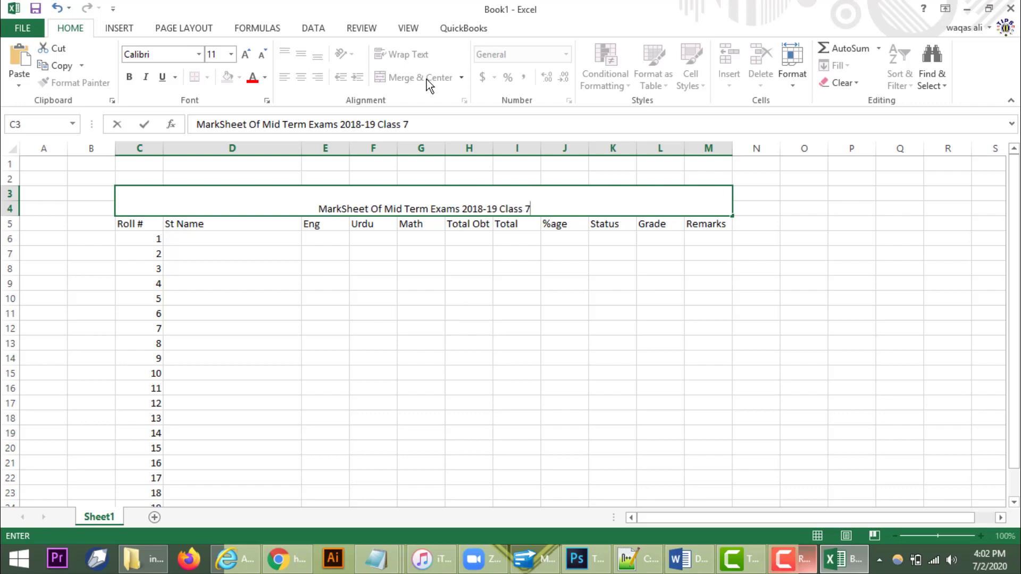
{"action": "type", "text": "th"}
{"action": "key", "text": "Return"}
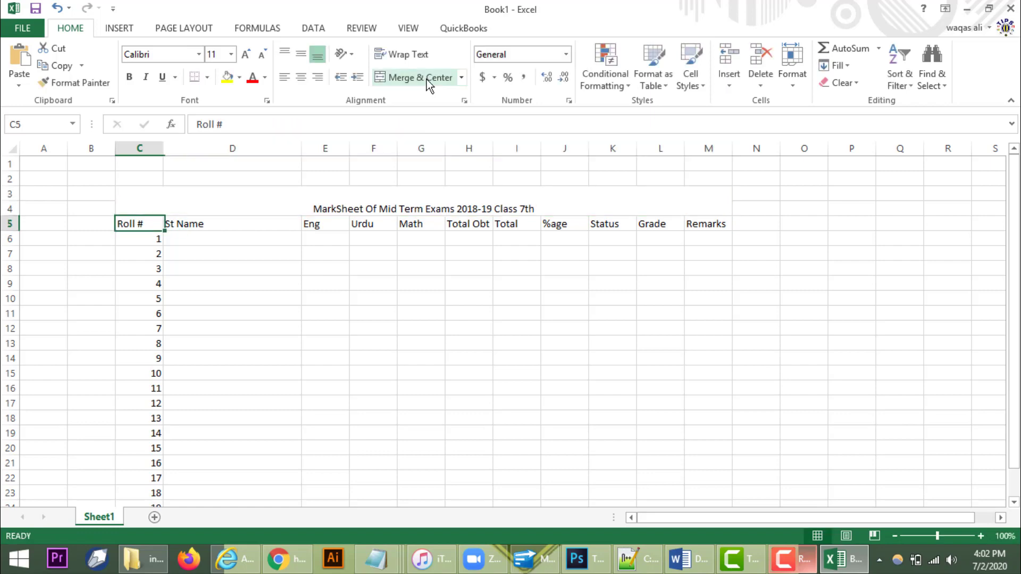
Step: Format the title middle-aligned, 14 pt bold italic, with a light blue fill
{"action": "left_click", "coordinate": [417, 209]}
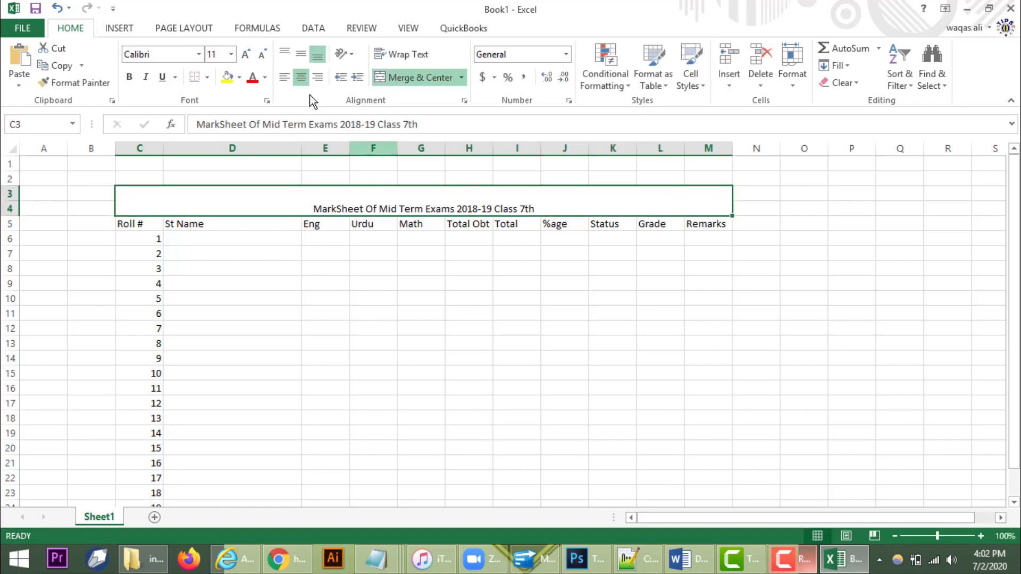
{"action": "left_click", "coordinate": [301, 54]}
{"action": "left_click", "coordinate": [246, 54]}
{"action": "left_click", "coordinate": [246, 55]}
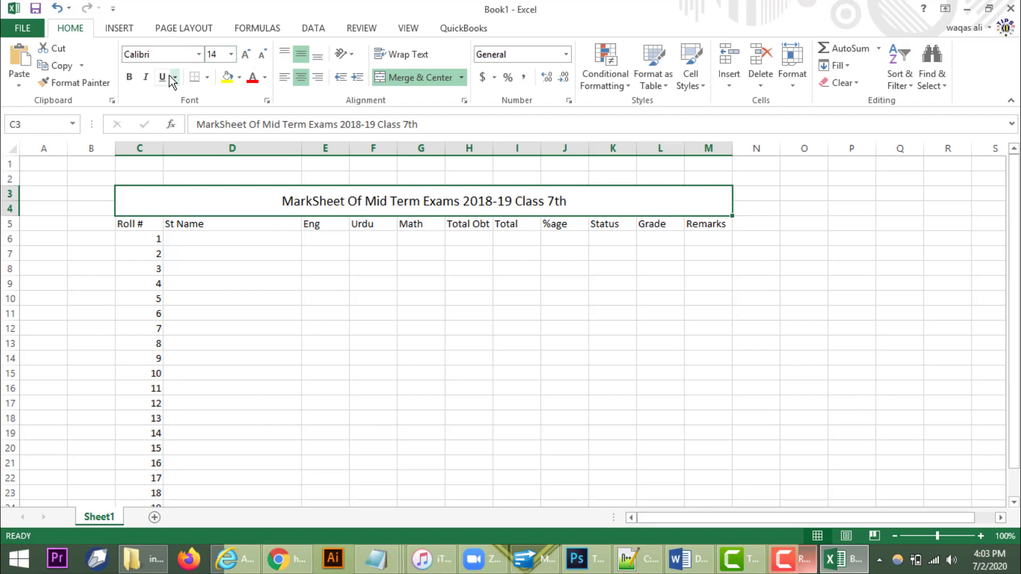
{"action": "left_click", "coordinate": [146, 77]}
{"action": "left_click", "coordinate": [129, 77]}
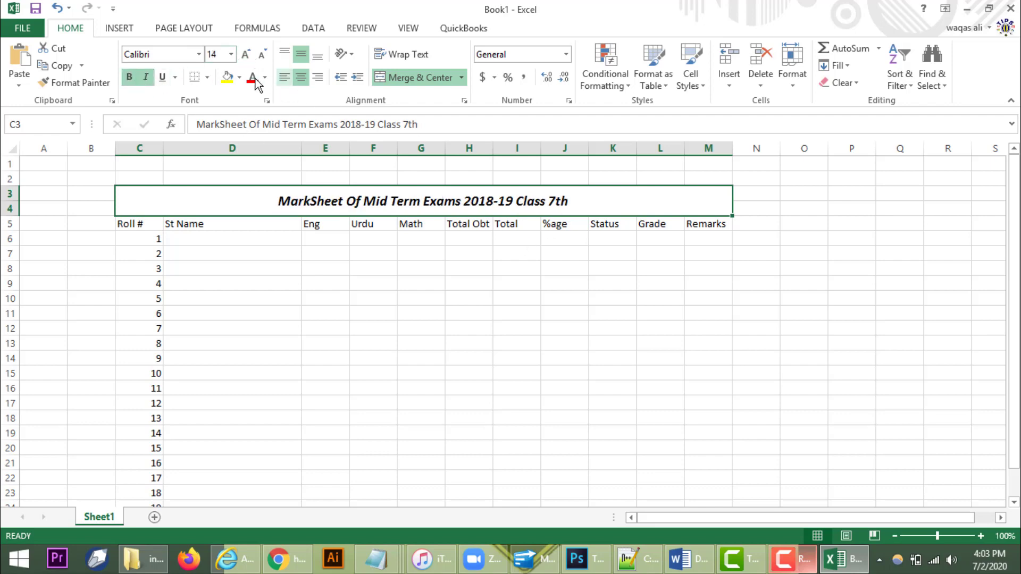
{"action": "left_click", "coordinate": [240, 77]}
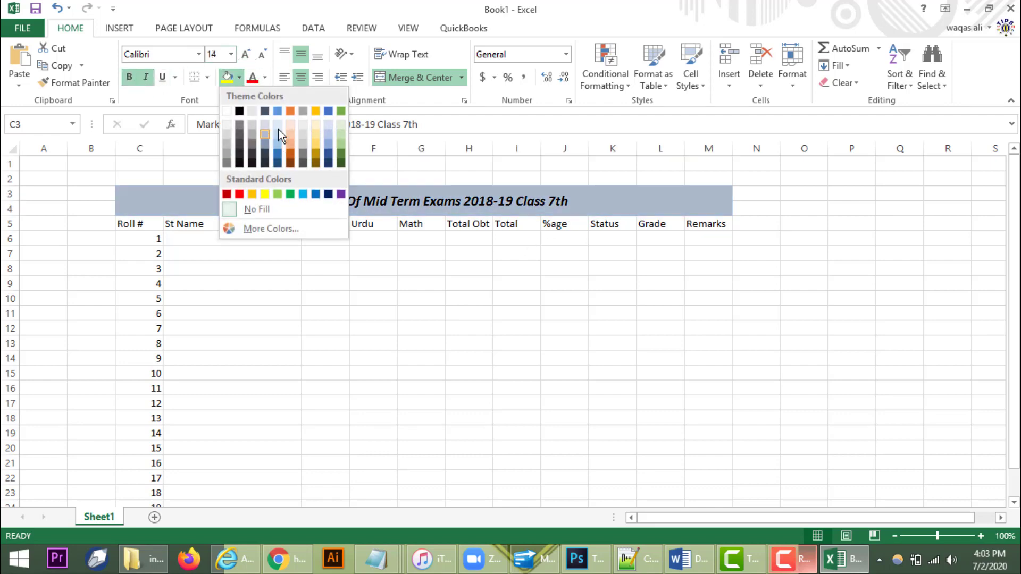
{"action": "left_click", "coordinate": [280, 137]}
{"action": "left_click", "coordinate": [366, 317]}
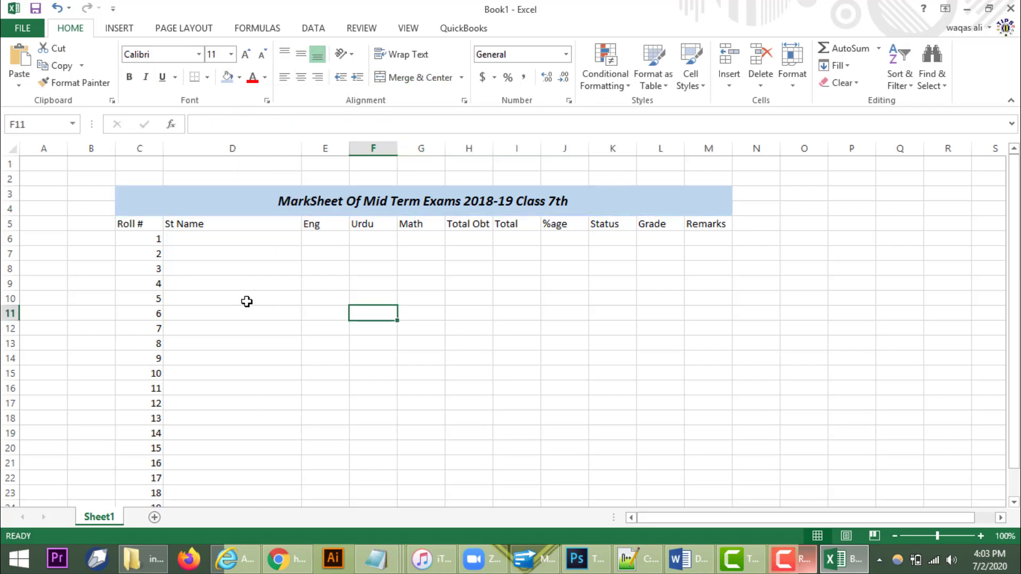
Step: Type the 20 student names down the St Name column, D6:D25
{"action": "left_click", "coordinate": [223, 243]}
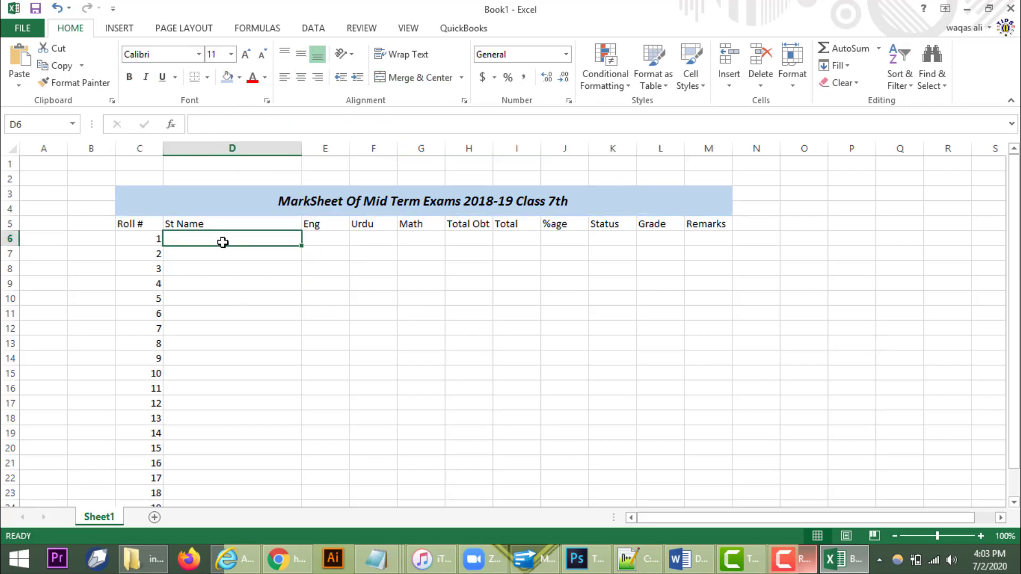
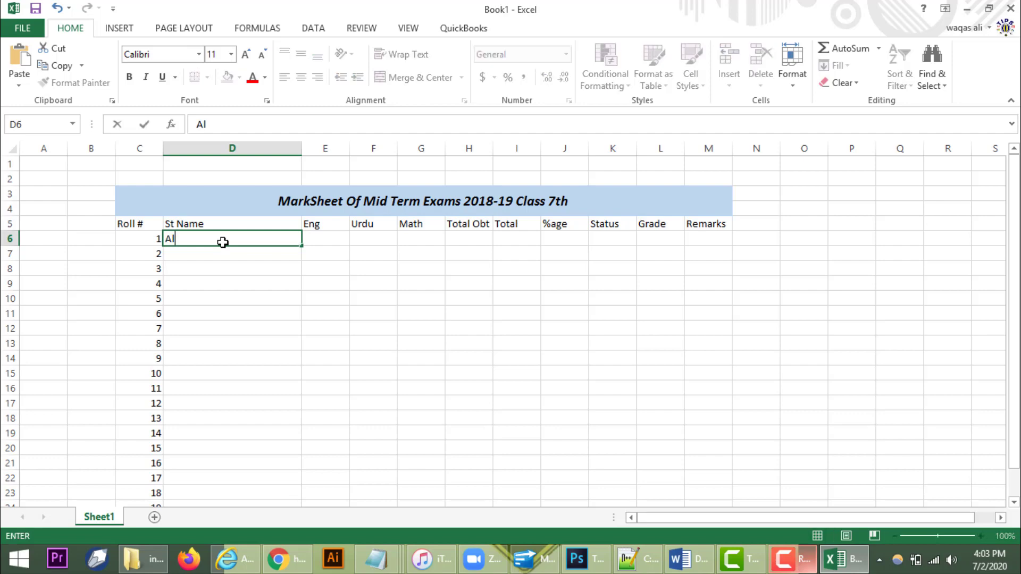
{"action": "key", "text": "Return"}
{"action": "key", "text": "Return"}
{"action": "key", "text": "Return"}
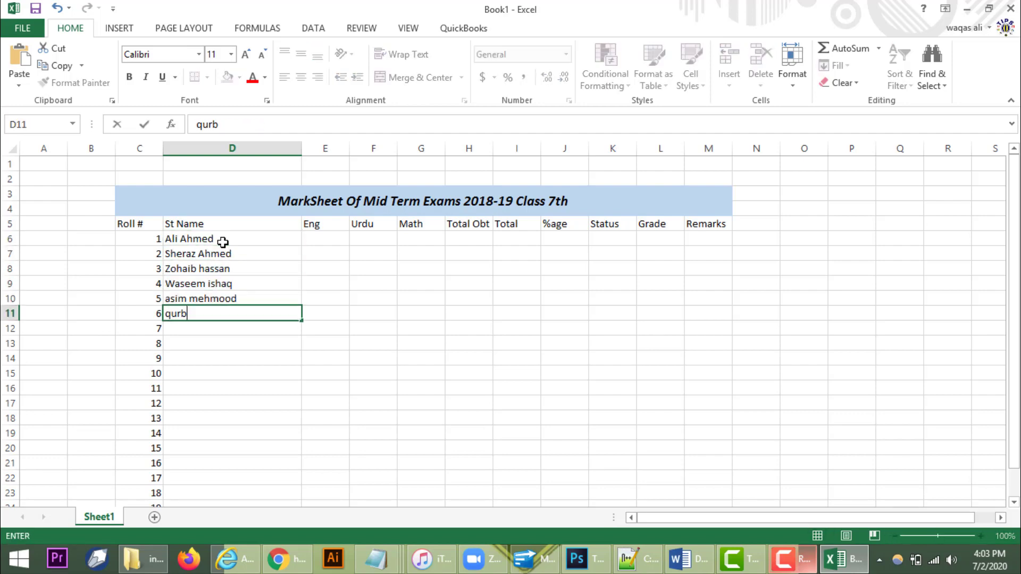
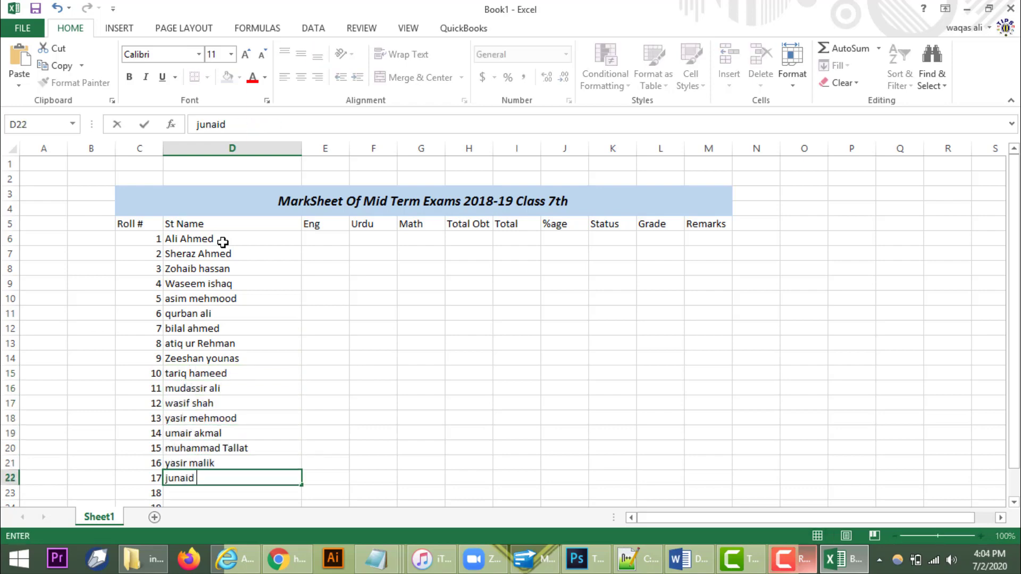
{"action": "key", "text": "Tab"}
Step: Enter the Eng, Urdu and Math marks for all 20 students in E6:G25
{"action": "left_click", "coordinate": [322, 206]}
{"action": "type", "text": "45"}
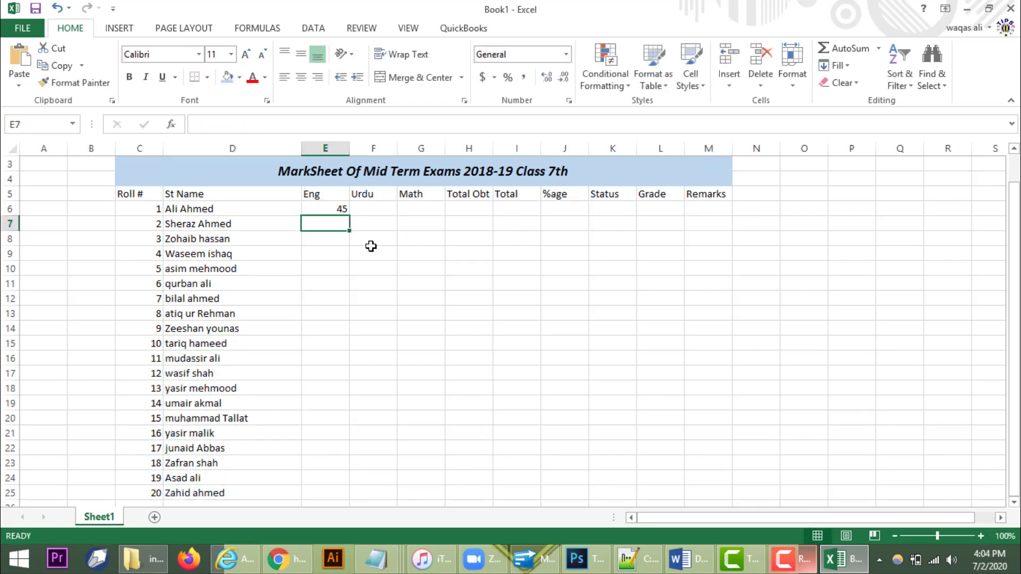
{"action": "type", "text": " 34 54 54 45 76 76 45 55 85 64 87 78 97 34 65 26 87 55 64"}
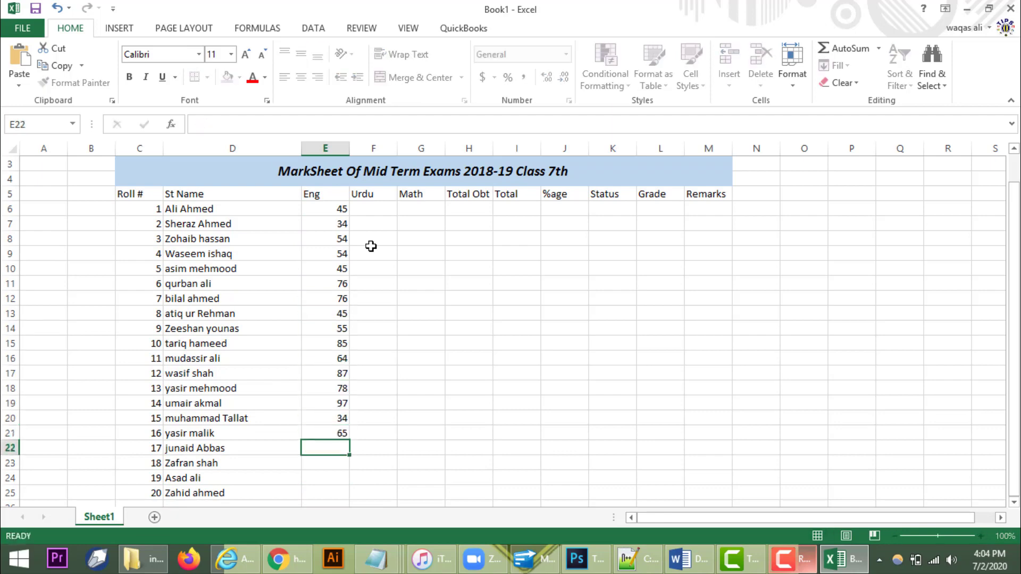
{"action": "key", "text": "Right"}
{"action": "key", "text": "Up"}
{"action": "key", "text": "Up"}
{"action": "key", "text": "Up"}
{"action": "key", "text": "Up"}
{"action": "key", "text": "Up"}
{"action": "key", "text": "Up"}
{"action": "key", "text": "Up"}
{"action": "key", "text": "Up"}
{"action": "key", "text": "Up"}
{"action": "key", "text": "Up"}
{"action": "key", "text": "Up"}
{"action": "key", "text": "Up"}
{"action": "key", "text": "Up"}
{"action": "key", "text": "Up"}
{"action": "key", "text": "Up"}
{"action": "key", "text": "Up"}
{"action": "key", "text": "Up"}
{"action": "key", "text": "Up"}
{"action": "key", "text": "Up"}
{"action": "type", "text": "45 56 67 78 67 78 45 56 67 78 89 34 45 56 67 78 45 56 67 78"}
{"action": "key", "text": "Right"}
{"action": "key", "text": "Up"}
{"action": "key", "text": "Up"}
{"action": "key", "text": "Up"}
{"action": "key", "text": "Up"}
{"action": "key", "text": "Up"}
{"action": "key", "text": "Up"}
{"action": "key", "text": "Up"}
{"action": "key", "text": "Up"}
{"action": "key", "text": "Up"}
{"action": "key", "text": "Up"}
{"action": "key", "text": "Up"}
{"action": "key", "text": "Up"}
{"action": "key", "text": "Up"}
{"action": "key", "text": "Up"}
{"action": "key", "text": "Up"}
{"action": "key", "text": "Up"}
{"action": "key", "text": "Up"}
{"action": "key", "text": "Up"}
{"action": "key", "text": "Up"}
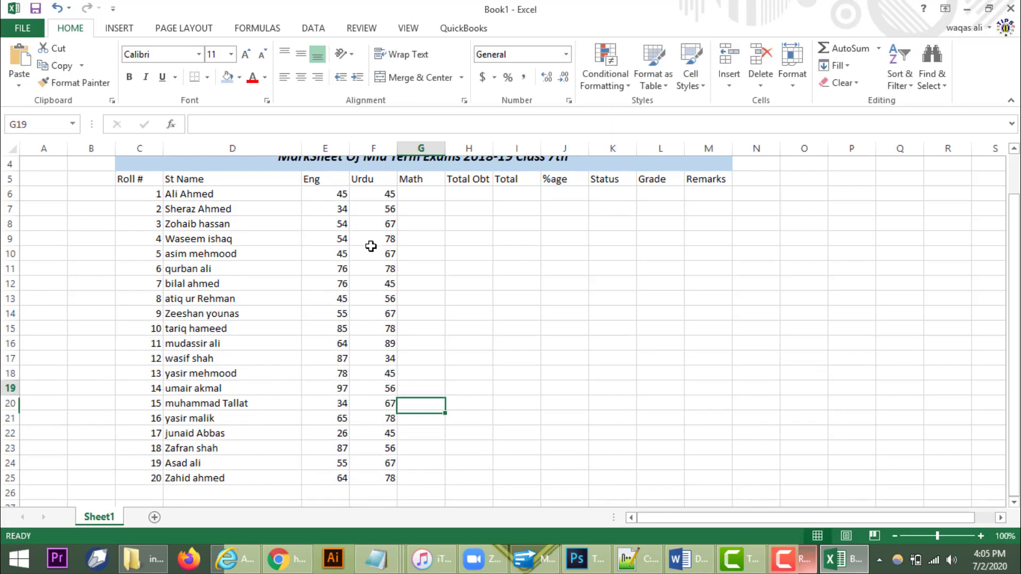
{"action": "type", "text": "34 34 45 56 45 56 34 56 34 67 45 78 45 67 45 45 67 34 78 45"}
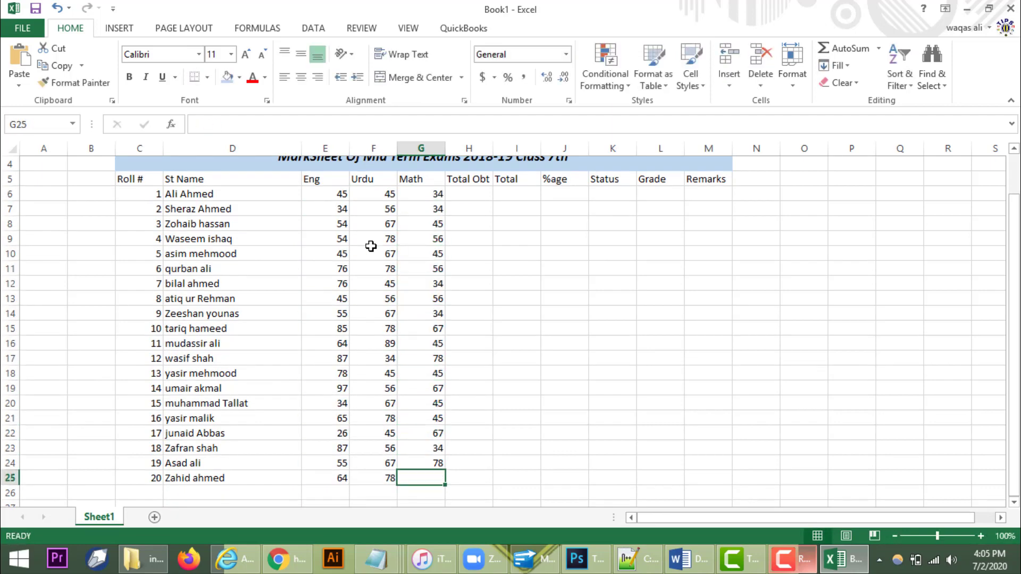
{"action": "key", "text": "Right"}
{"action": "key", "text": "Up"}
{"action": "key", "text": "Up"}
{"action": "key", "text": "Up"}
{"action": "key", "text": "Up"}
{"action": "key", "text": "Up"}
{"action": "key", "text": "Up"}
{"action": "key", "text": "Up"}
{"action": "key", "text": "Up"}
{"action": "key", "text": "Up"}
{"action": "key", "text": "Up"}
{"action": "key", "text": "Up"}
{"action": "key", "text": "Up"}
{"action": "key", "text": "Up"}
{"action": "key", "text": "Up"}
{"action": "key", "text": "Up"}
{"action": "key", "text": "Up"}
{"action": "key", "text": "Up"}
{"action": "key", "text": "Up"}
{"action": "key", "text": "Up"}
{"action": "key", "text": "Up"}
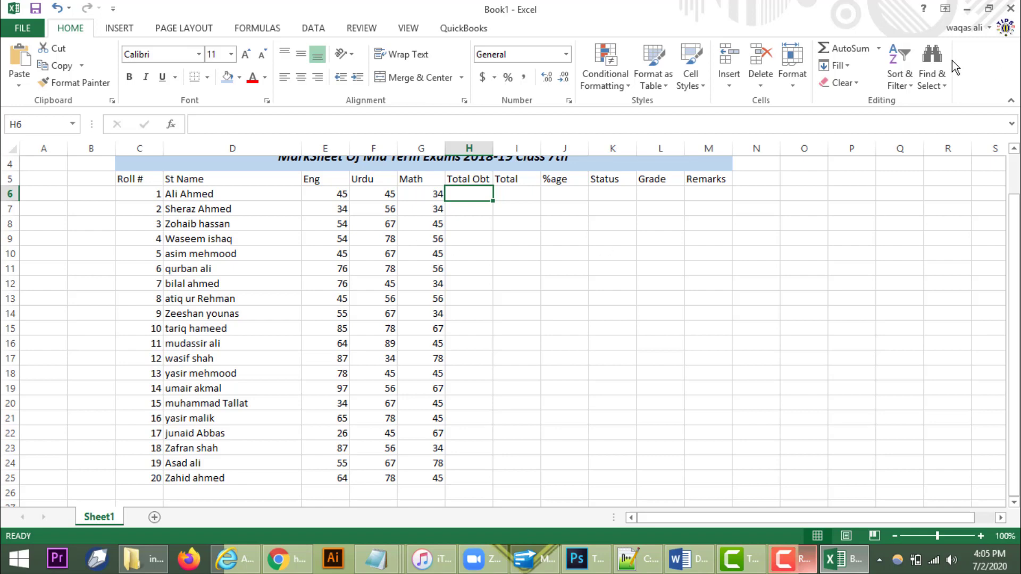
Step: AutoSum each student's three marks into Total Obt H6 and fill it down to H25
{"action": "left_click", "coordinate": [878, 48]}
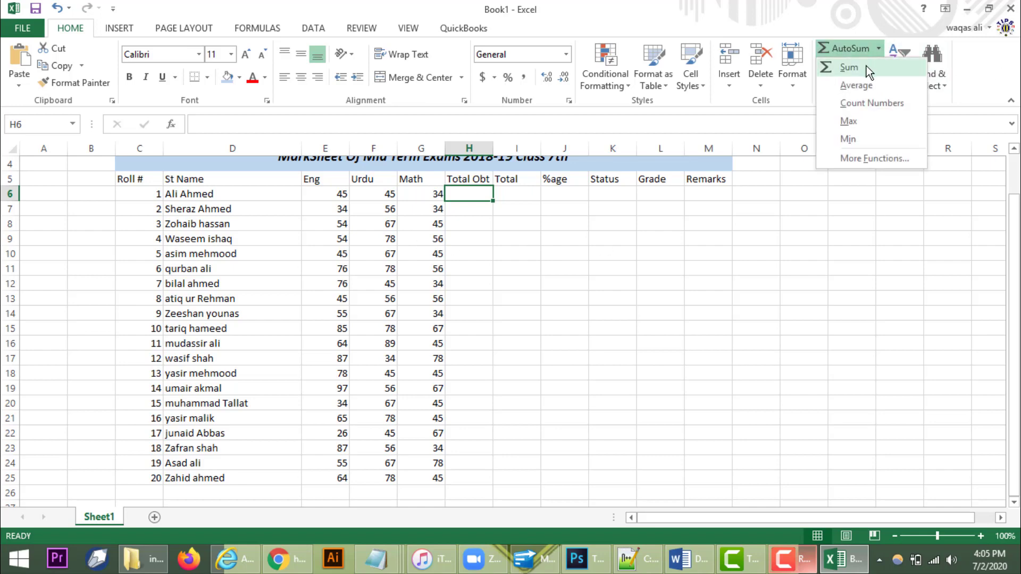
{"action": "left_click", "coordinate": [849, 67]}
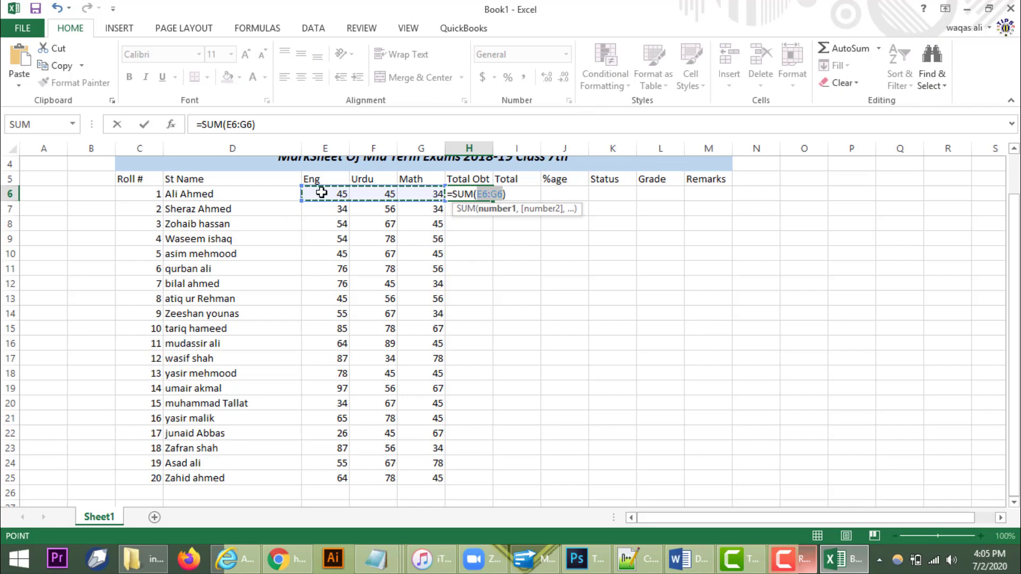
{"action": "key", "text": "Return"}
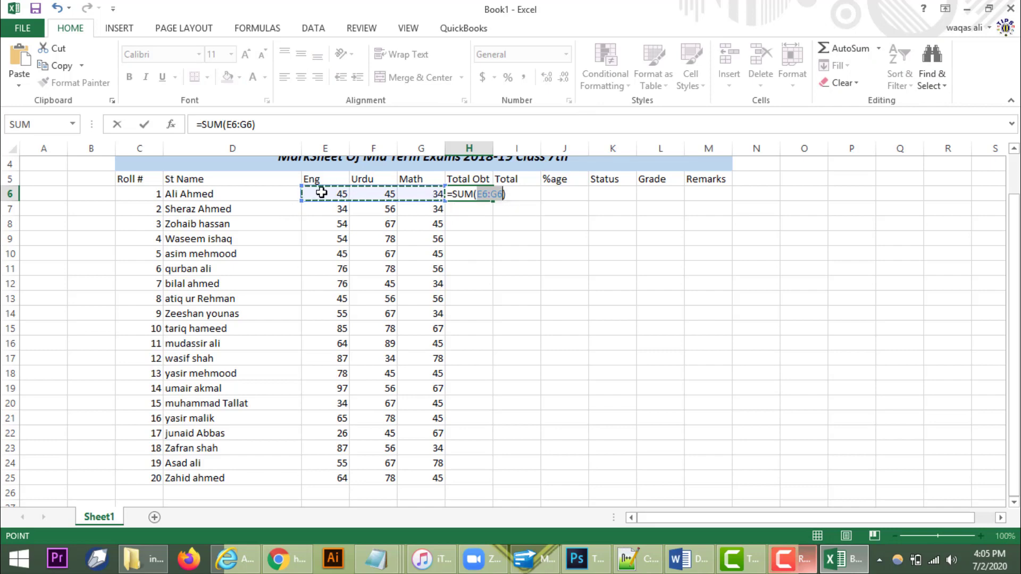
{"action": "left_click", "coordinate": [481, 194]}
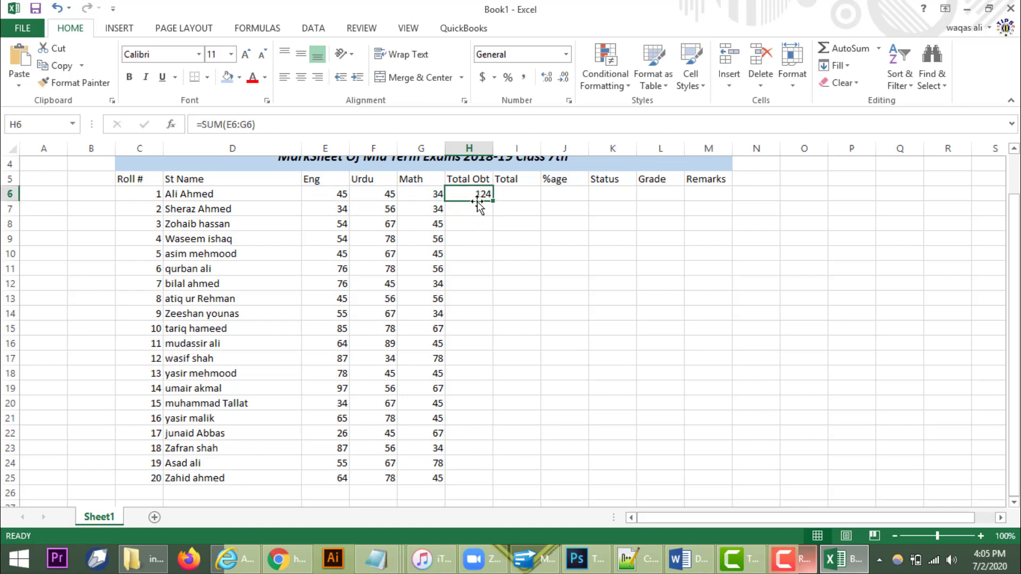
{"action": "double_click", "coordinate": [494, 201]}
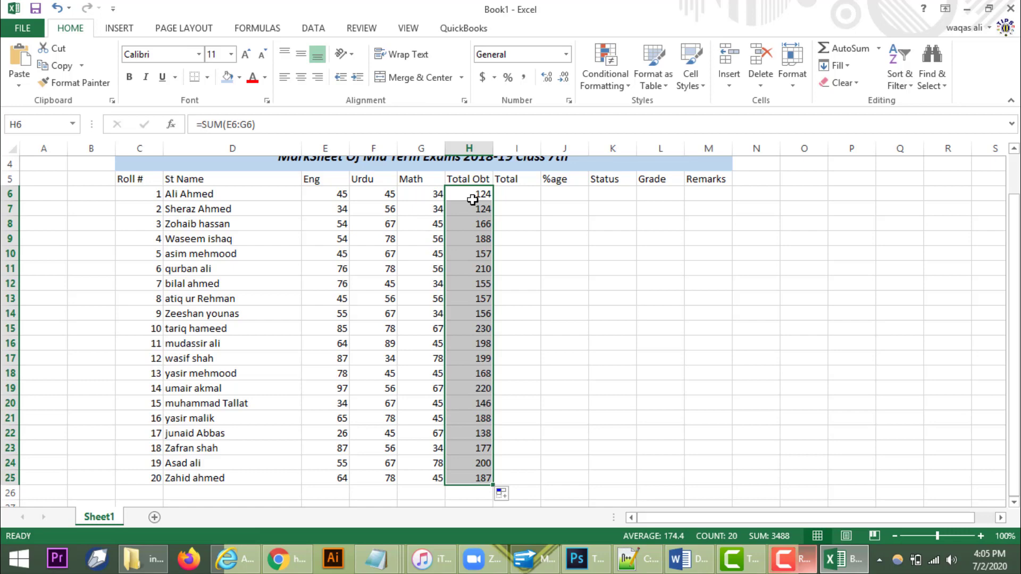
Step: Enter 300 in I6 and fill it down the Total column to I25
{"action": "left_click", "coordinate": [519, 194]}
{"action": "scroll", "coordinate": [521, 223], "scroll_direction": "up", "scroll_amount": 1}
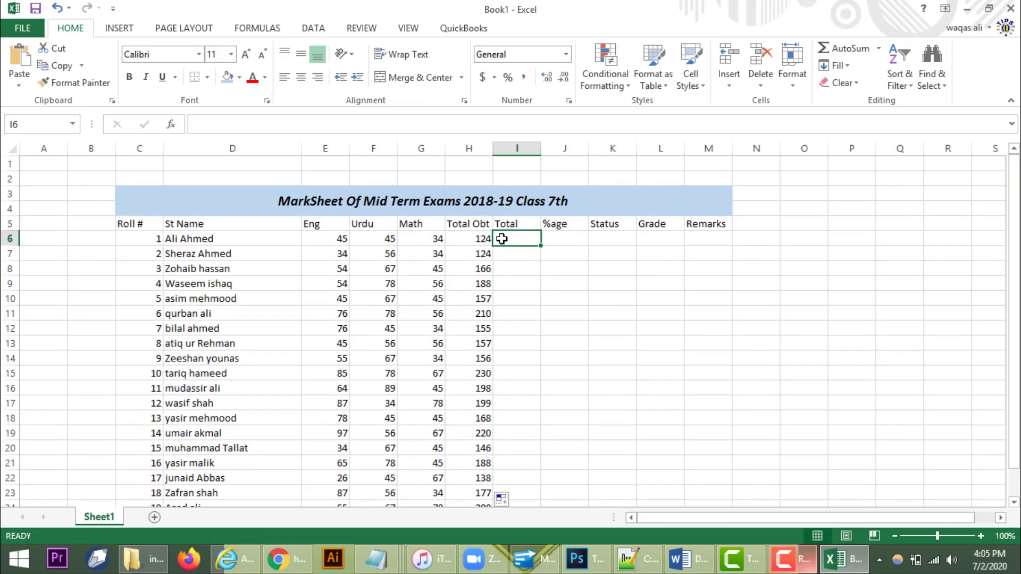
{"action": "type", "text": "300"}
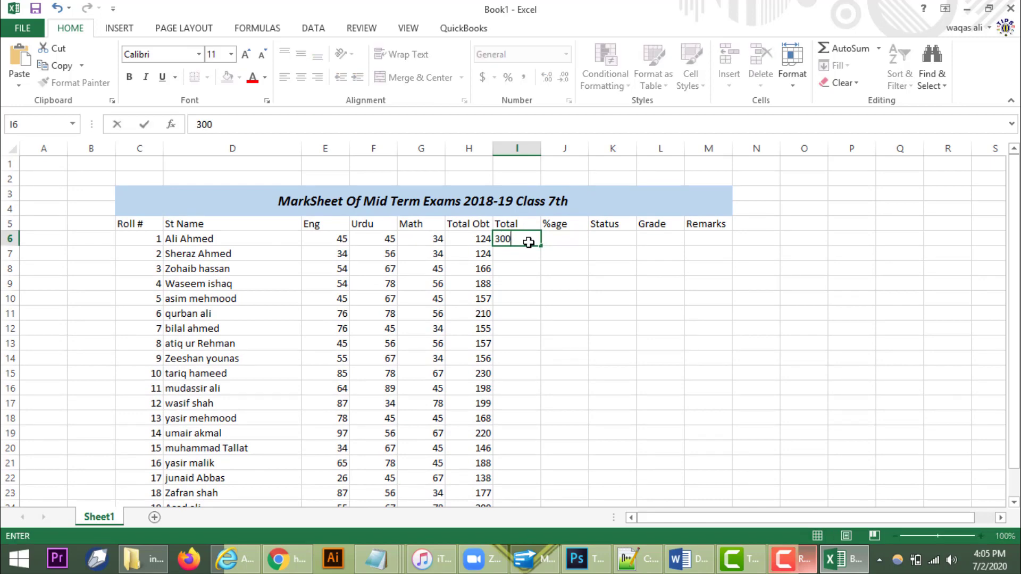
{"action": "key", "text": "Return"}
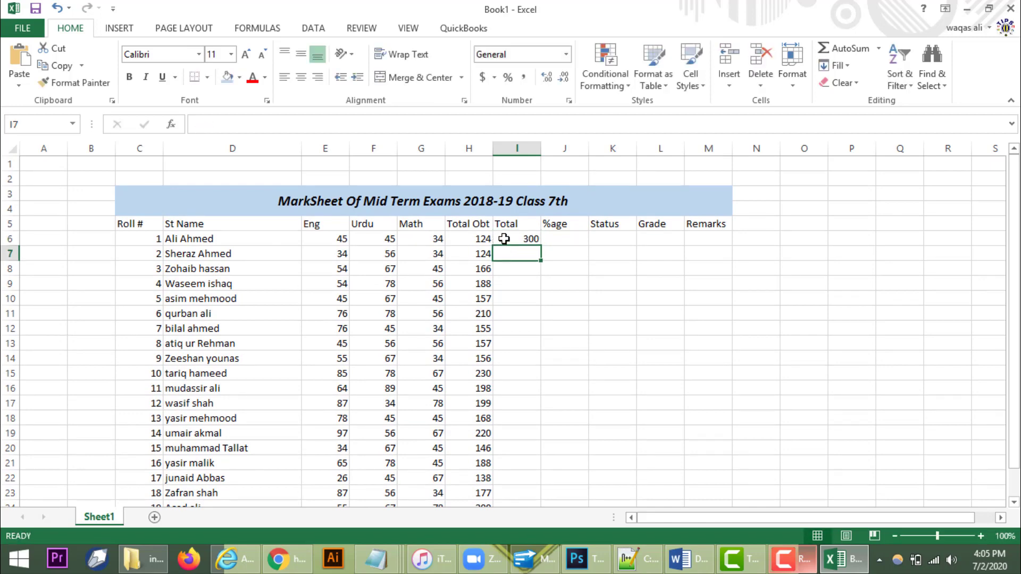
{"action": "left_click", "coordinate": [504, 238]}
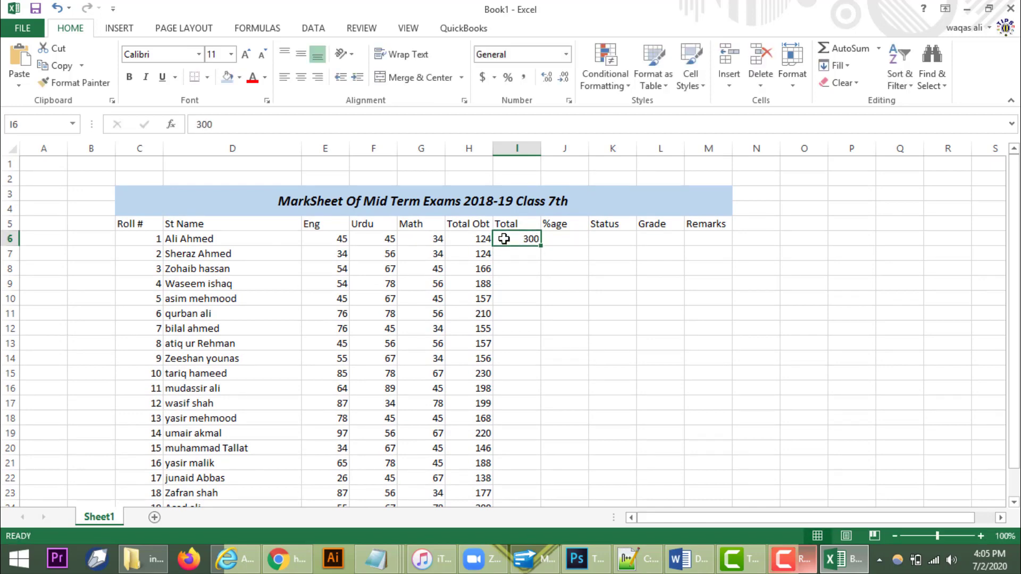
{"action": "double_click", "coordinate": [542, 245]}
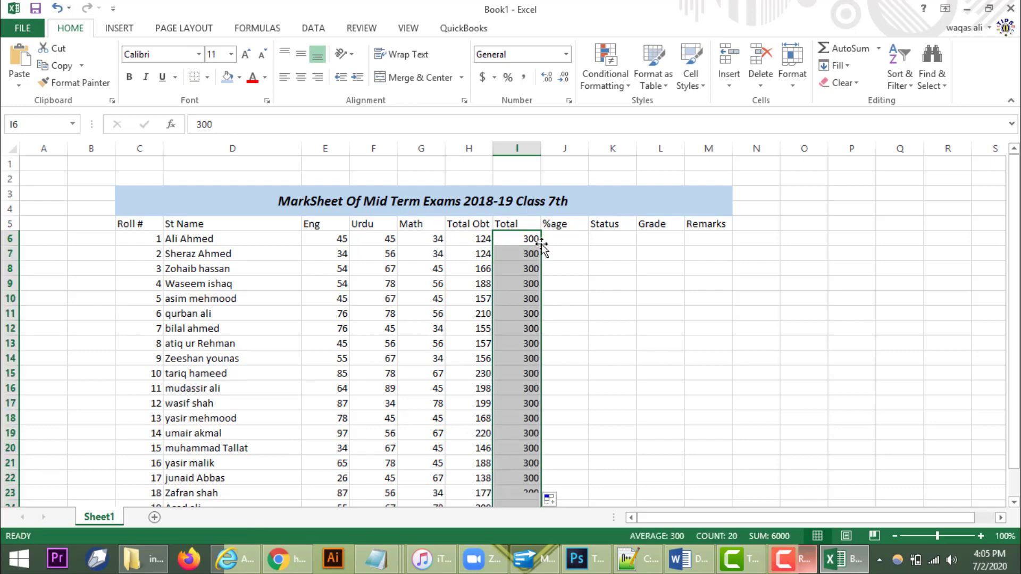
{"action": "scroll", "coordinate": [559, 287], "scroll_direction": "down", "scroll_amount": 3}
{"action": "scroll", "coordinate": [559, 287], "scroll_direction": "up", "scroll_amount": 1}
{"action": "scroll", "coordinate": [559, 287], "scroll_direction": "up", "scroll_amount": 3}
{"action": "left_click", "coordinate": [567, 237]}
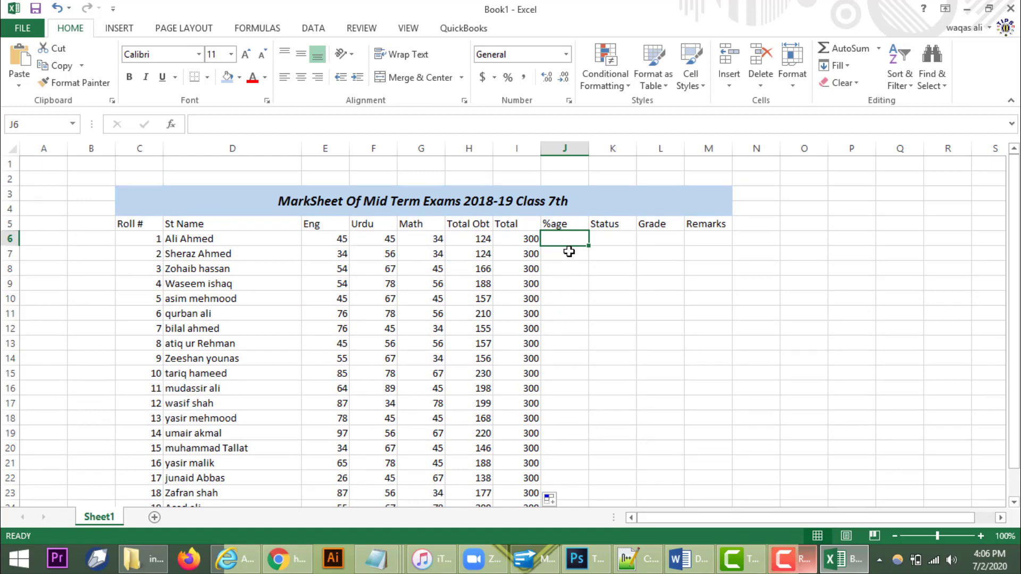
Step: Enter =H6/I6*100 in J6 and fill the percentage formula down to J25
{"action": "type", "text": "="}
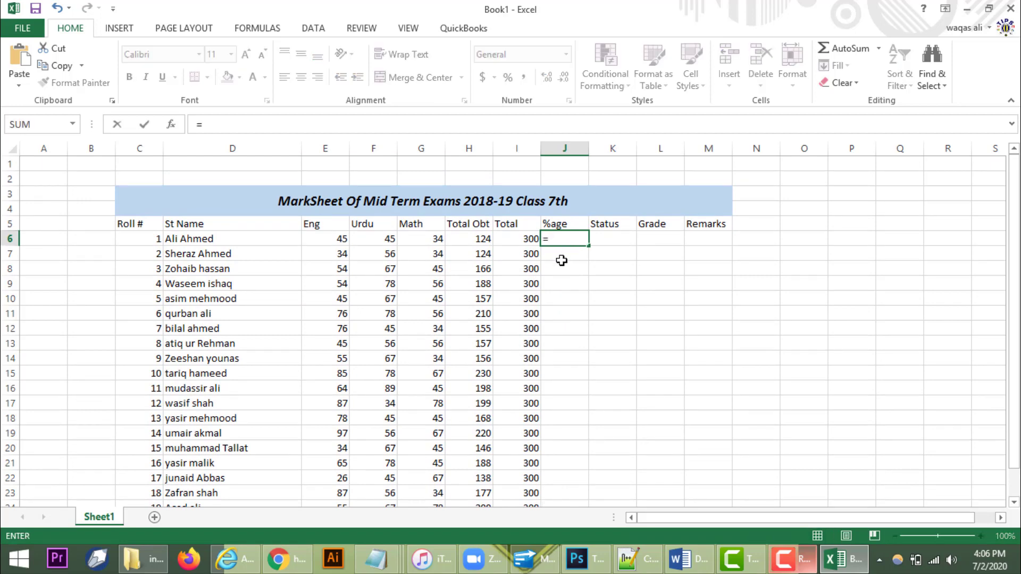
{"action": "left_click", "coordinate": [467, 239]}
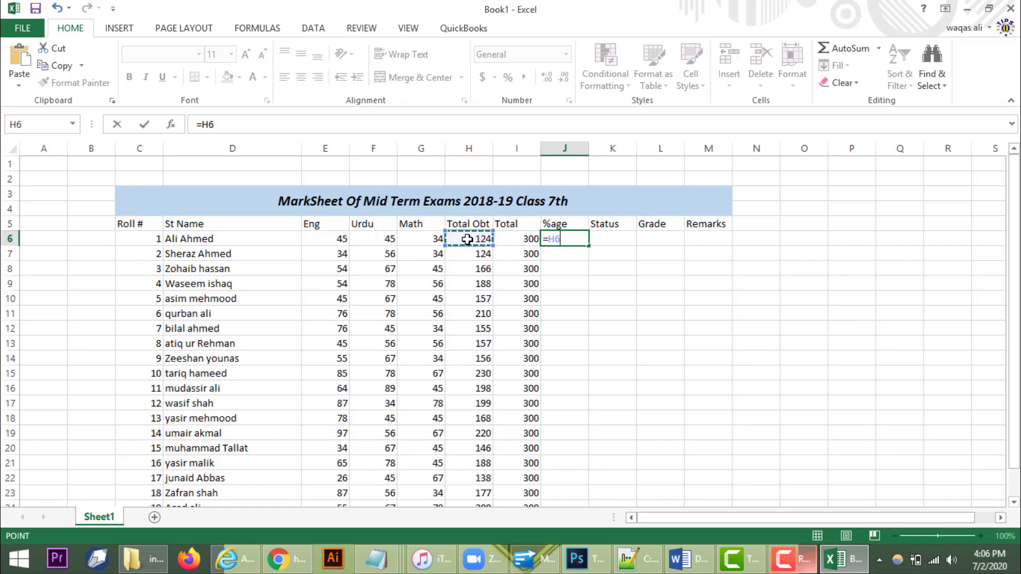
{"action": "type", "text": "/"}
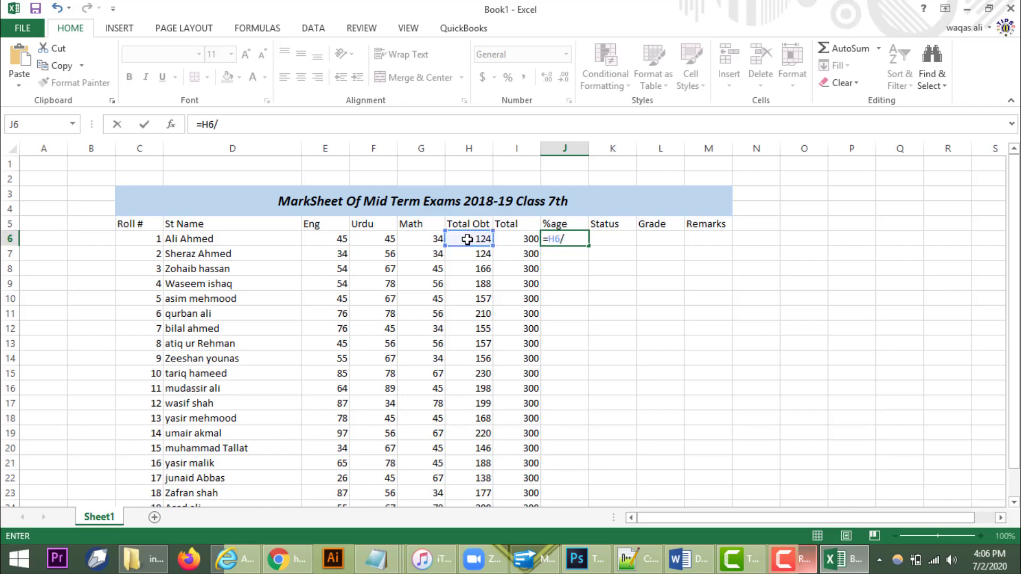
{"action": "left_click", "coordinate": [511, 236]}
{"action": "type", "text": "*"}
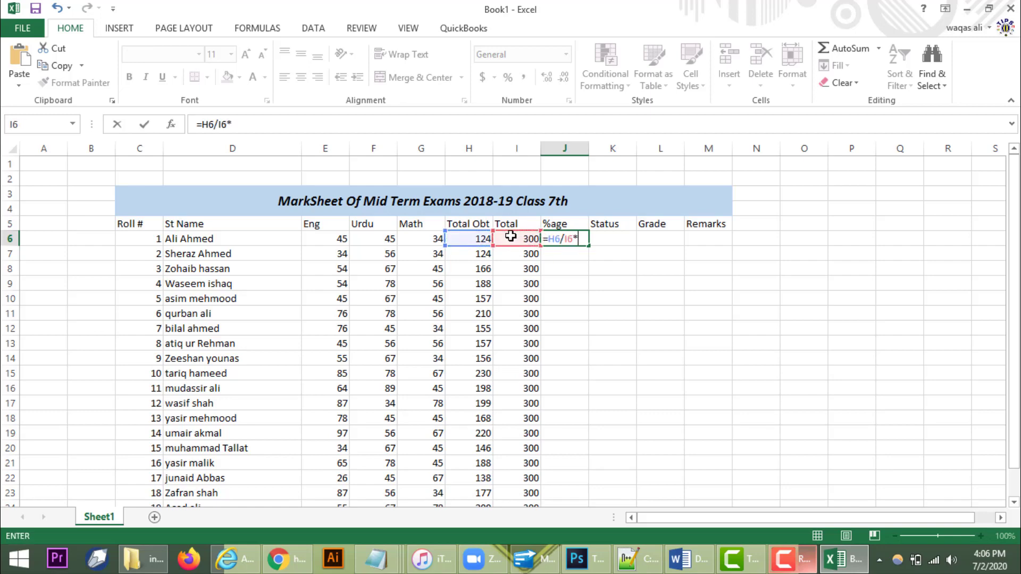
{"action": "type", "text": "100"}
{"action": "key", "text": "Return"}
{"action": "left_click", "coordinate": [568, 237]}
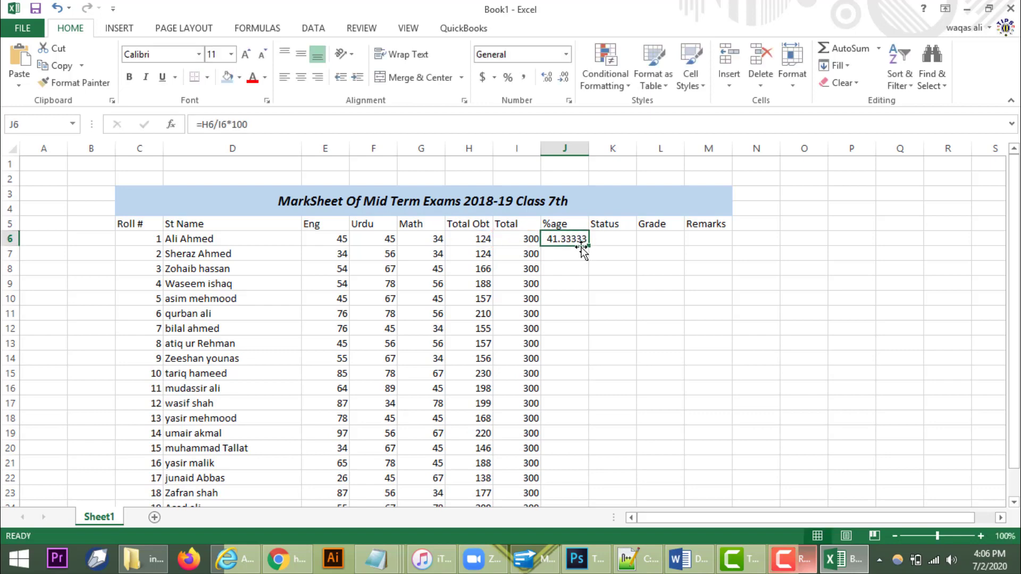
{"action": "double_click", "coordinate": [587, 247]}
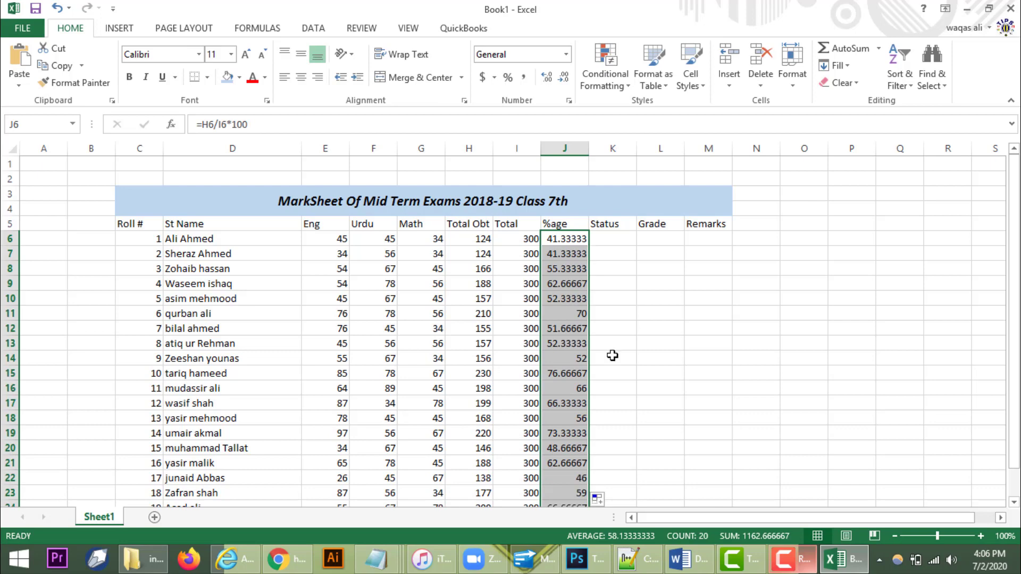
{"action": "scroll", "coordinate": [620, 364], "scroll_direction": "down", "scroll_amount": 2}
{"action": "scroll", "coordinate": [625, 388], "scroll_direction": "up", "scroll_amount": 2}
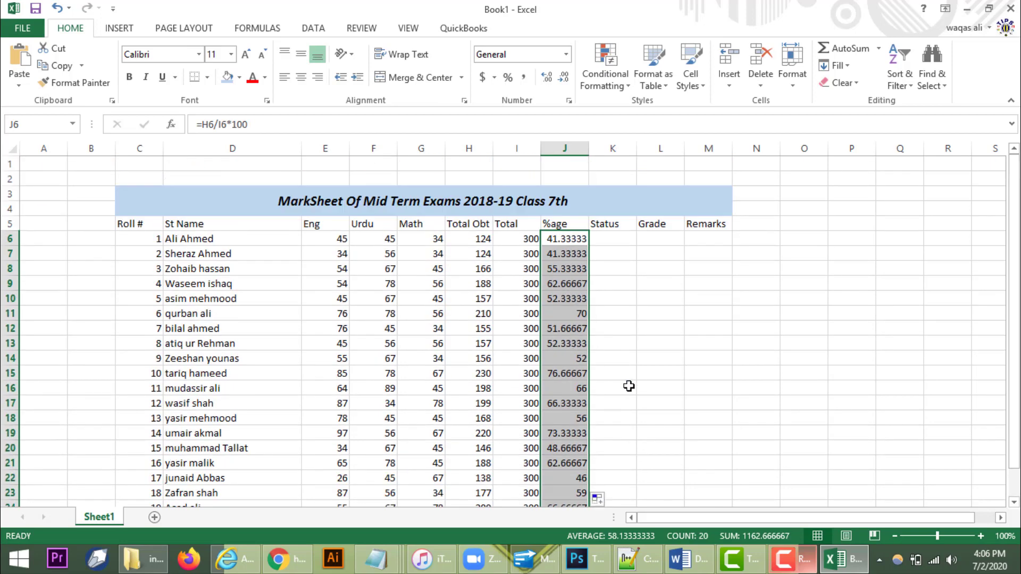
{"action": "left_click", "coordinate": [611, 237]}
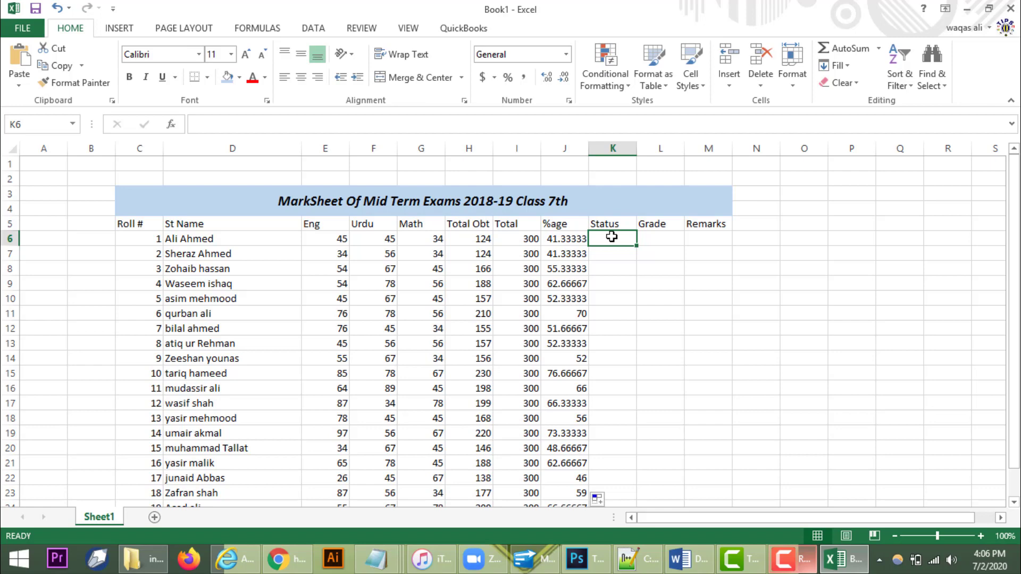
Step: Enter =IF(J6>=45,"PASS","FAIL") in K6 for the first student's status
{"action": "type", "text": "=if"}
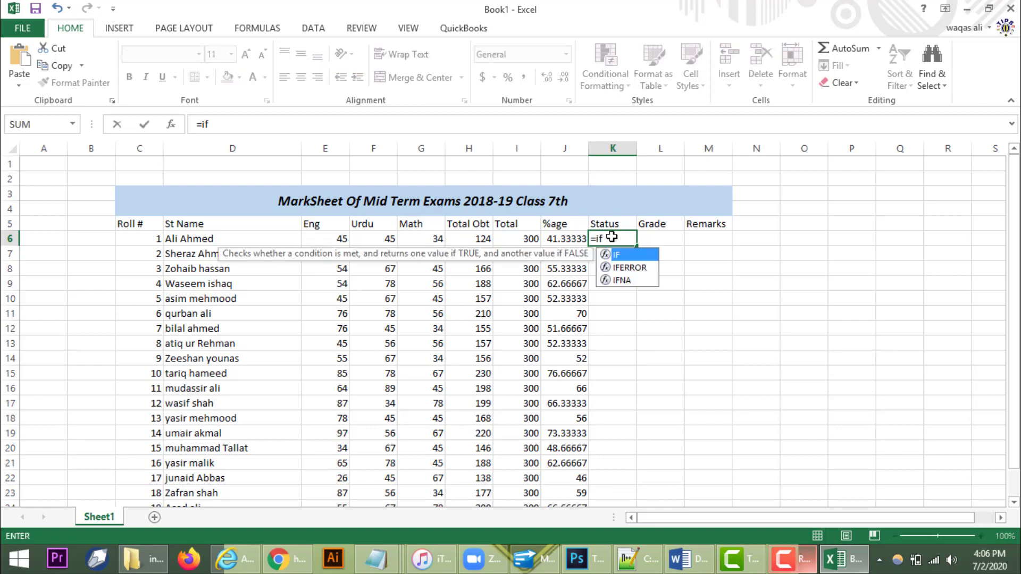
{"action": "type", "text": "("}
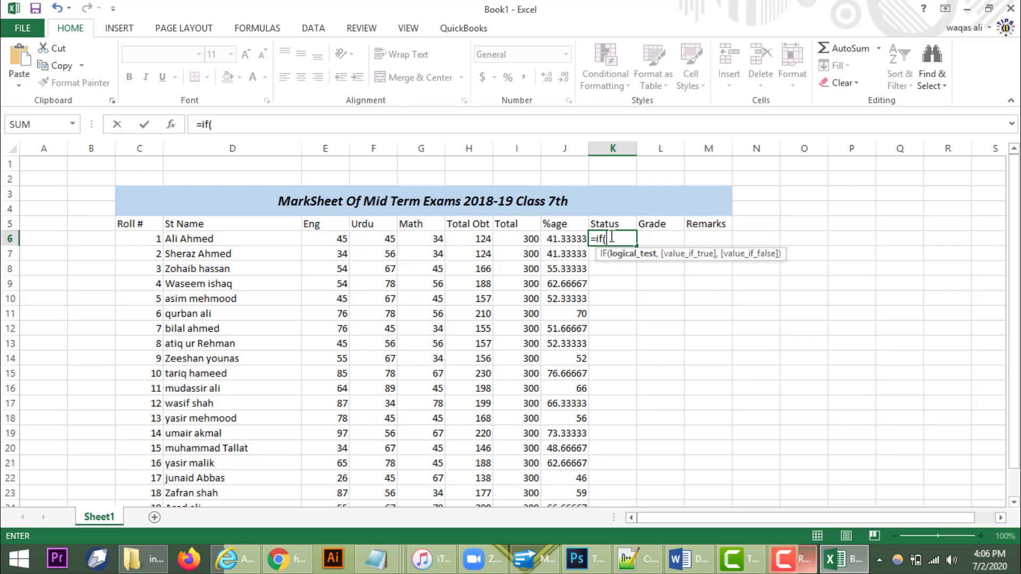
{"action": "left_click", "coordinate": [562, 240]}
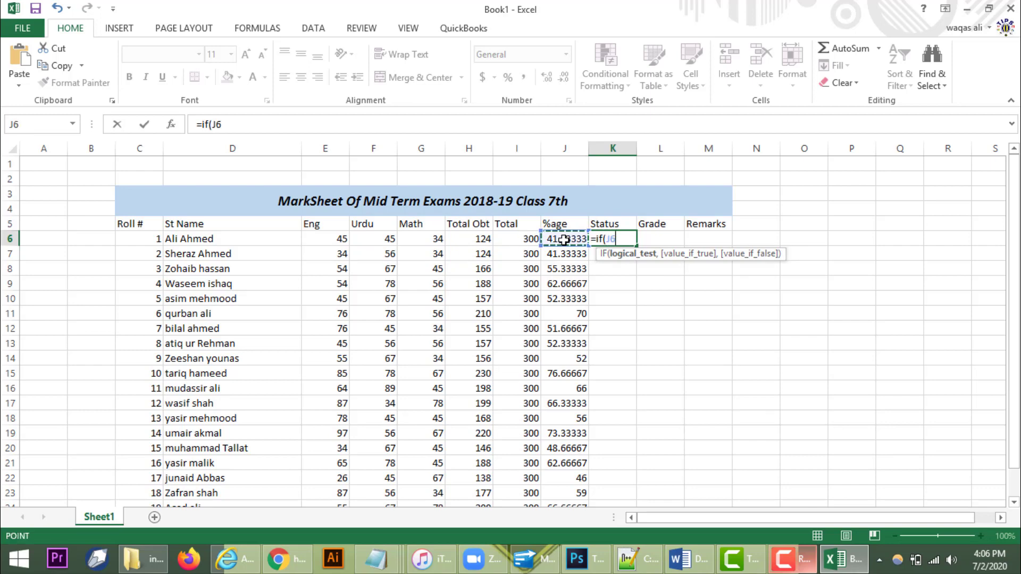
{"action": "type", "text": ">="}
{"action": "type", "text": "45"}
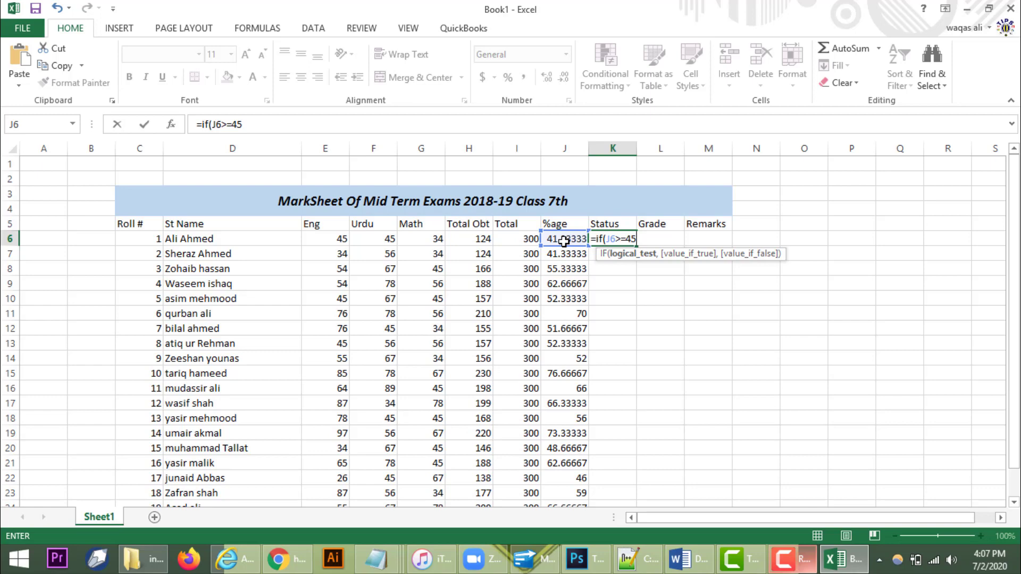
{"action": "type", "text": ",\""}
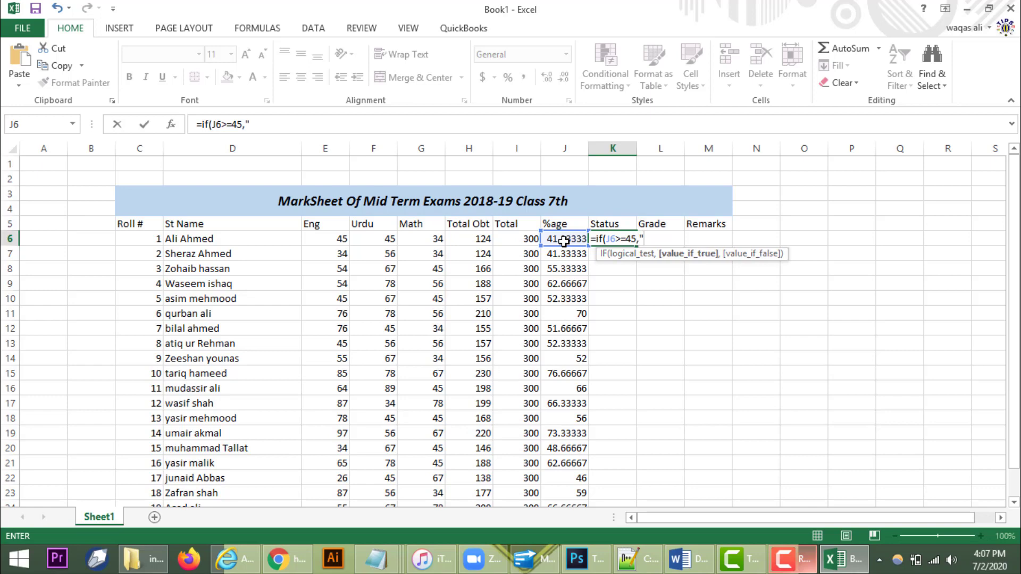
{"action": "type", "text": "PASS\","}
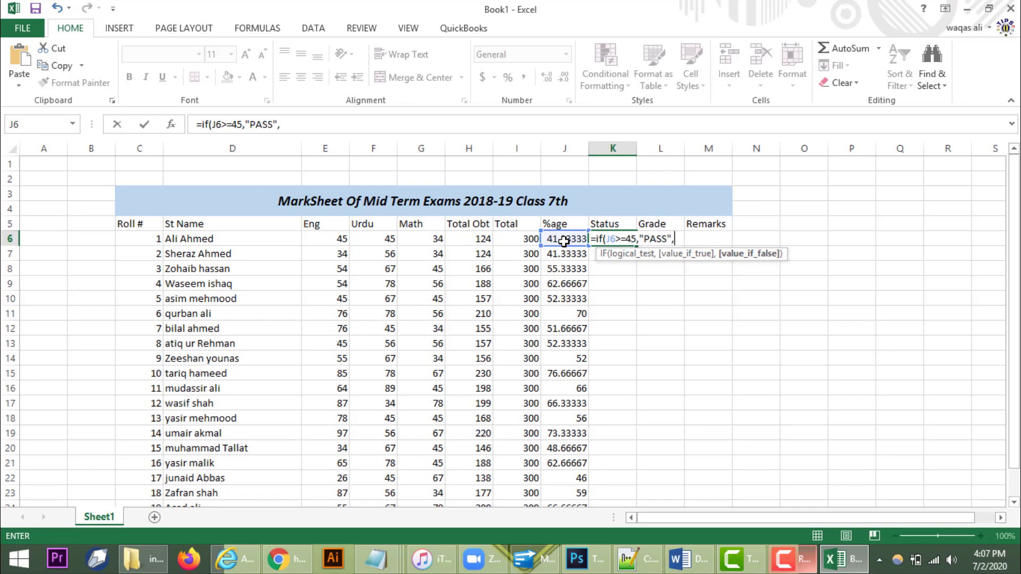
{"action": "type", "text": "\"FAIL\")"}
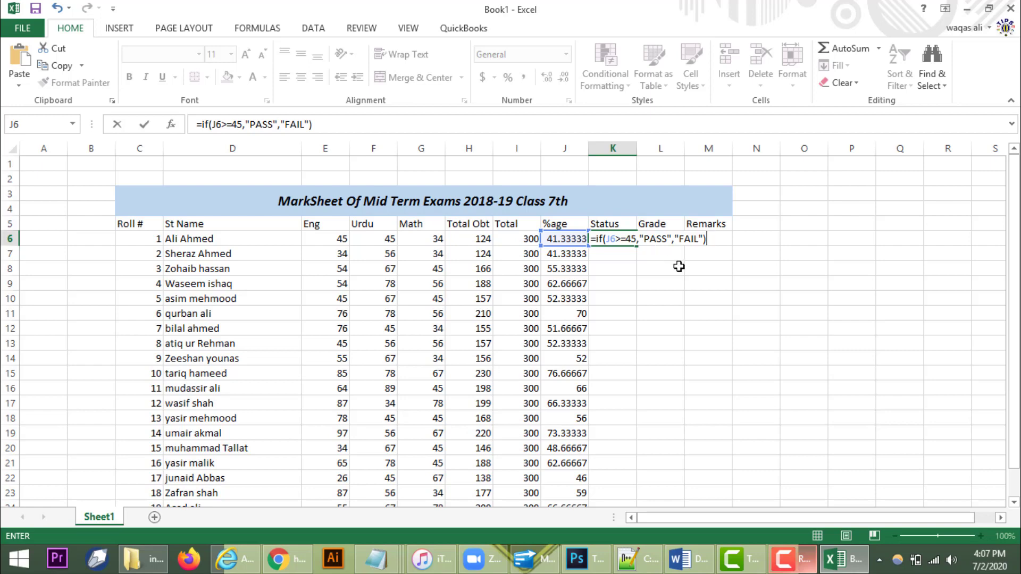
{"action": "key", "text": "Return"}
Step: Fill the PASS/FAIL formula from K6 down to K25 and dismiss the iTunes sign-in popup
{"action": "left_click", "coordinate": [628, 240]}
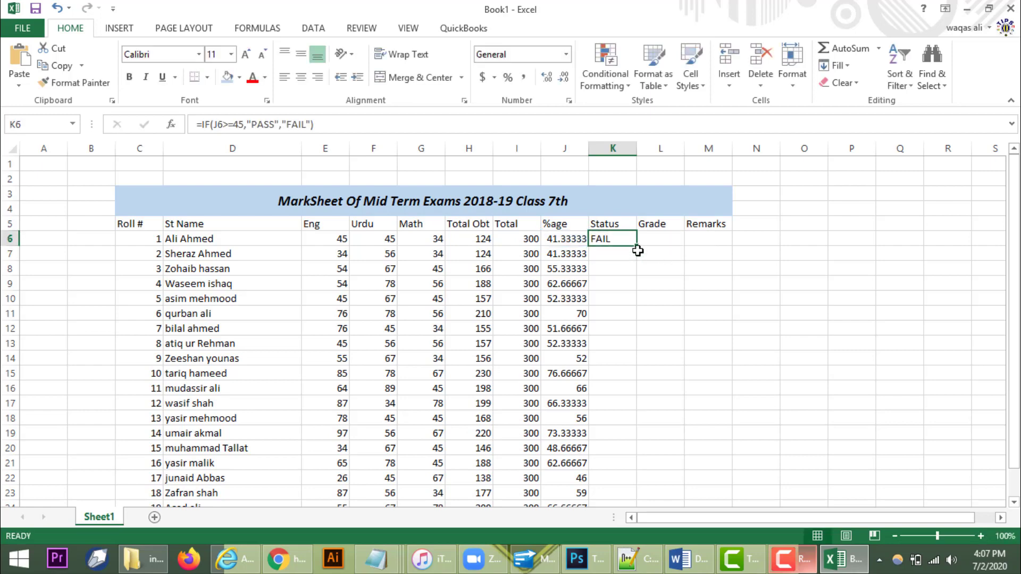
{"action": "double_click", "coordinate": [636, 246]}
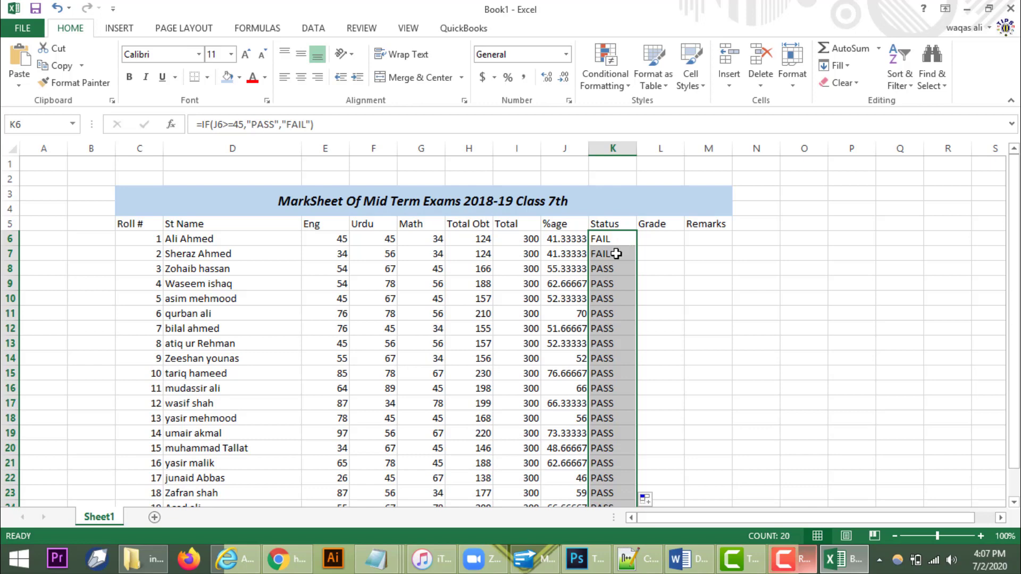
{"action": "left_click", "coordinate": [582, 239]}
{"action": "left_click", "coordinate": [595, 240]}
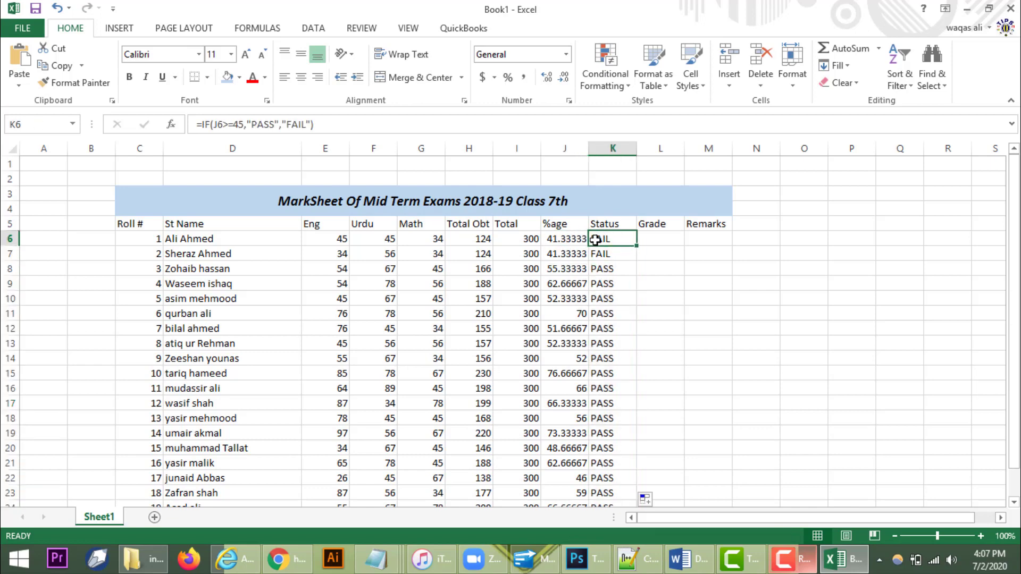
{"action": "left_click", "coordinate": [738, 170]}
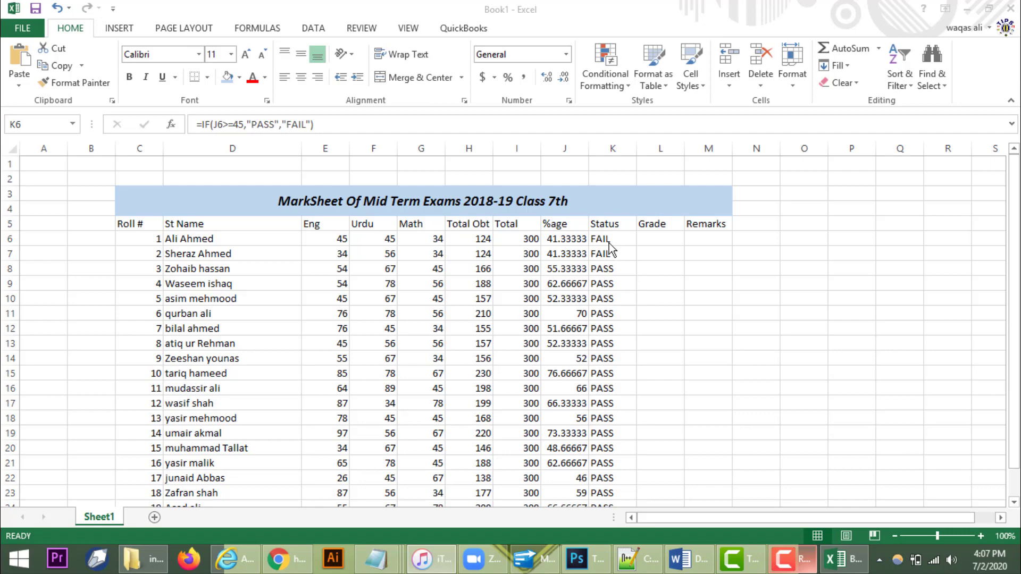
{"action": "left_click", "coordinate": [567, 256]}
{"action": "left_click", "coordinate": [568, 239]}
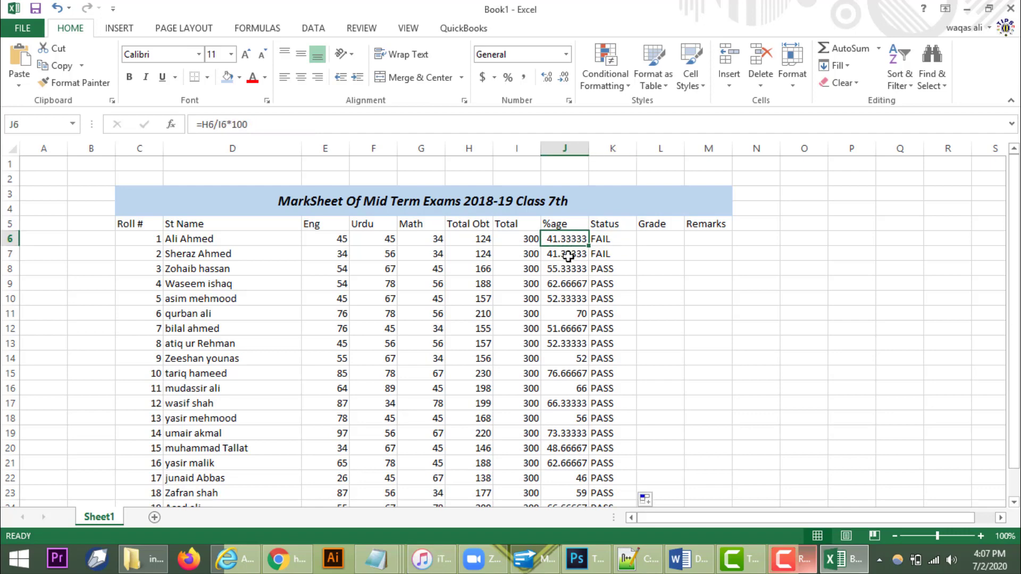
{"action": "left_click", "coordinate": [571, 250]}
{"action": "scroll", "coordinate": [637, 394], "scroll_direction": "down", "scroll_amount": 2}
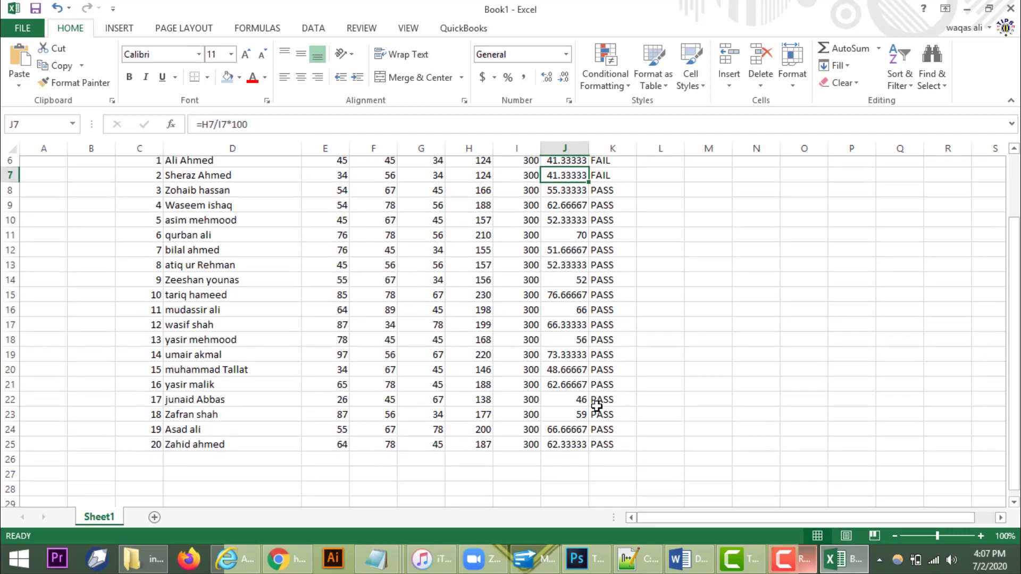
{"action": "scroll", "coordinate": [640, 404], "scroll_direction": "up", "scroll_amount": 2}
{"action": "scroll", "coordinate": [633, 327], "scroll_direction": "down", "scroll_amount": 2}
{"action": "scroll", "coordinate": [638, 298], "scroll_direction": "up", "scroll_amount": 2}
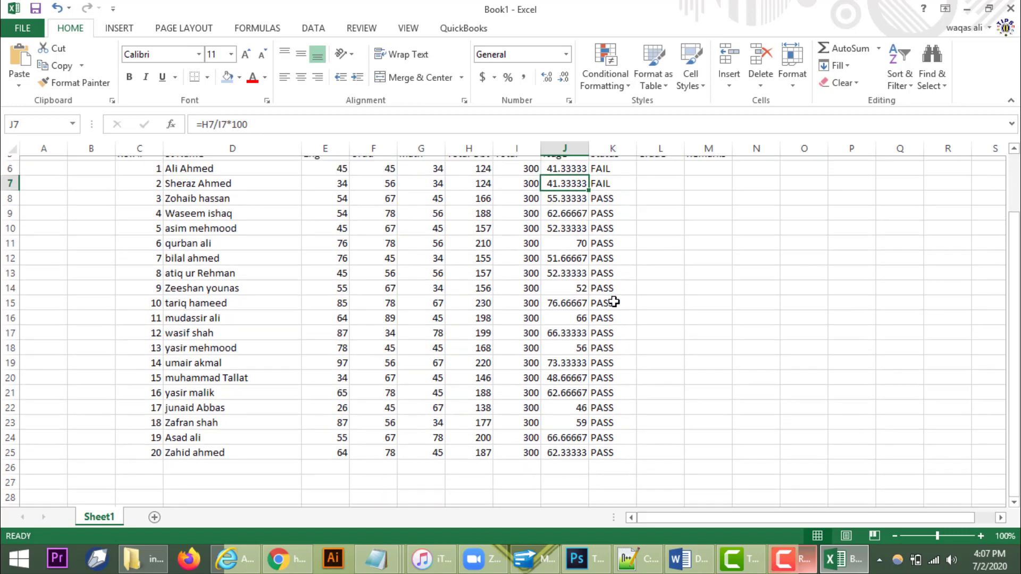
{"action": "left_click", "coordinate": [659, 239]}
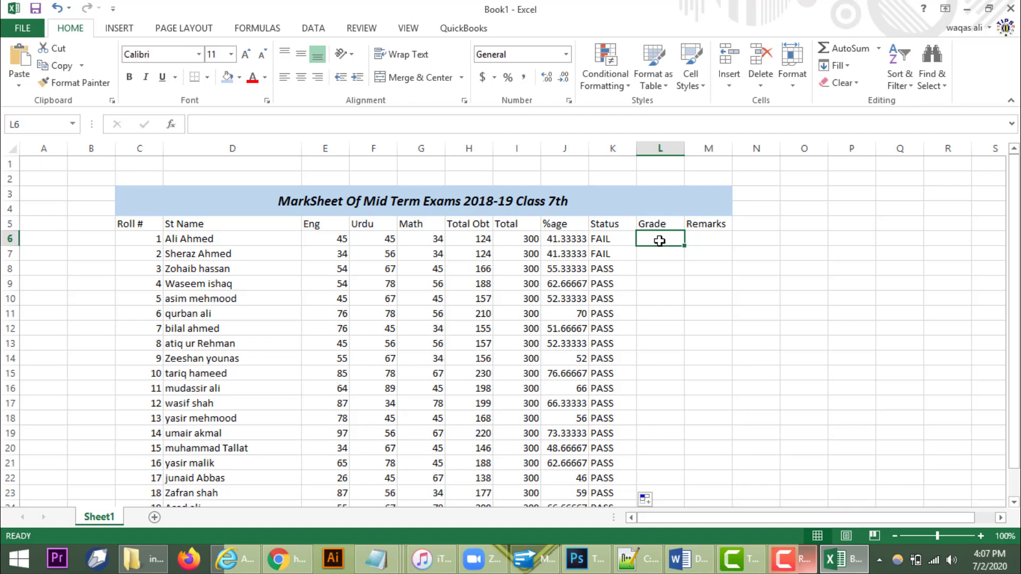
Step: Begin the nested grade formula in L6: =IF(J6>=90,"A+",IF(J6>=80,"A",IF(
{"action": "type", "text": "=I"}
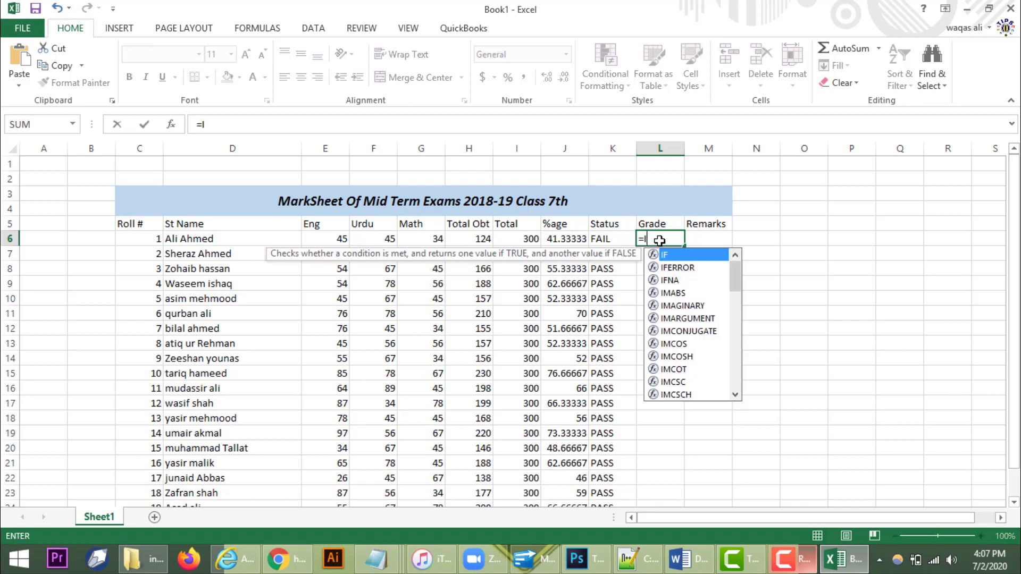
{"action": "type", "text": "F("}
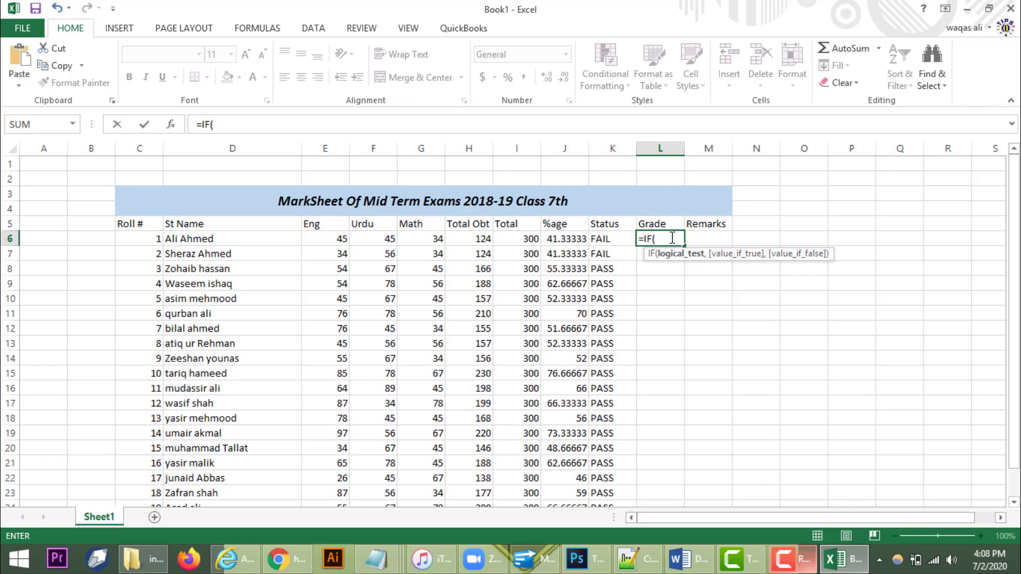
{"action": "left_click", "coordinate": [560, 238]}
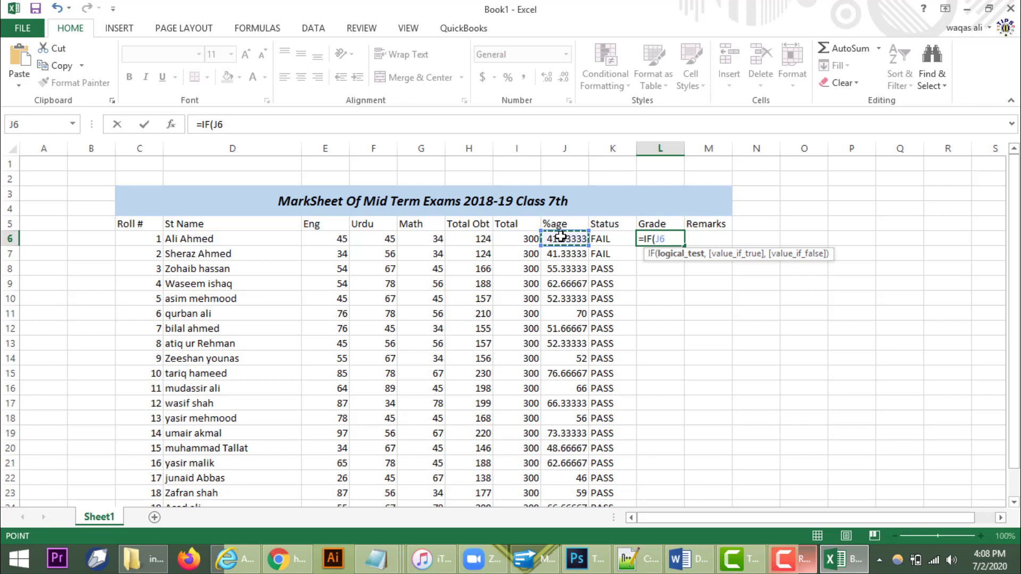
{"action": "type", "text": ">=90"}
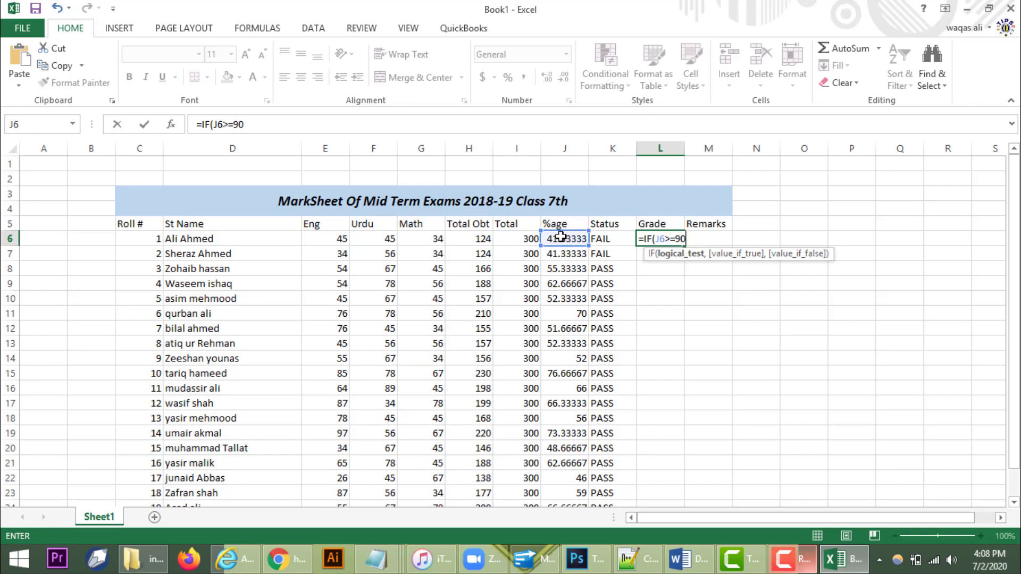
{"action": "type", "text": ","}
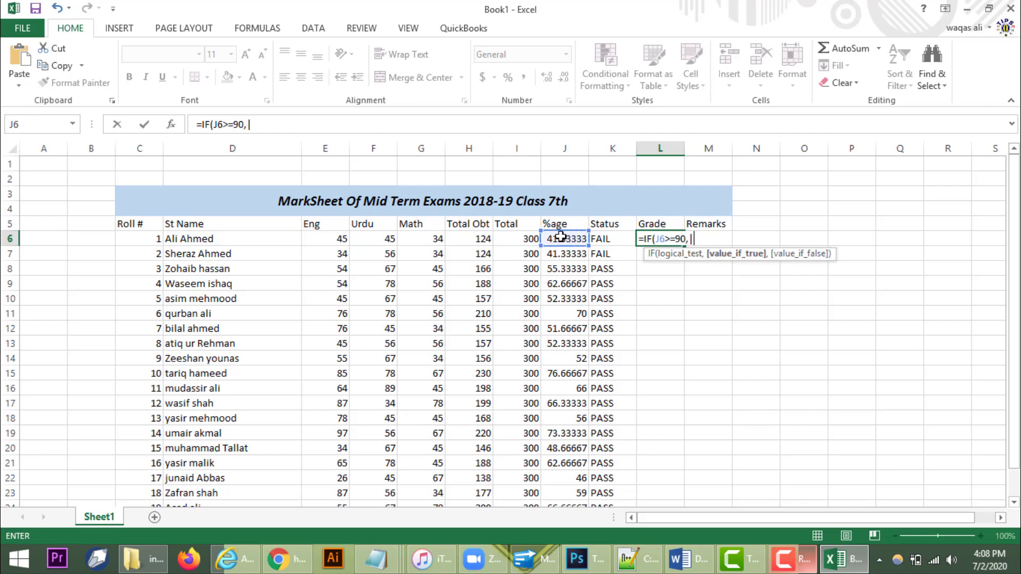
{"action": "type", "text": "\"A+\","}
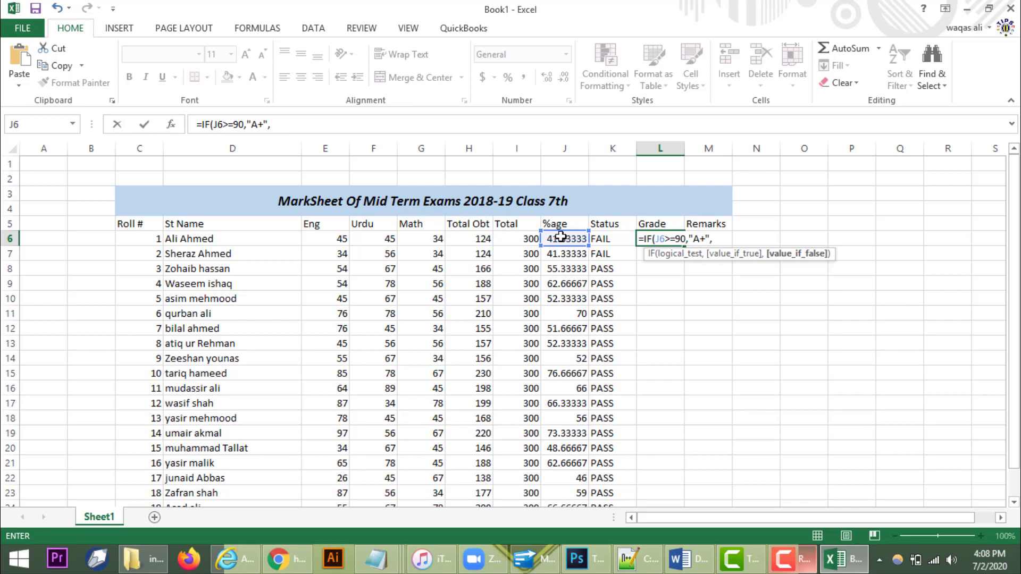
{"action": "type", "text": "IF"}
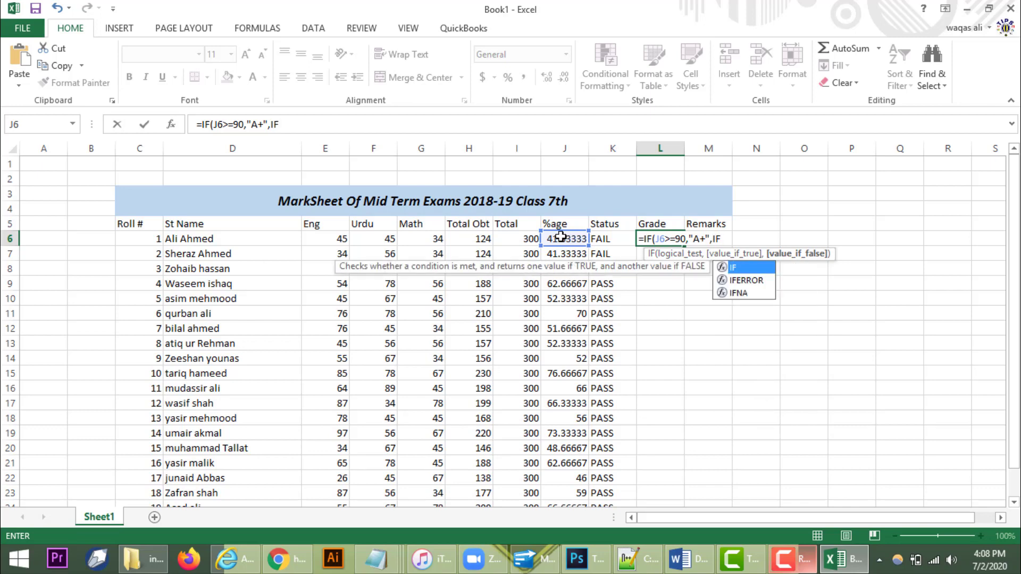
{"action": "type", "text": "("}
{"action": "left_click", "coordinate": [559, 236]}
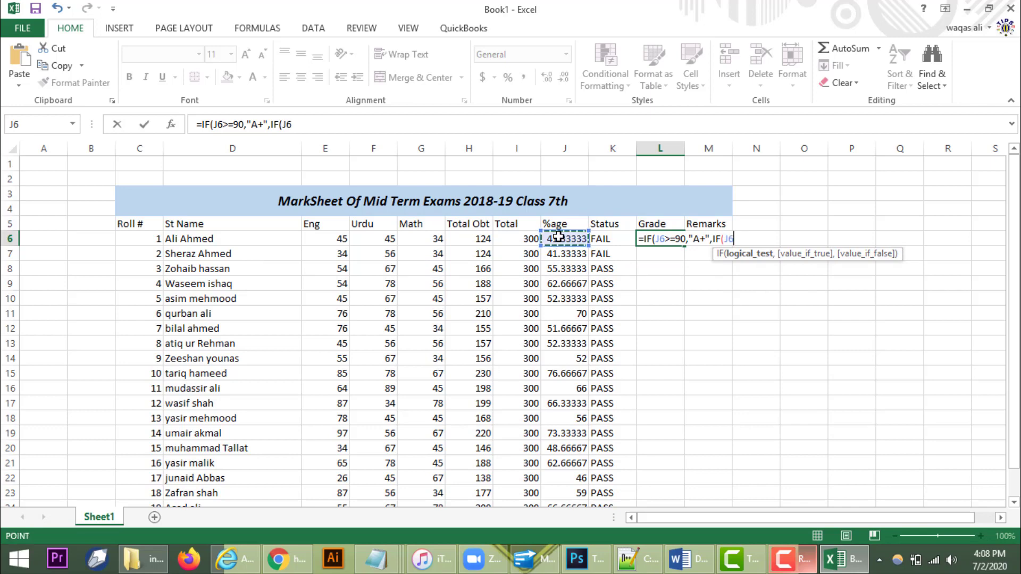
{"action": "type", "text": ">=80,"}
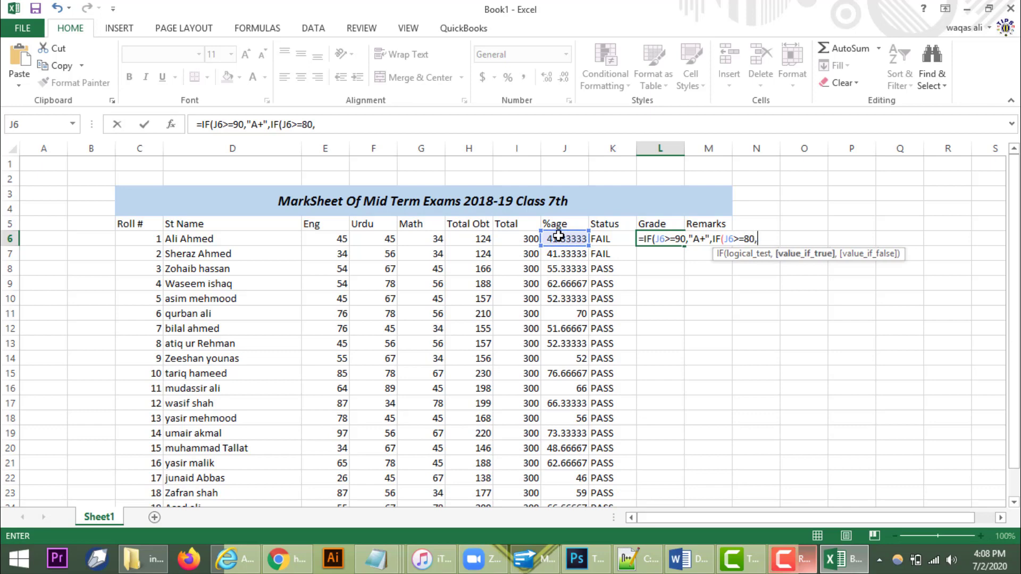
{"action": "type", "text": "\"A\",IF("}
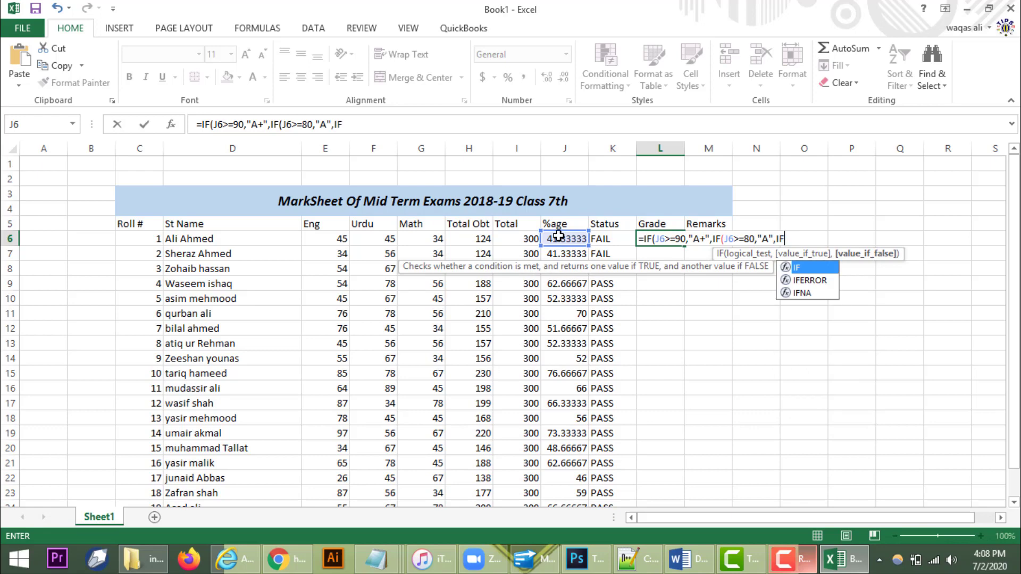
Step: Extend L6's grade formula with J6 tests: >=70 gives "B", >=60 gives "C"
{"action": "left_click", "coordinate": [558, 236]}
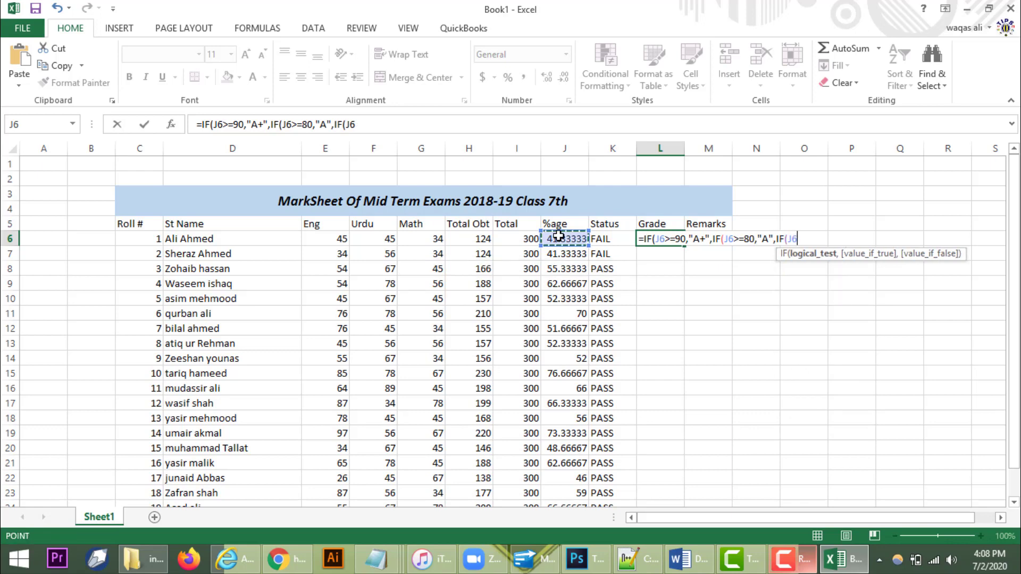
{"action": "type", "text": ">=70,"}
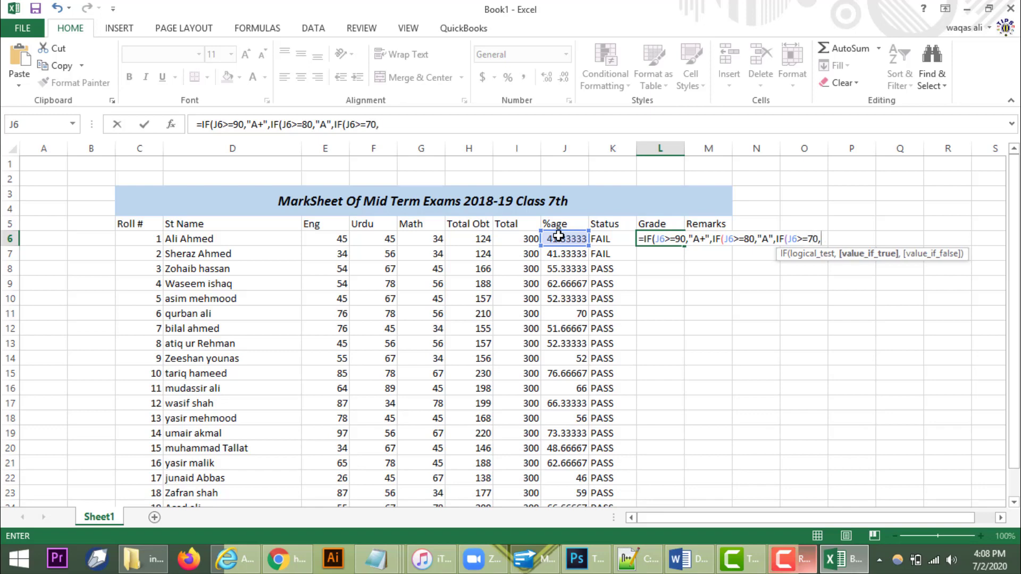
{"action": "type", "text": "("}
{"action": "key", "text": "BackSpace"}
{"action": "type", "text": "\"B\",IF("}
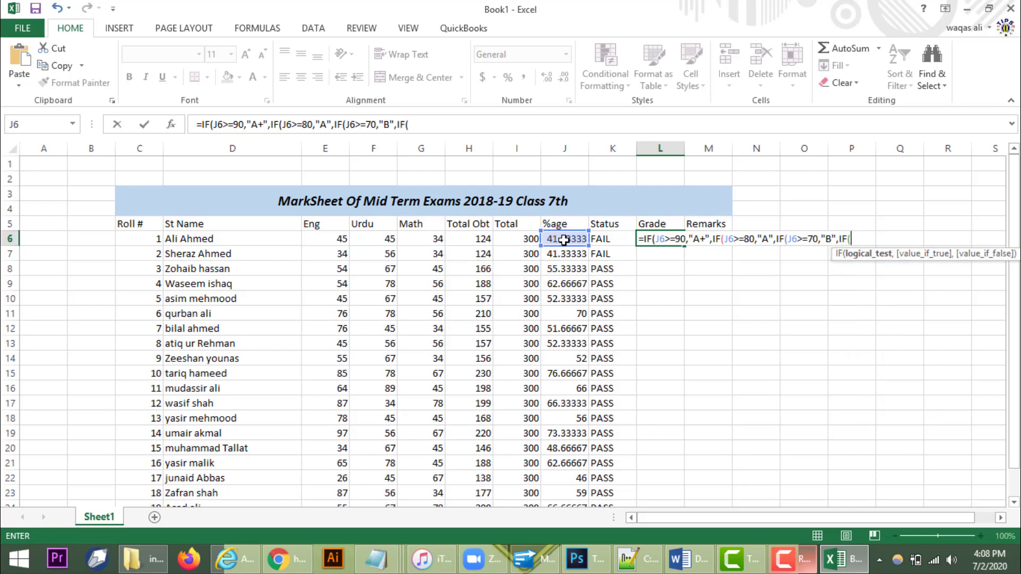
{"action": "left_click", "coordinate": [562, 237]}
{"action": "type", "text": ">=60,\"C"}
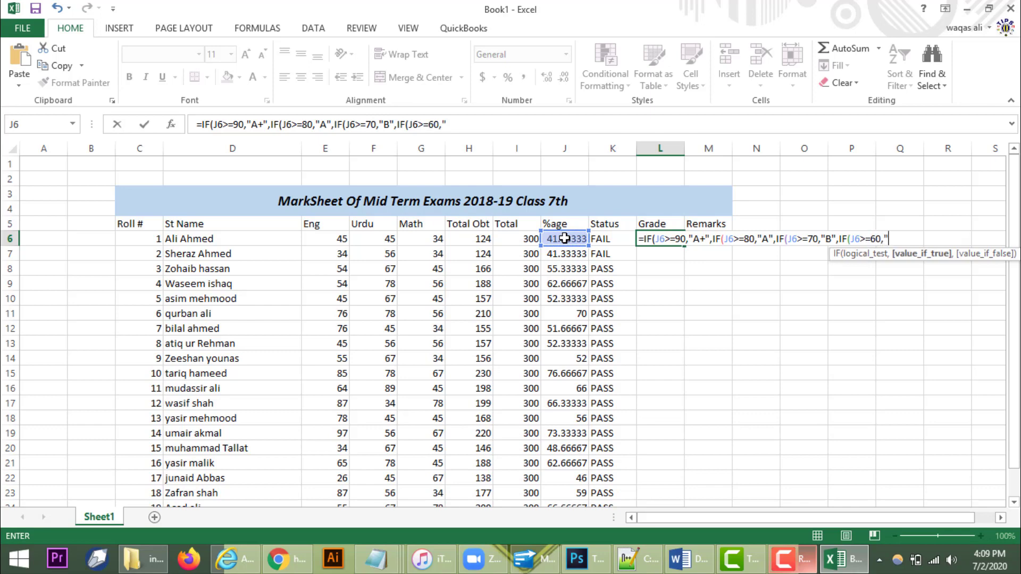
{"action": "type", "text": "\",IF("}
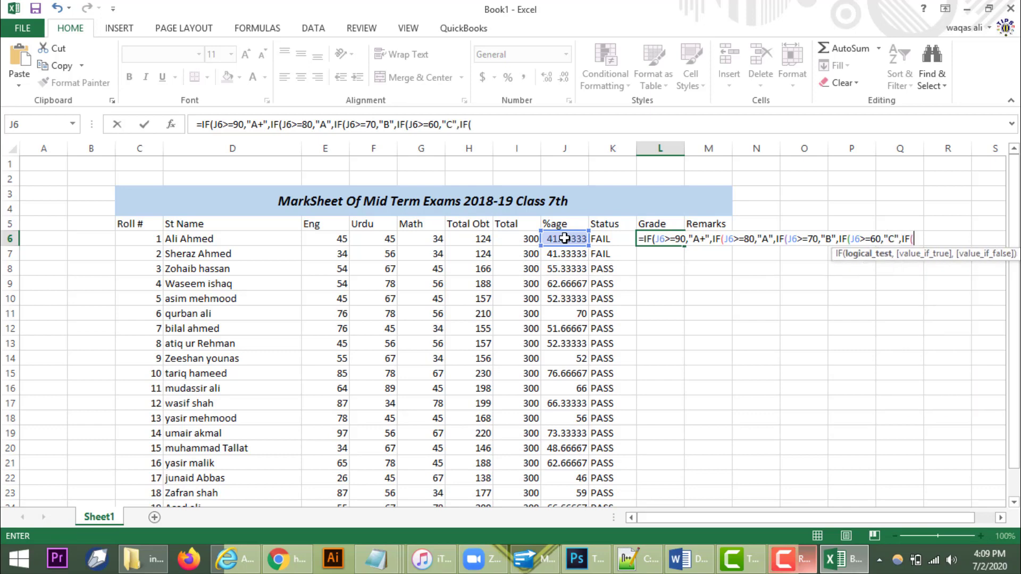
Step: Add J6 tests >=50 "D" and >=40 "E", default to "F", and close the parentheses
{"action": "left_click", "coordinate": [564, 238]}
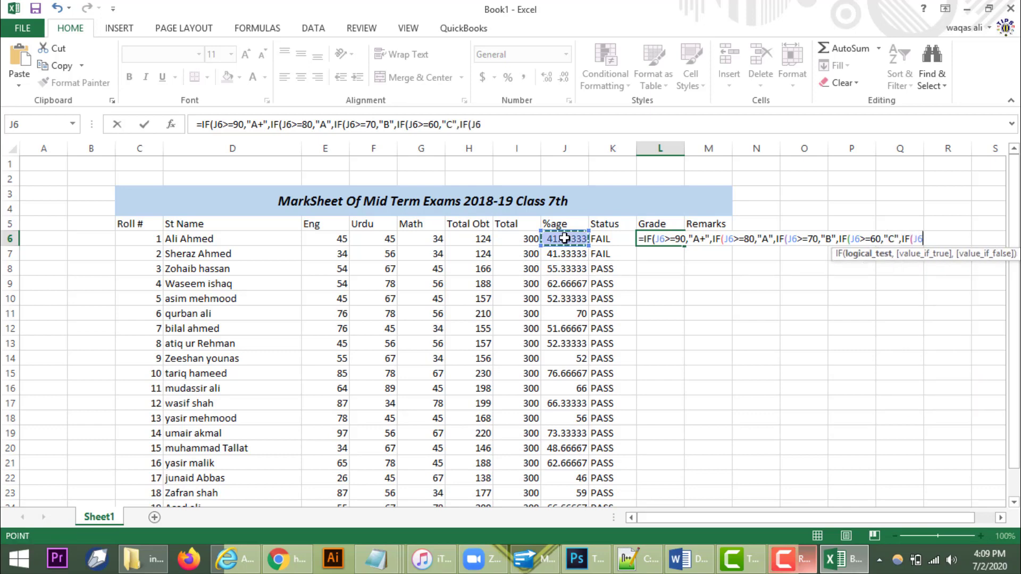
{"action": "type", "text": ">=50,"}
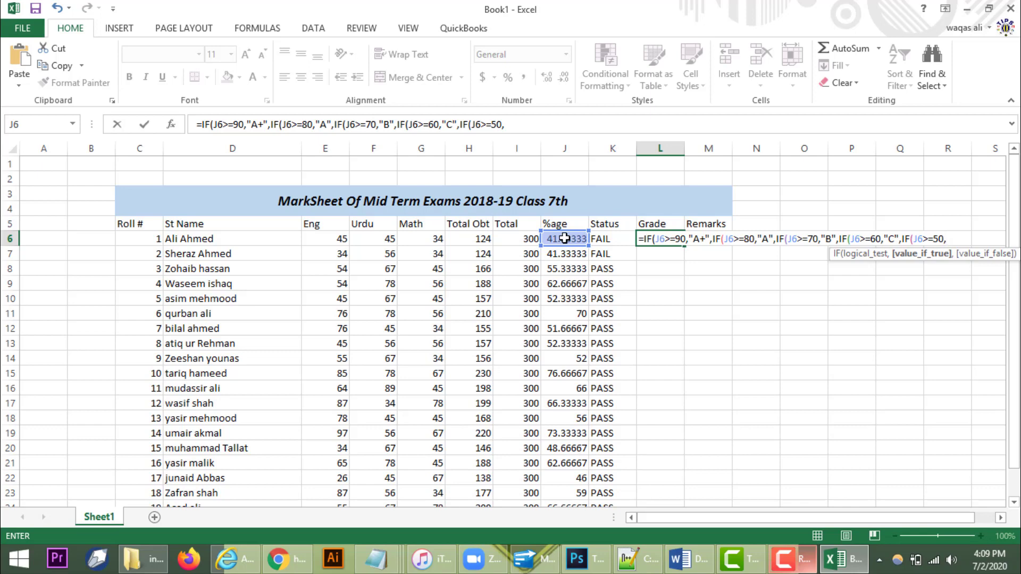
{"action": "type", "text": "\"D\",IF"}
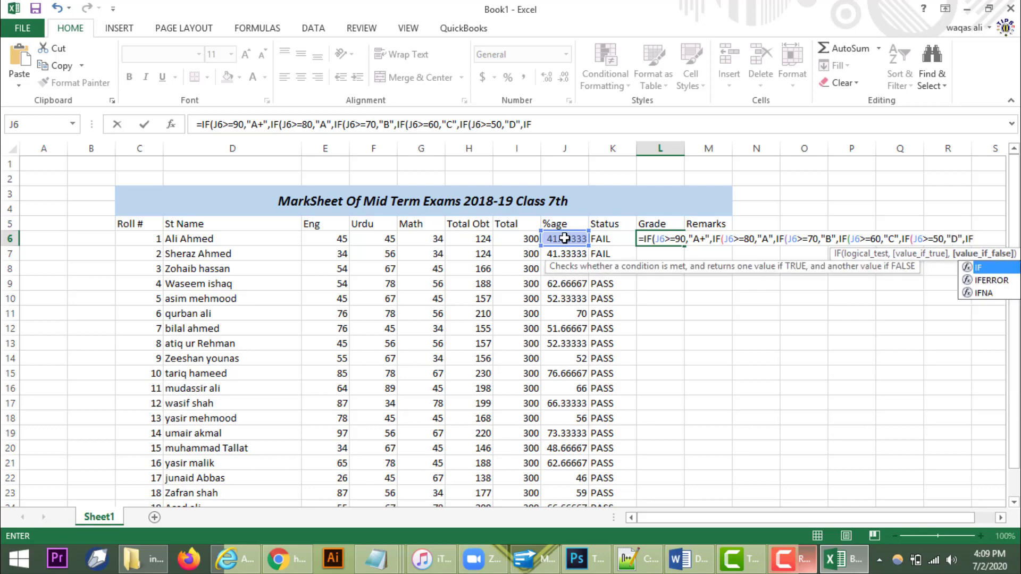
{"action": "type", "text": "("}
{"action": "left_click", "coordinate": [565, 238]}
{"action": "type", "text": ">"}
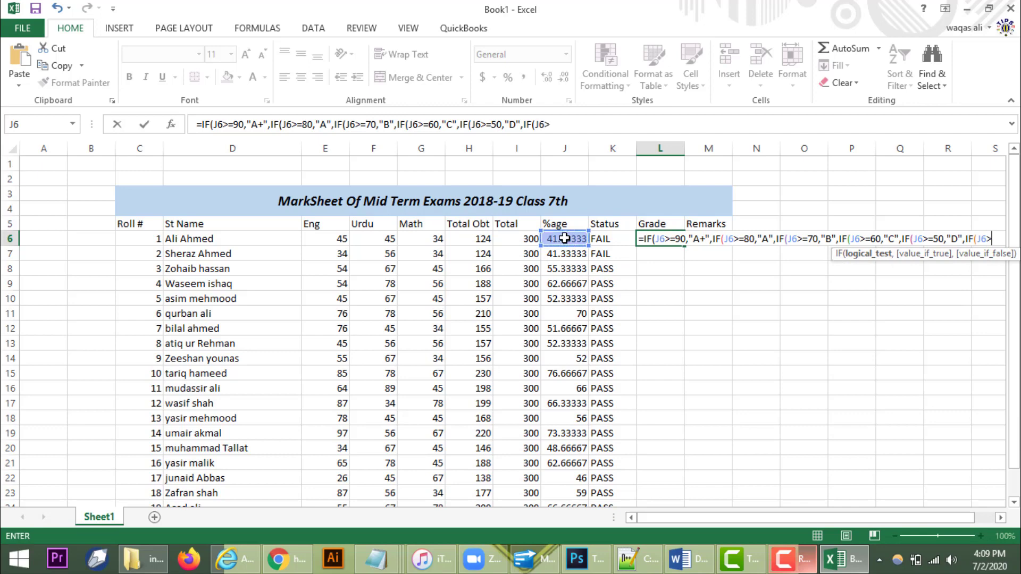
{"action": "type", "text": "=40"}
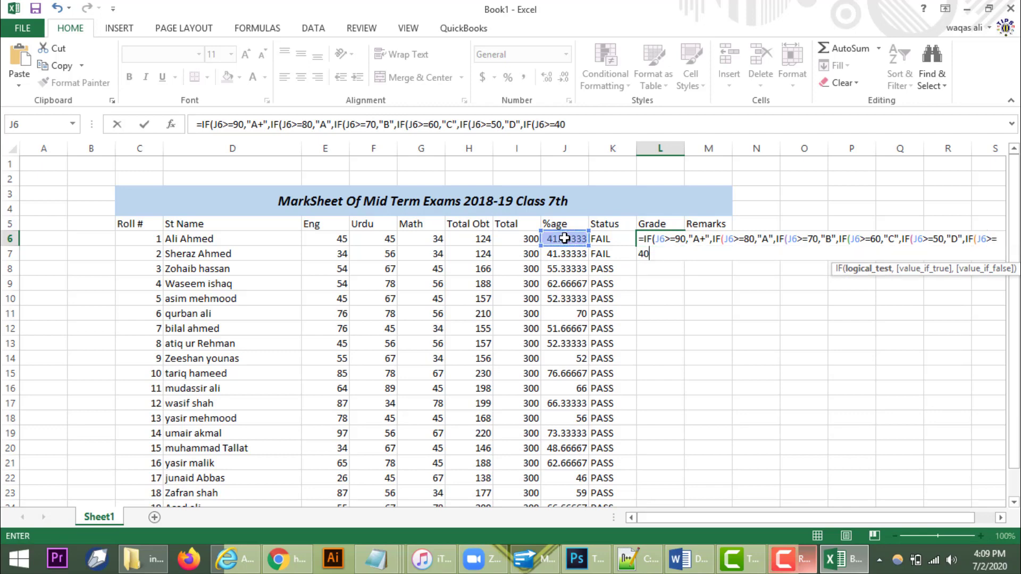
{"action": "type", "text": ","}
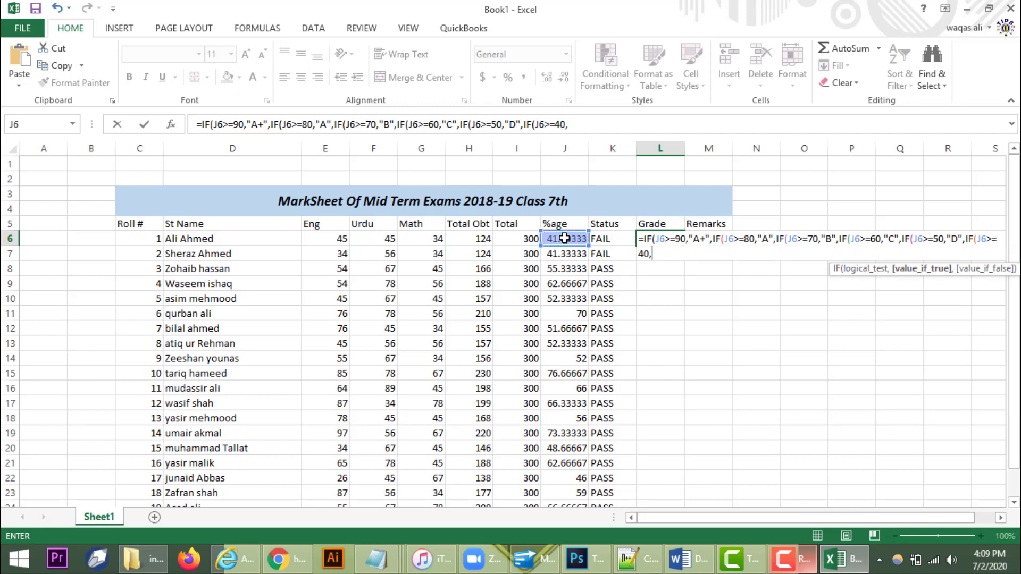
{"action": "type", "text": "\""}
{"action": "type", "text": "E\","}
{"action": "type", "text": "F"}
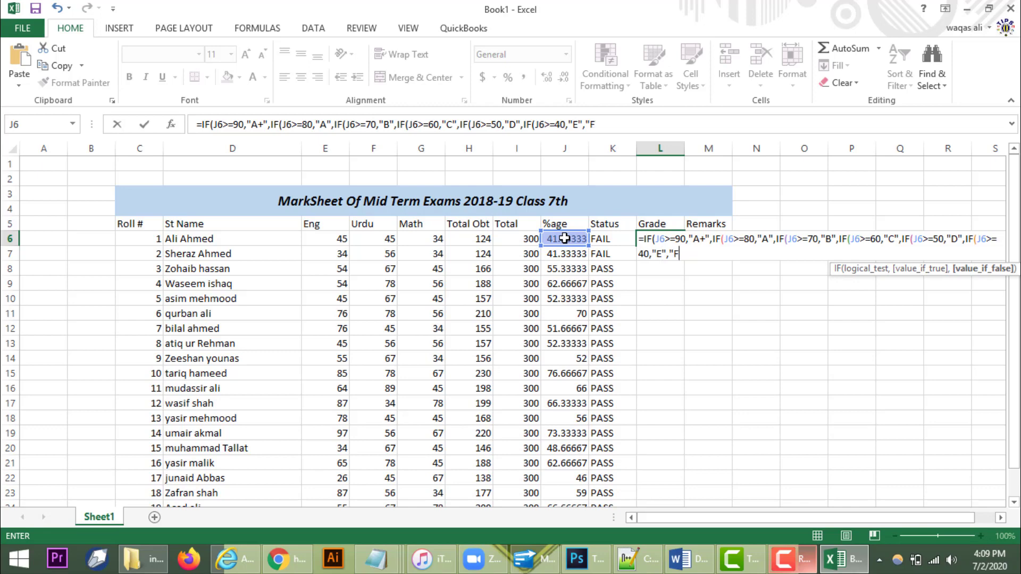
{"action": "type", "text": "\")))))"}
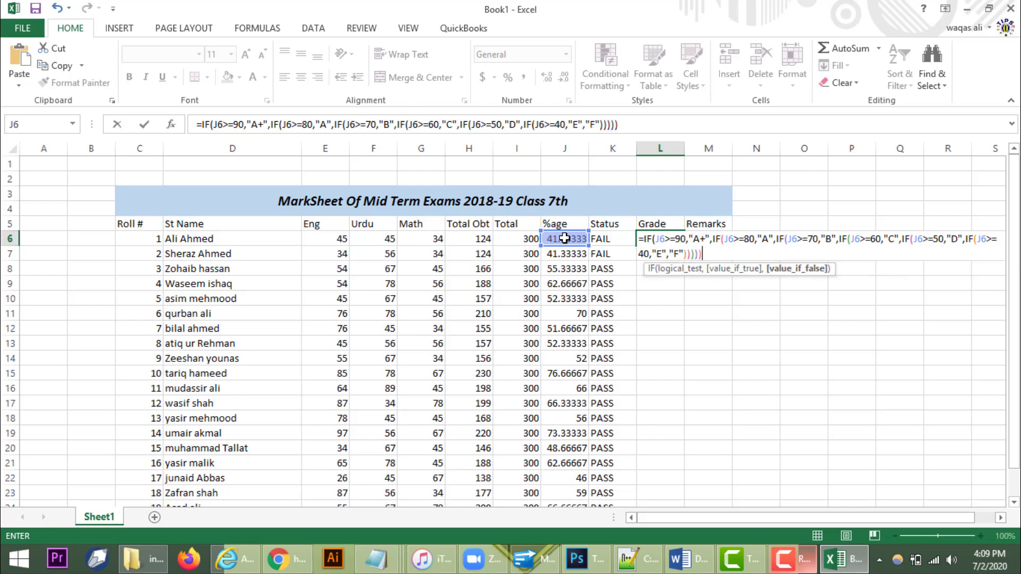
{"action": "type", "text": ")"}
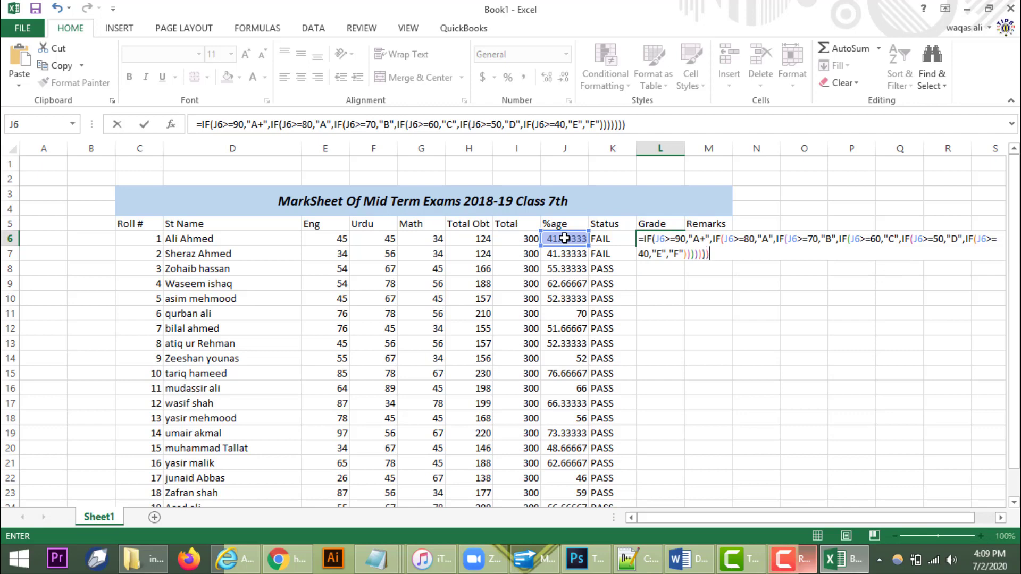
{"action": "key", "text": "BackSpace"}
Step: Enter L6's nested IF grade formula and fill it down the Grade column to L25
{"action": "key", "text": "Return"}
{"action": "left_click", "coordinate": [674, 238]}
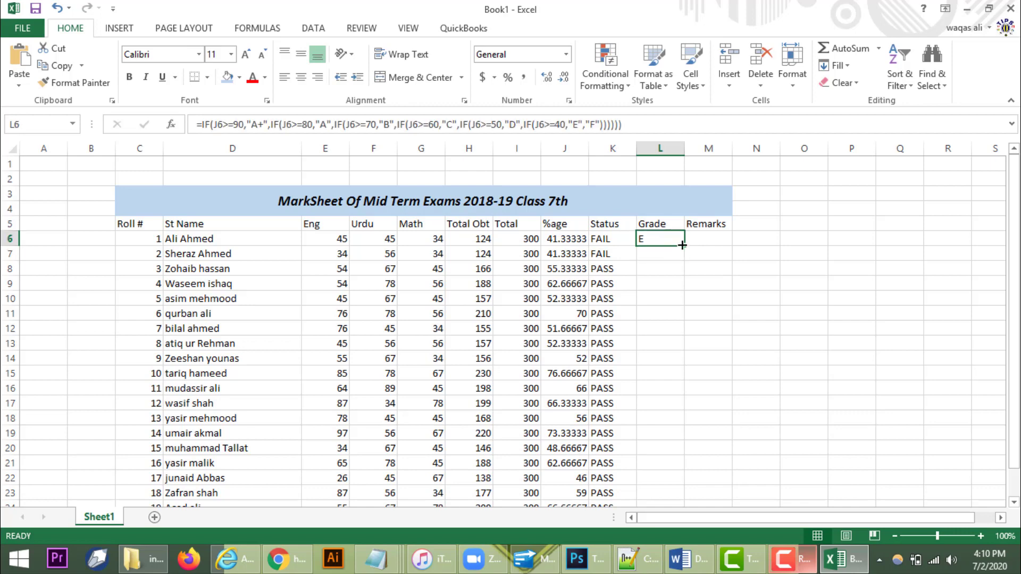
{"action": "double_click", "coordinate": [683, 244]}
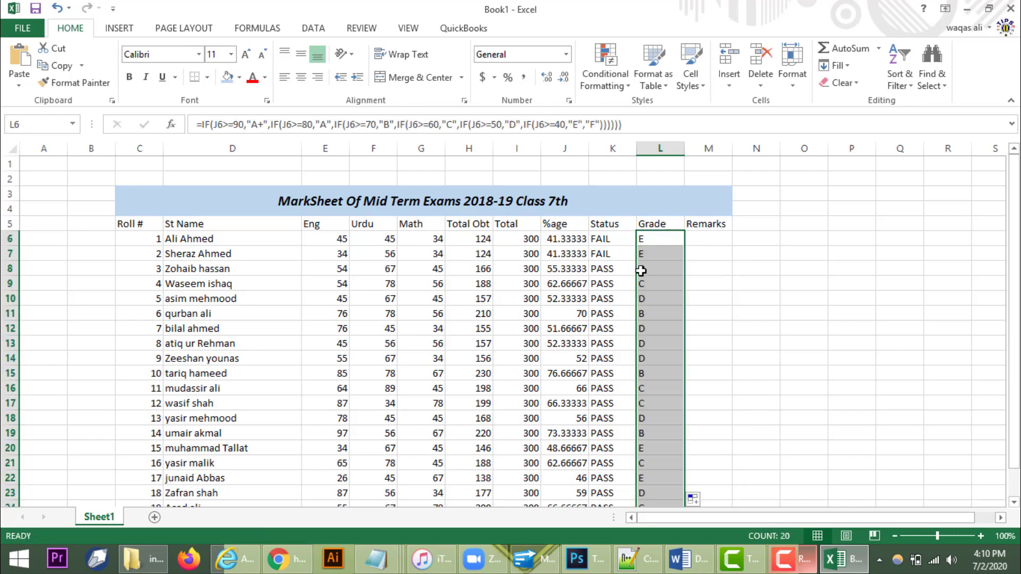
{"action": "scroll", "coordinate": [678, 293], "scroll_direction": "down", "scroll_amount": 1}
{"action": "scroll", "coordinate": [679, 293], "scroll_direction": "up", "scroll_amount": 1}
Step: Begin M6's remarks formula with =IF(L6="A+","EXCELLENT",IF(
{"action": "left_click", "coordinate": [707, 240]}
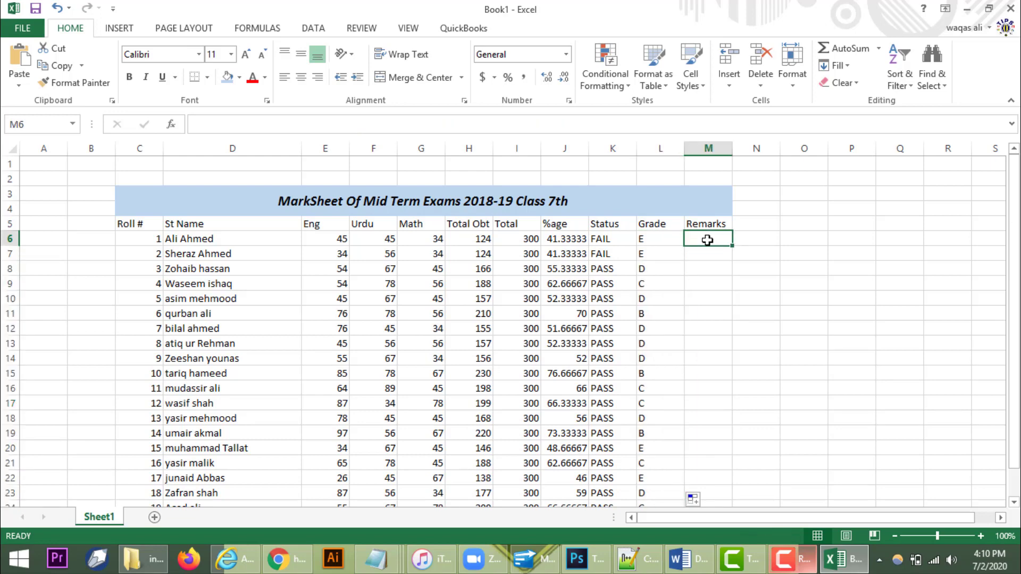
{"action": "type", "text": "="}
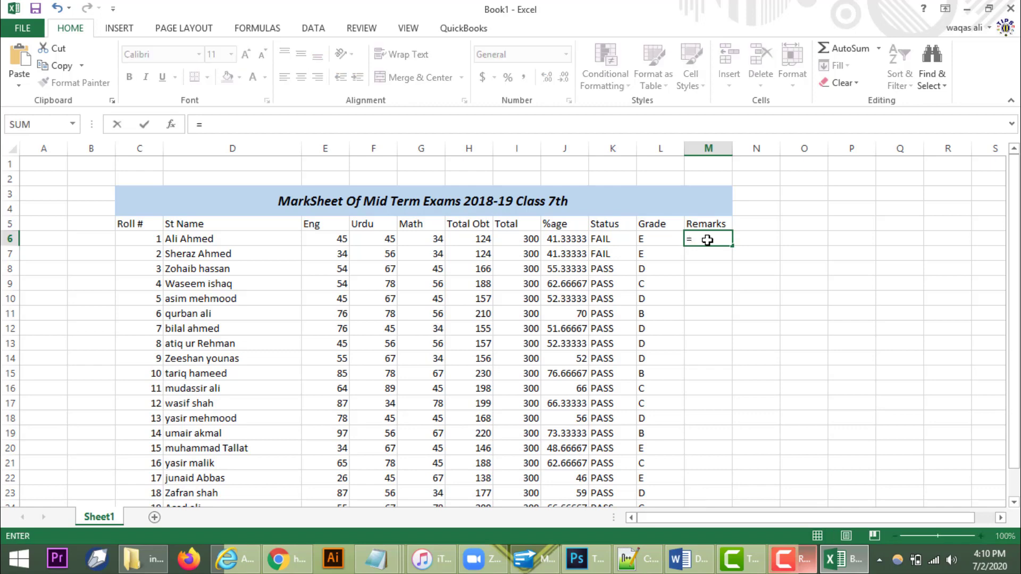
{"action": "type", "text": "IF"}
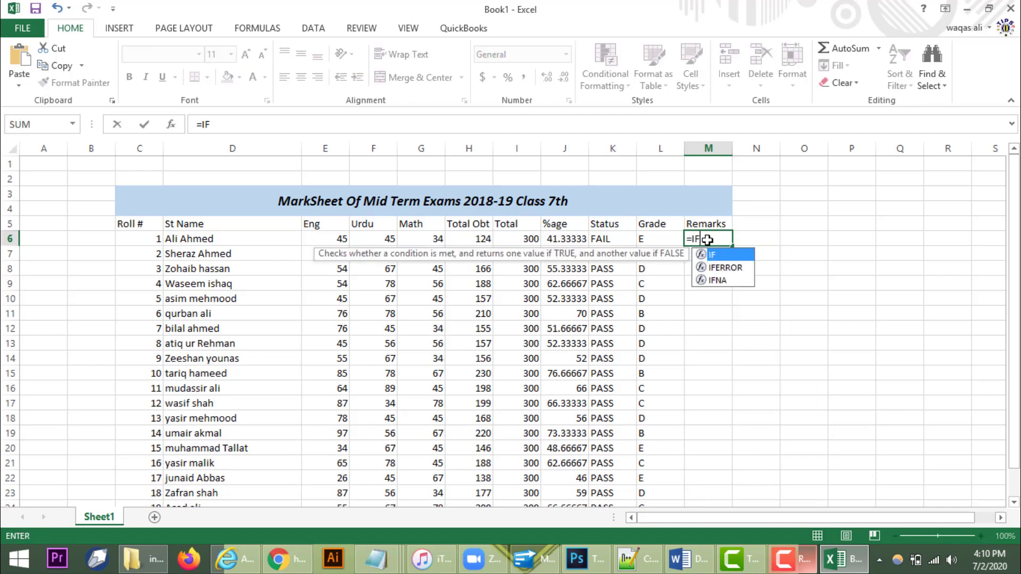
{"action": "type", "text": "("}
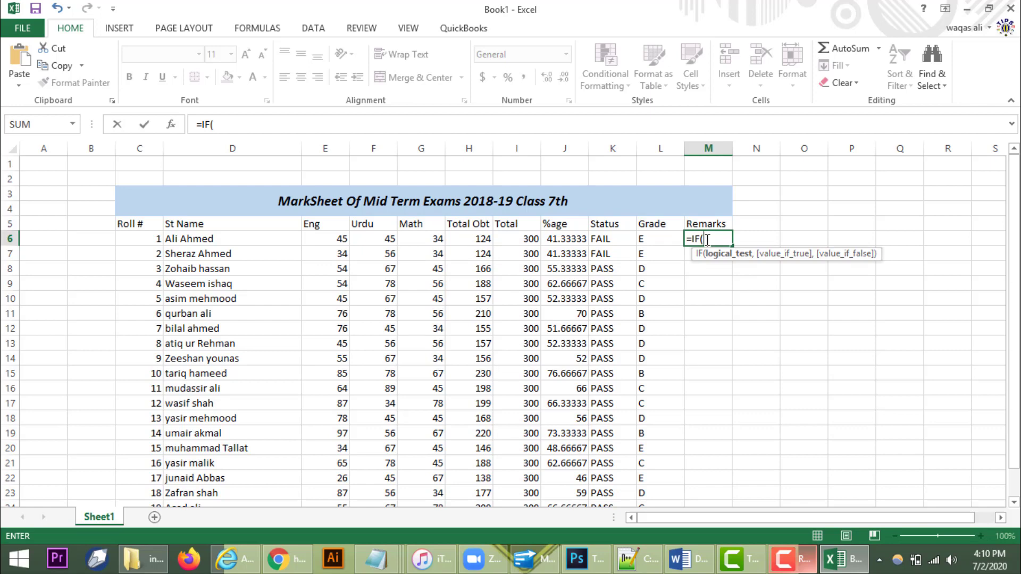
{"action": "left_click", "coordinate": [653, 238]}
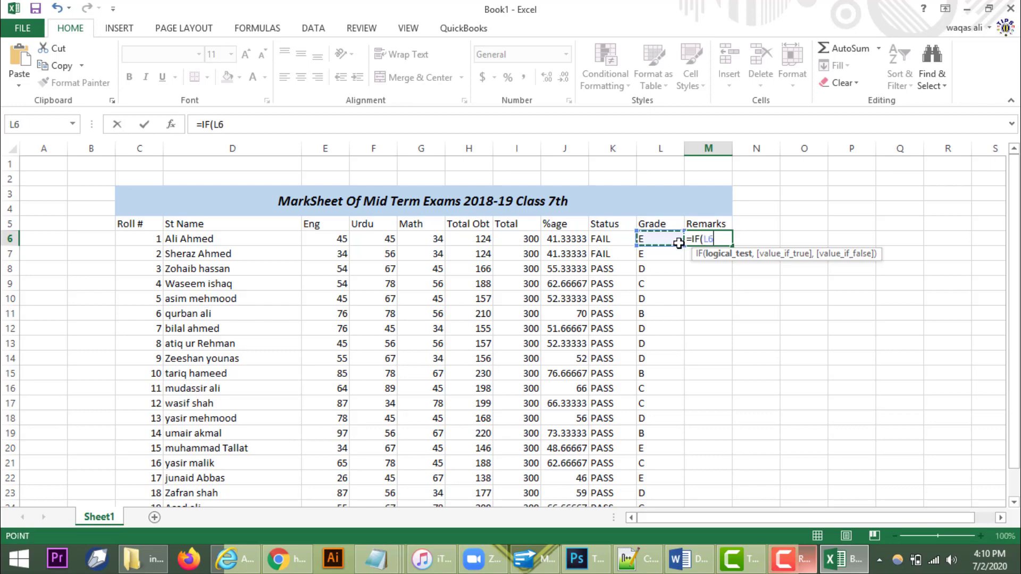
{"action": "type", "text": "="}
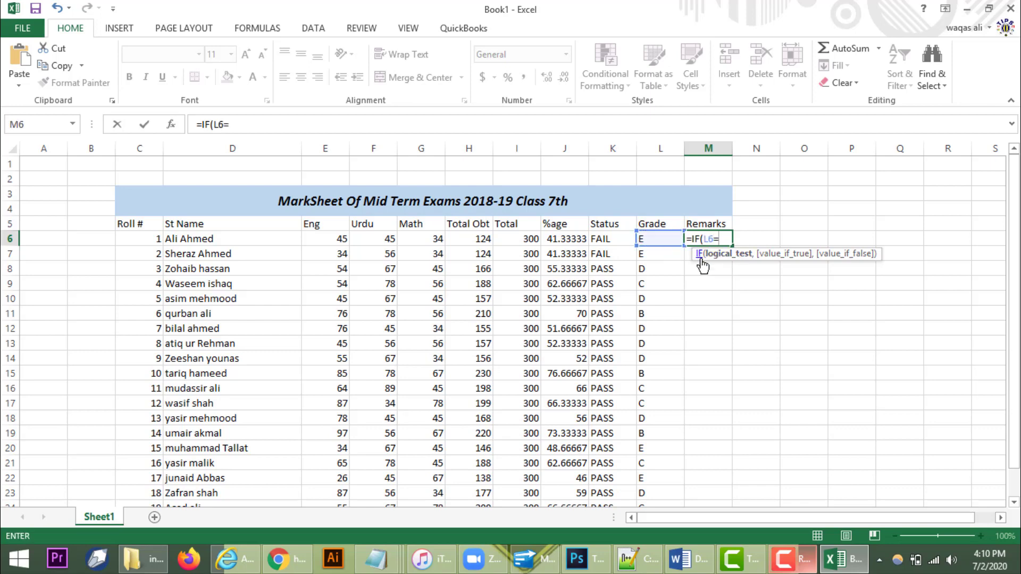
{"action": "type", "text": "\"A+\","}
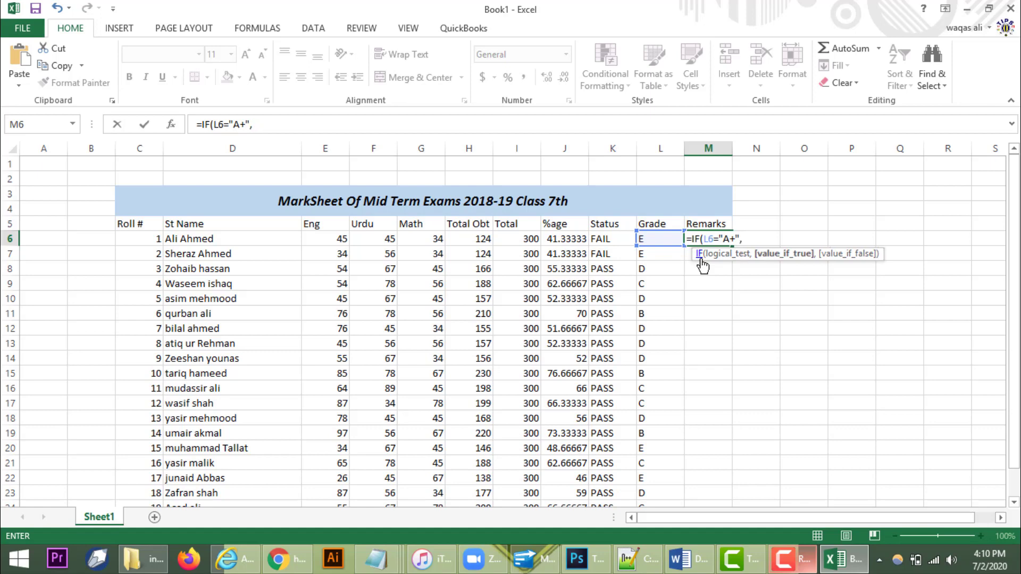
{"action": "type", "text": "\"EXCELLENT"}
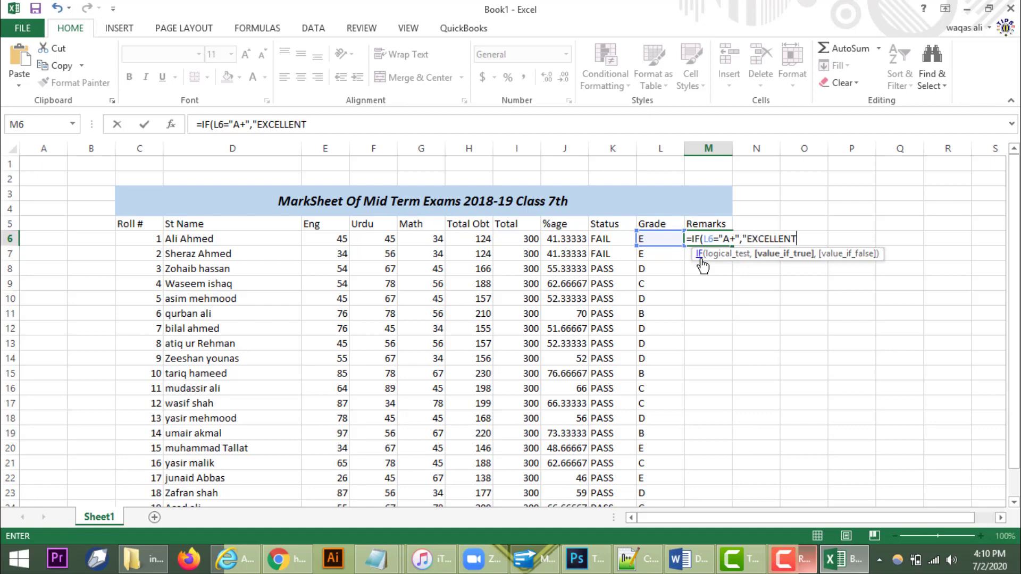
{"action": "type", "text": "\",I"}
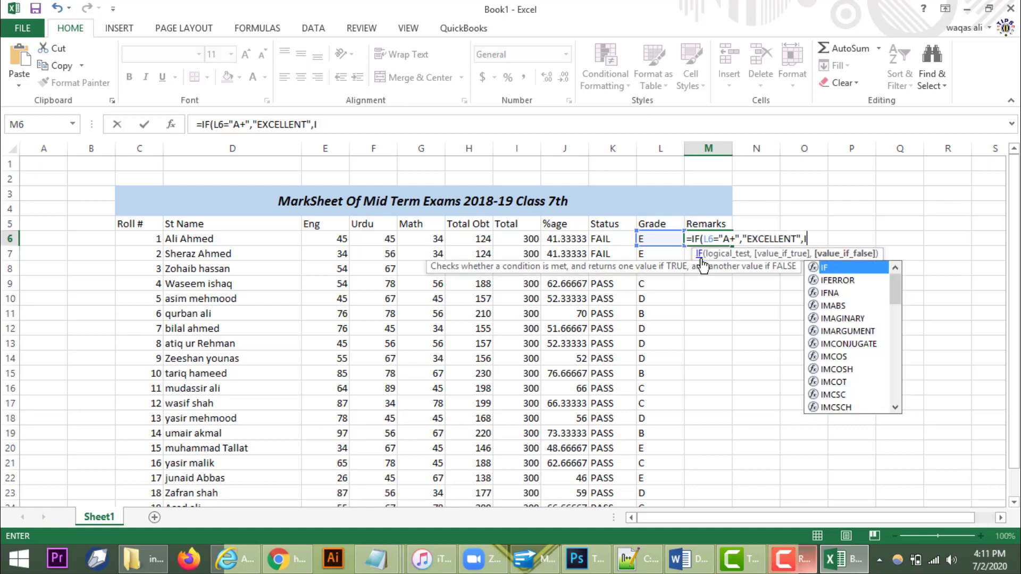
{"action": "type", "text": "F("}
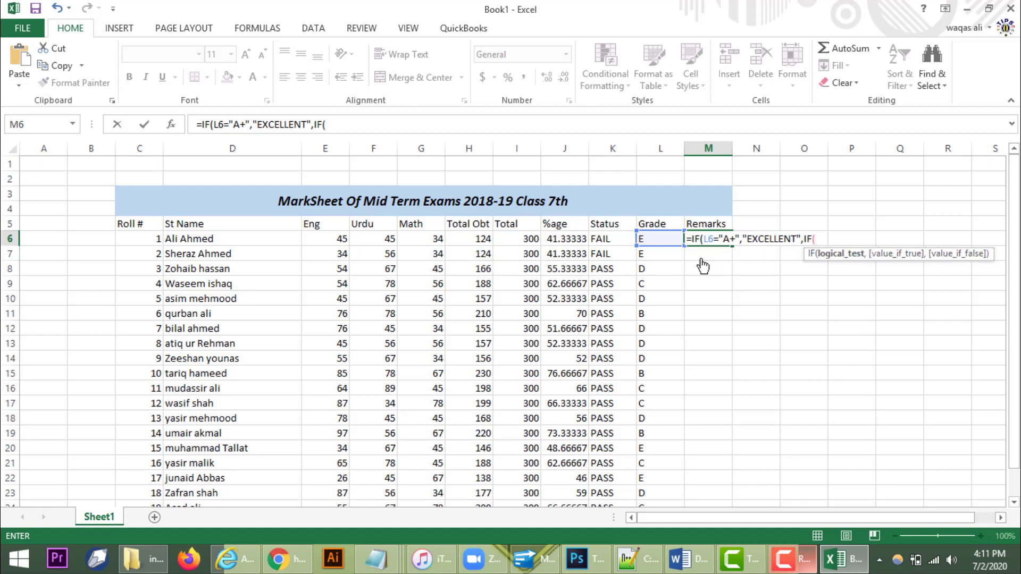
Step: Add the L6 tests "A" giving "V.GOOD" and "B" giving "GOOD" to the remarks formula
{"action": "left_click", "coordinate": [659, 238]}
{"action": "type", "text": "=\""}
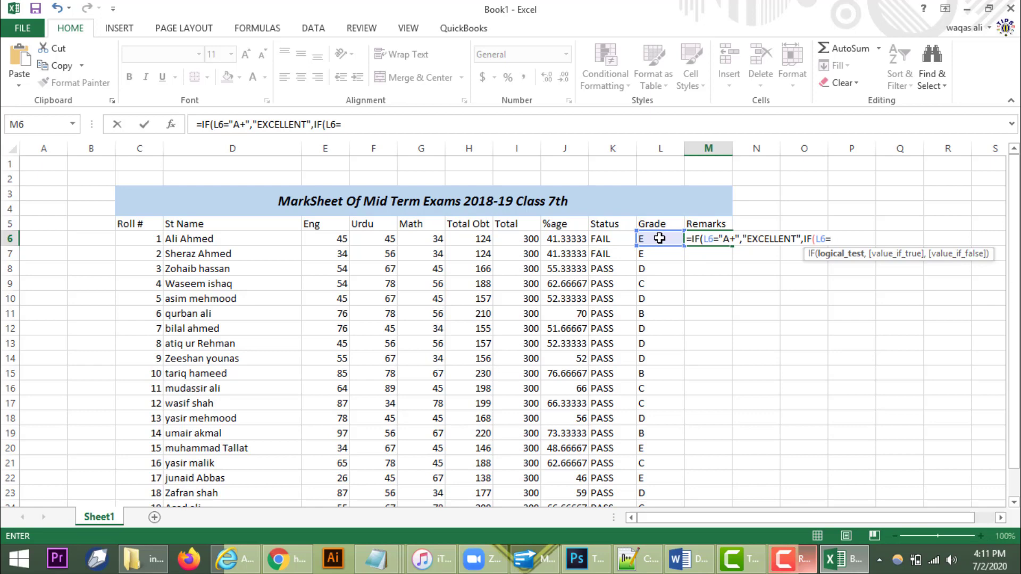
{"action": "type", "text": "A"}
{"action": "key", "text": "BackSpace"}
{"action": "type", "text": "\"A\",\""}
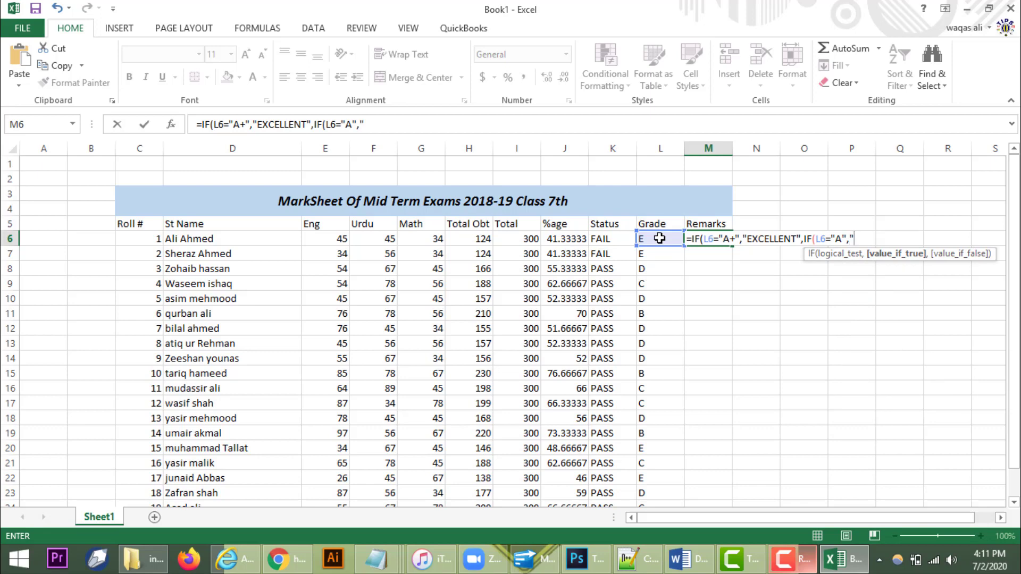
{"action": "type", "text": "V.GOOD"}
{"action": "type", "text": "\",IF"}
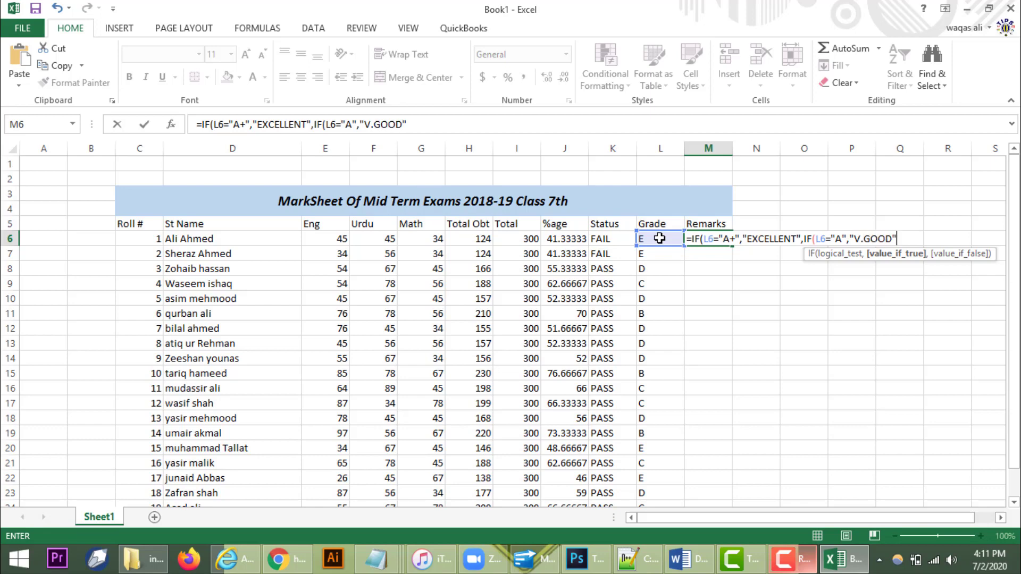
{"action": "type", "text": "("}
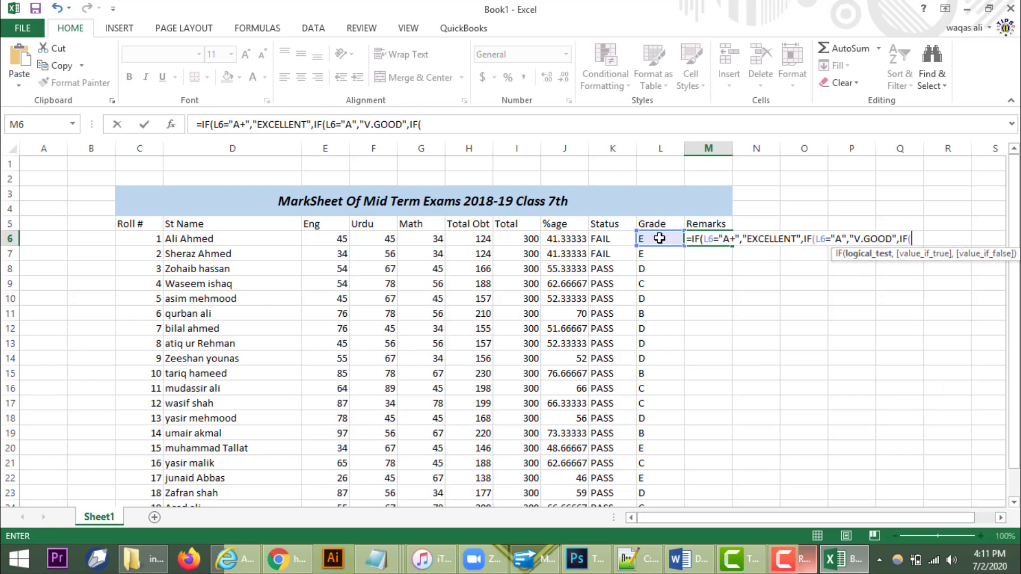
{"action": "left_click", "coordinate": [659, 238]}
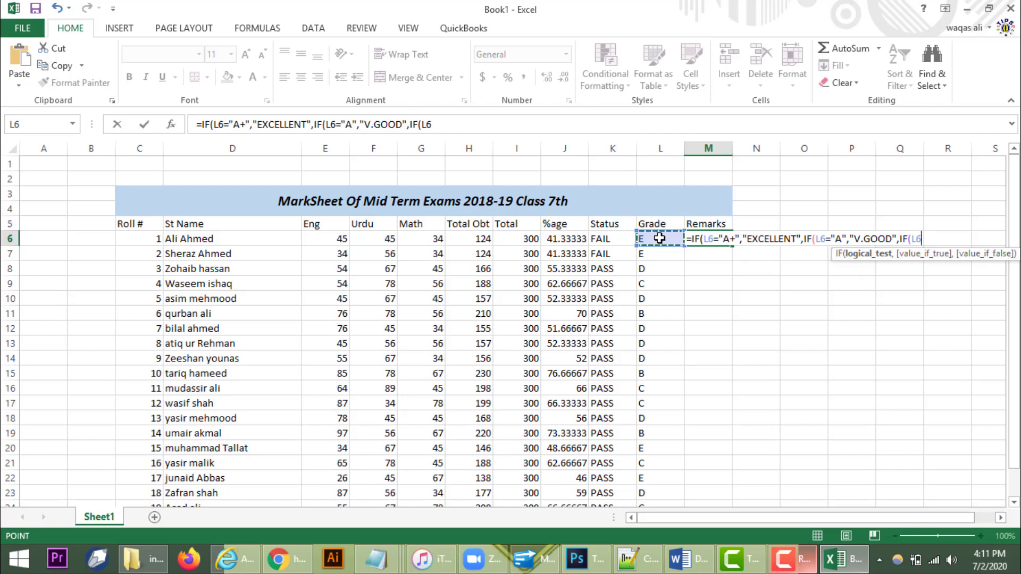
{"action": "type", "text": "=\"B\",\""}
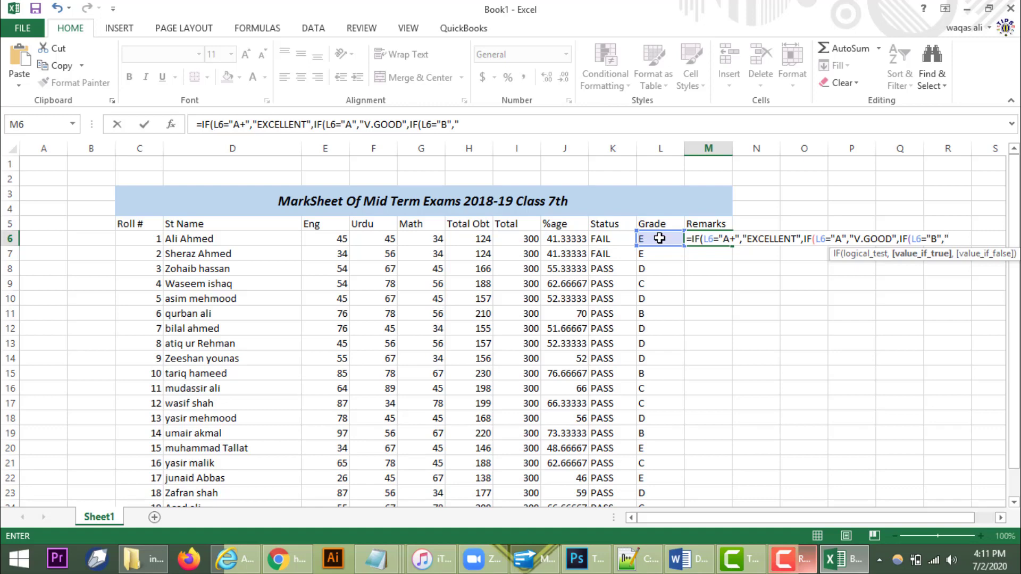
{"action": "type", "text": "GOOD\",IF("}
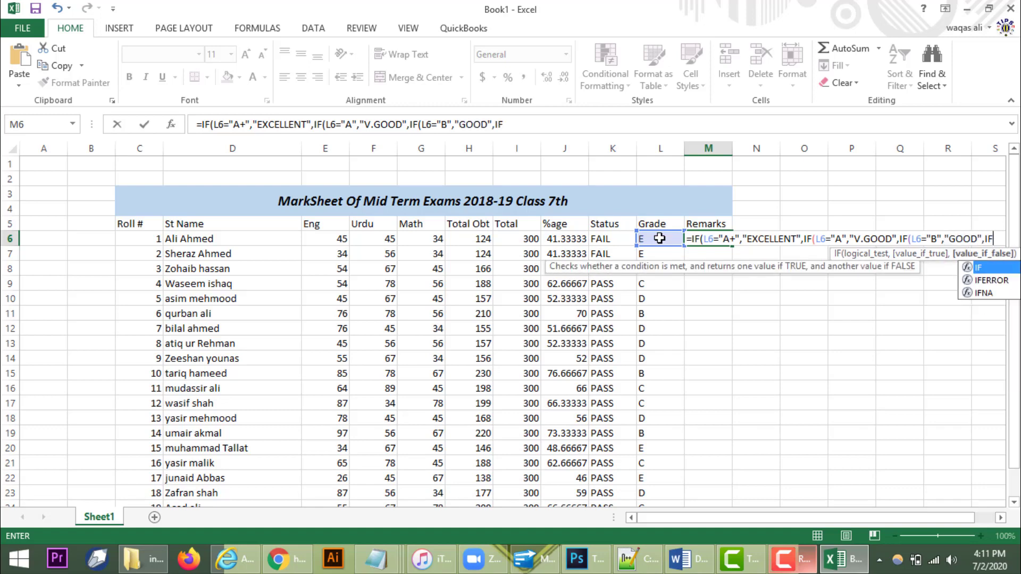
Step: Add the L6 tests "C" giving "FAIR" and "D" giving "SATISFACTORY"
{"action": "left_click", "coordinate": [659, 239]}
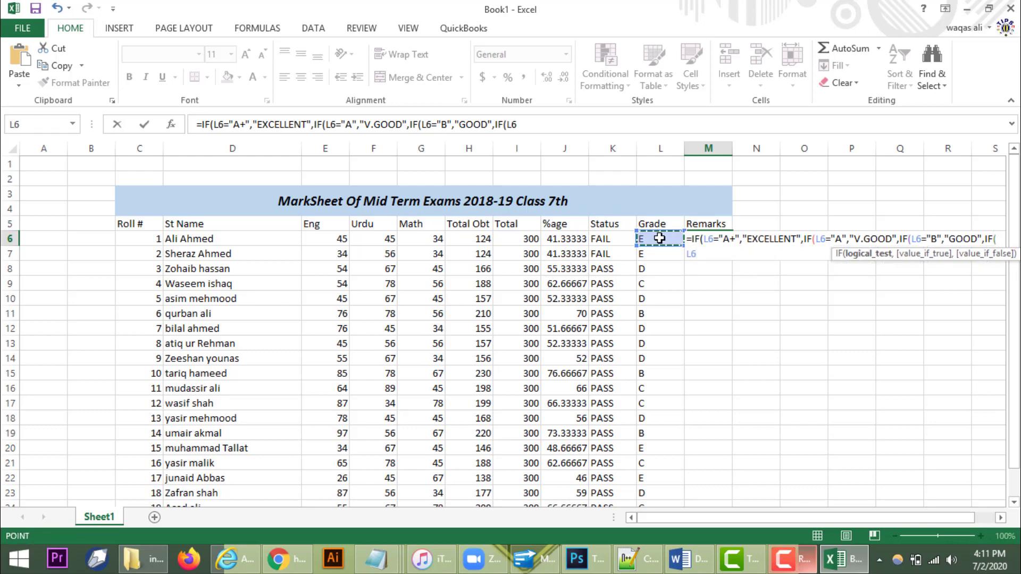
{"action": "type", "text": "="}
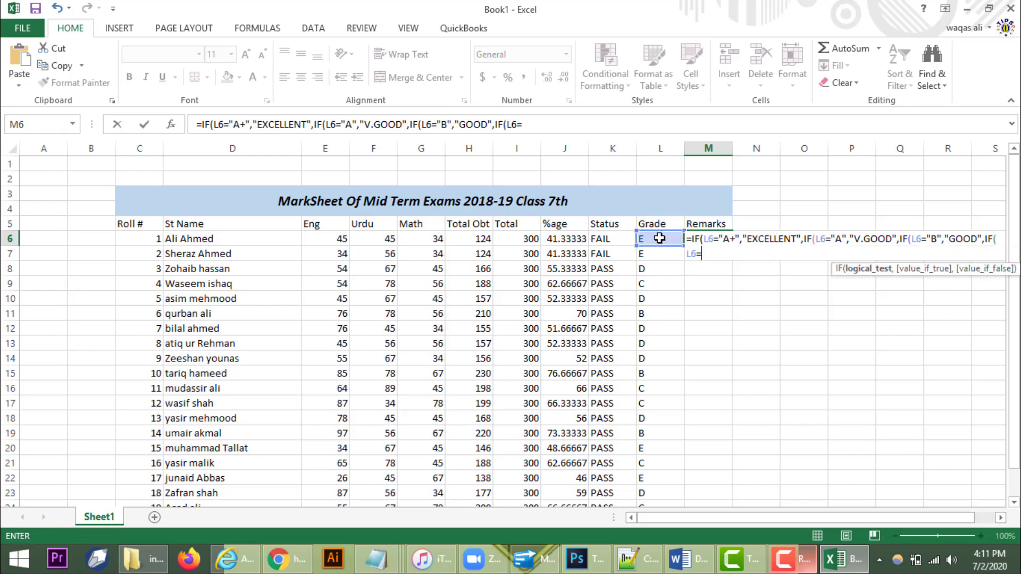
{"action": "type", "text": "\"C\","}
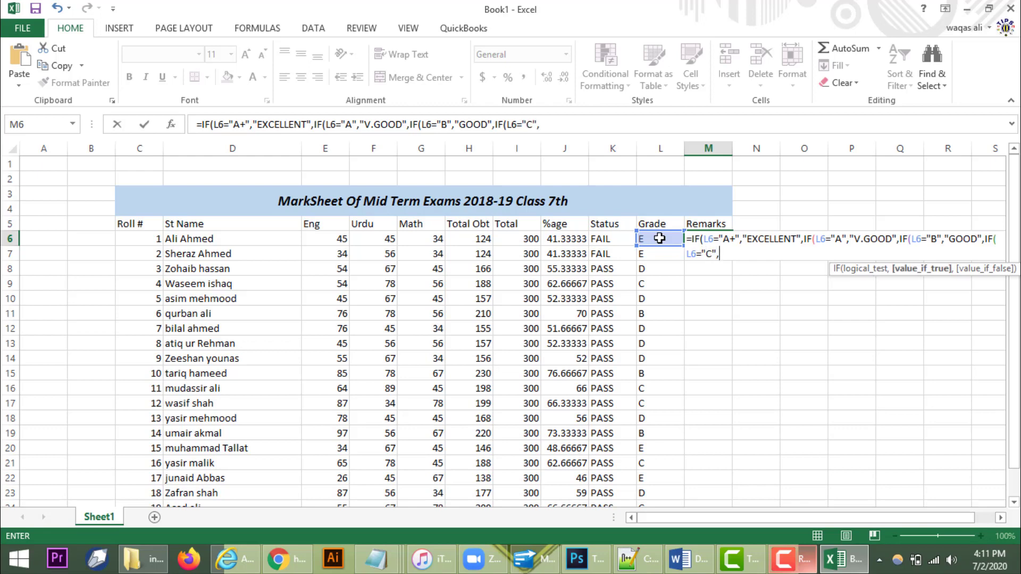
{"action": "type", "text": "\"FAIR\",IF("}
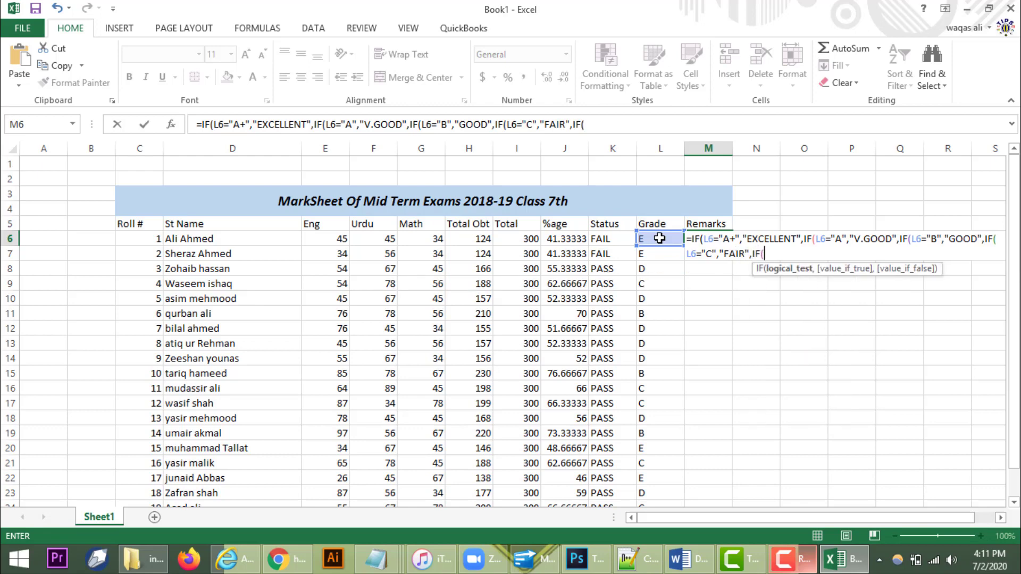
{"action": "left_click", "coordinate": [659, 238]}
{"action": "type", "text": "=\"D\""}
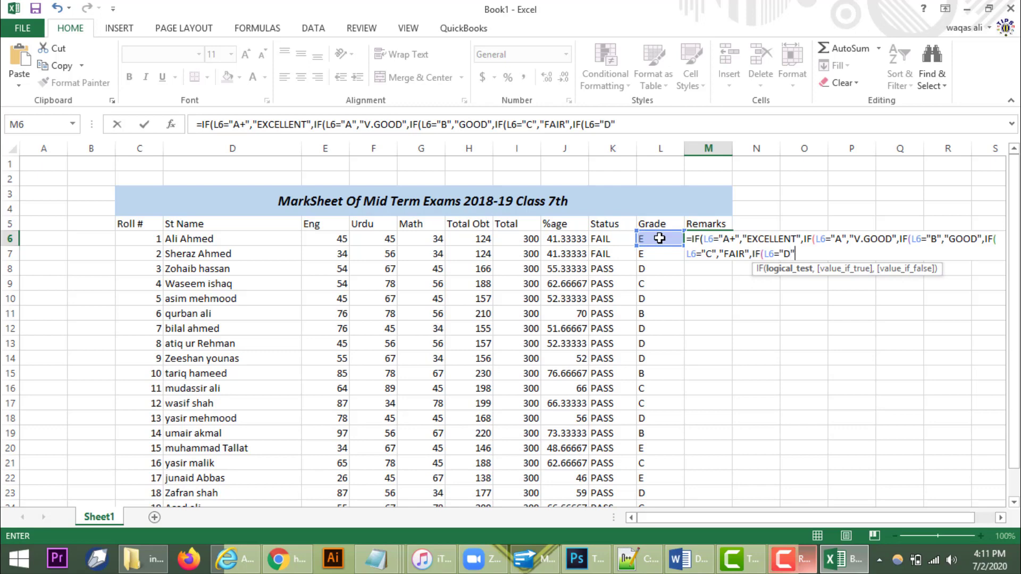
{"action": "type", "text": ",\""}
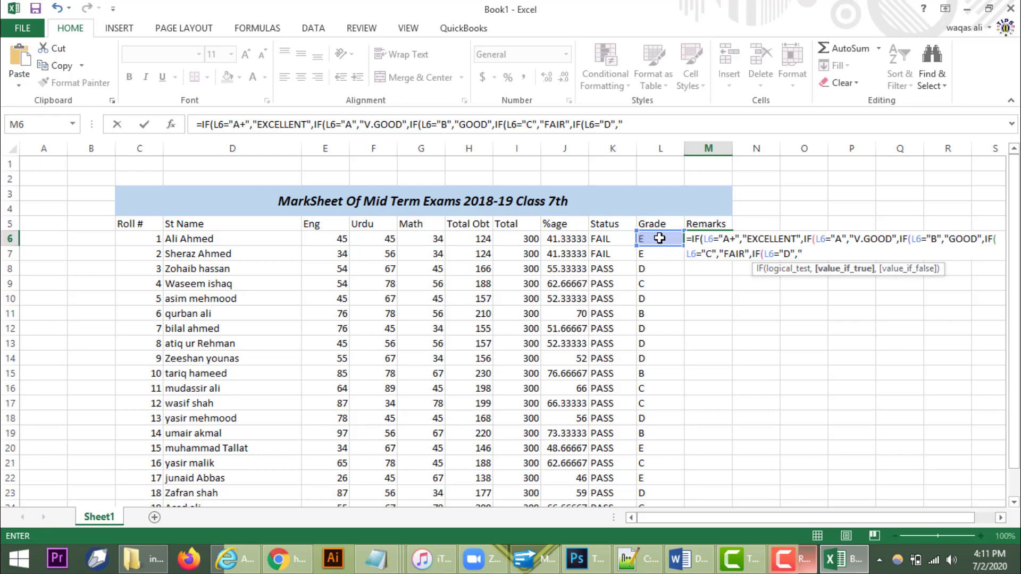
{"action": "type", "text": "SAT"}
{"action": "type", "text": "ISFACTORY"}
{"action": "type", "text": "\",IF"}
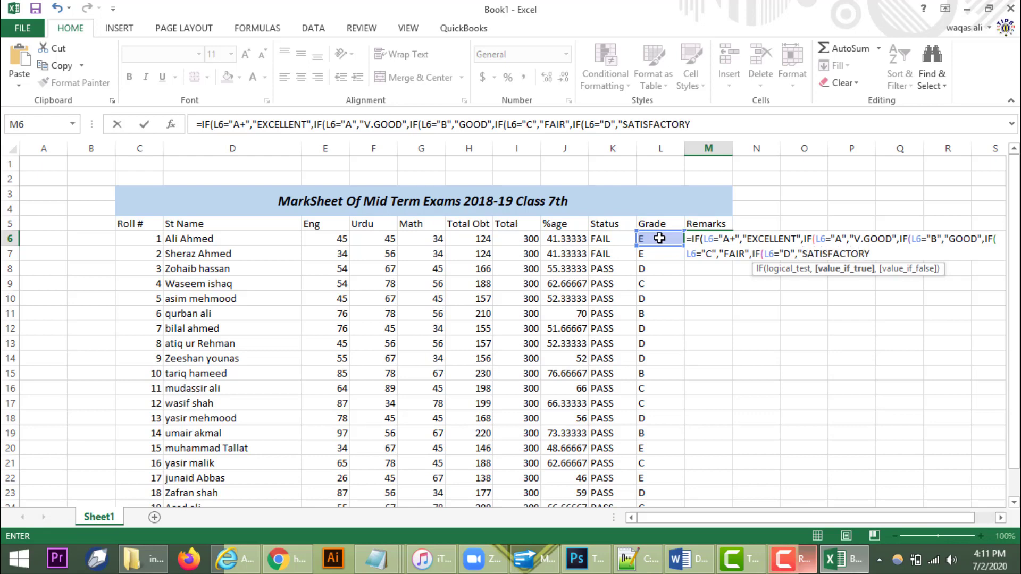
{"action": "type", "text": "("}
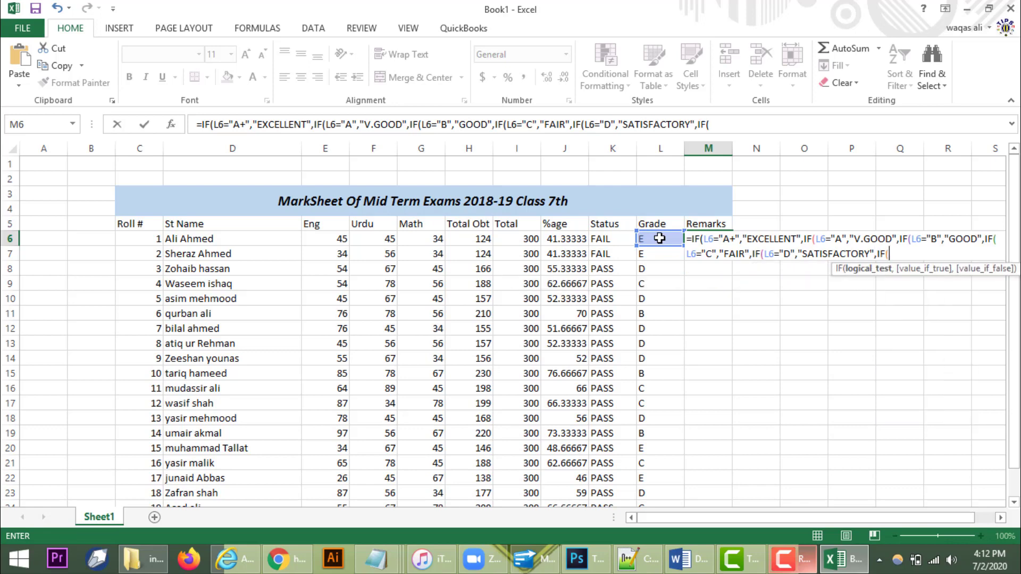
Step: Add "E" giving "PROMOTED", default "WORK HARD", and close all parentheses
{"action": "left_click", "coordinate": [659, 238]}
{"action": "type", "text": "=E"}
{"action": "key", "text": "BackSpace"}
{"action": "type", "text": "\"E\","}
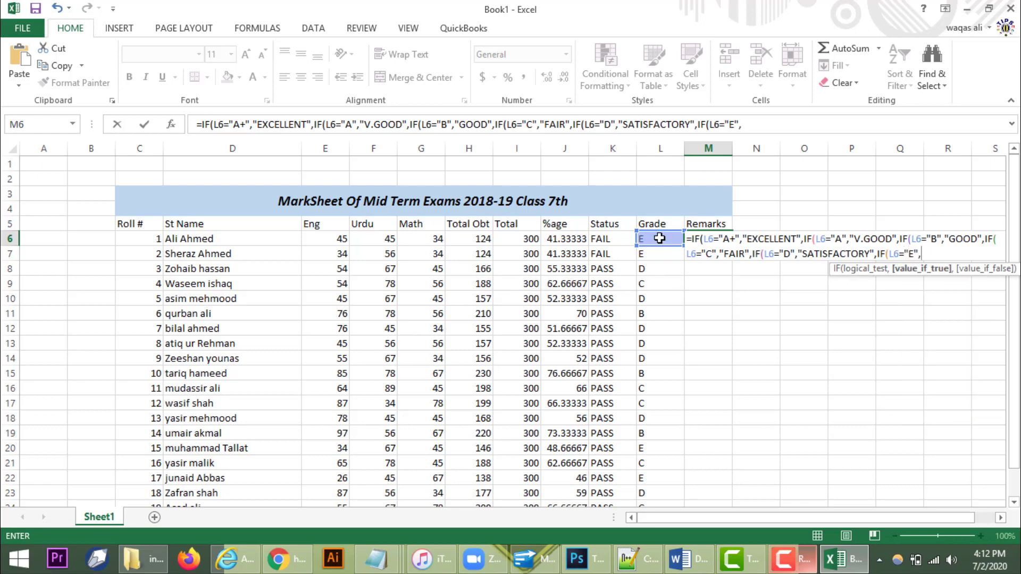
{"action": "type", "text": "\"PROMOTED"}
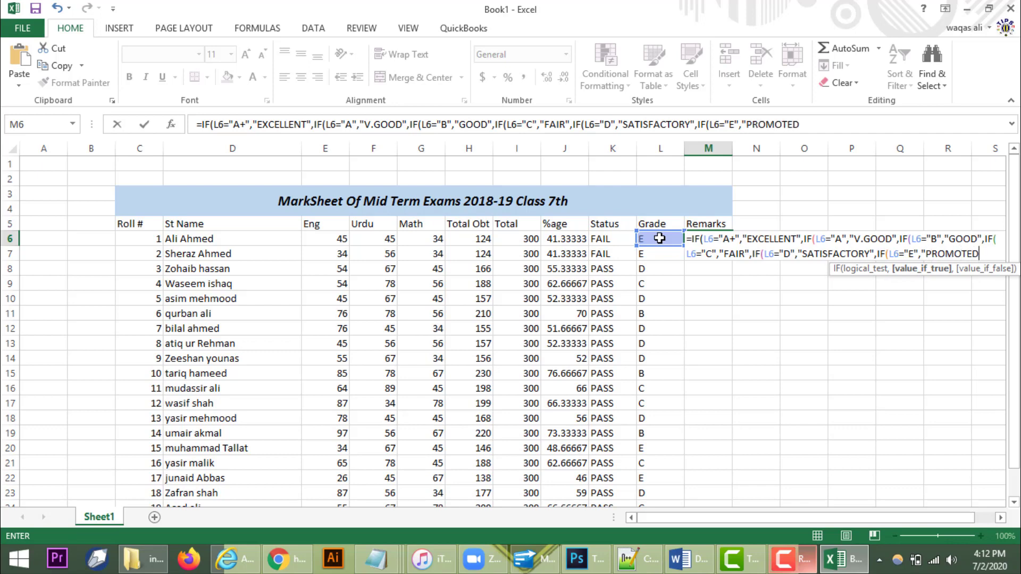
{"action": "type", "text": "\","}
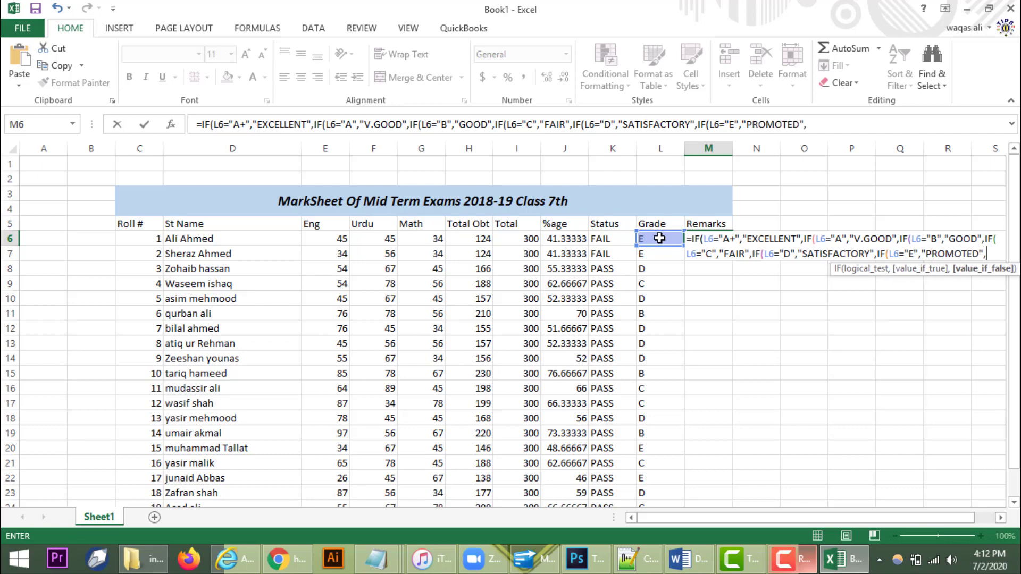
{"action": "type", "text": "\"WORK"}
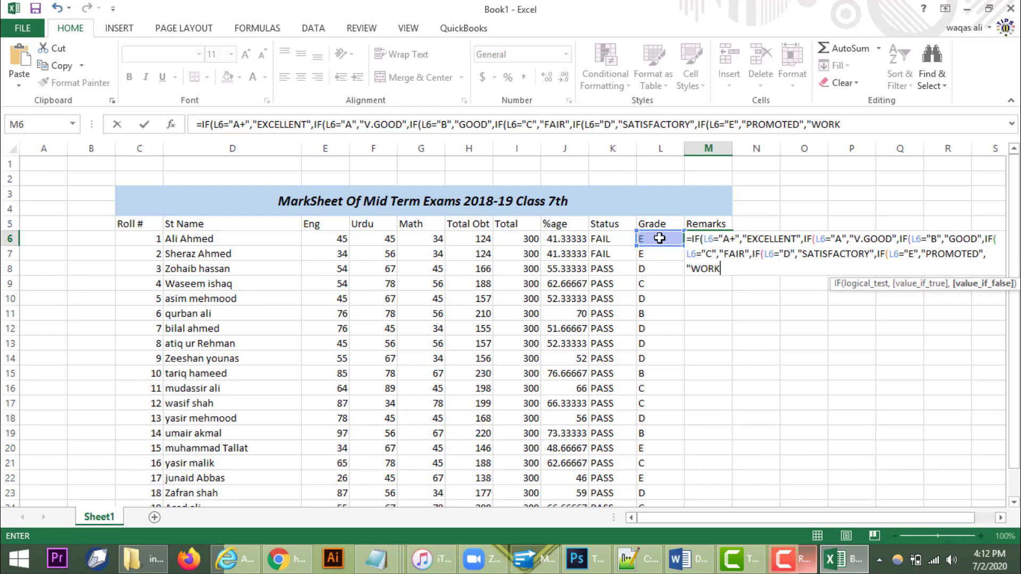
{"action": "type", "text": " HARD\"(("}
{"action": "key", "text": "BackSpace"}
{"action": "key", "text": "BackSpace"}
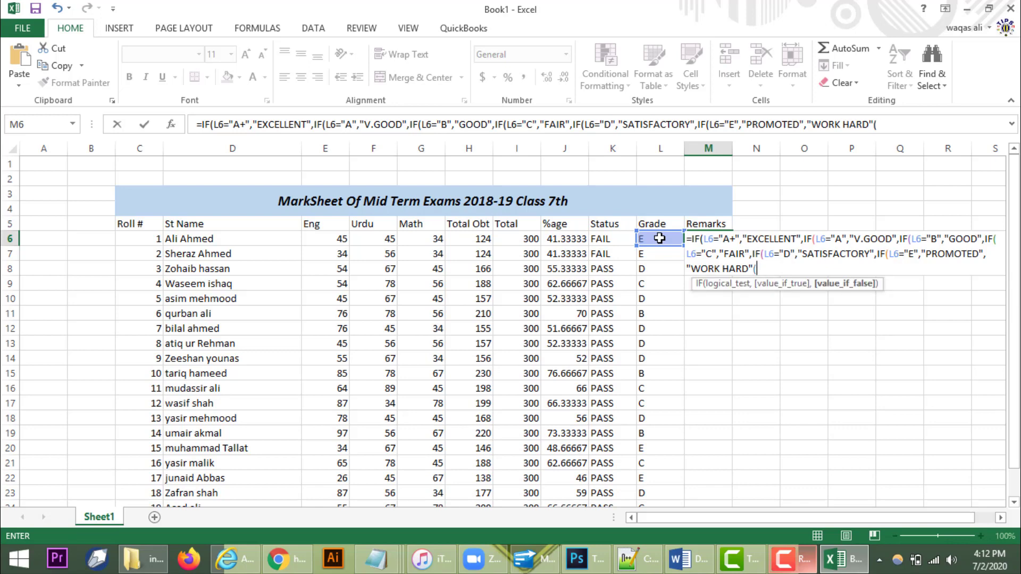
{"action": "type", "text": "))))))"}
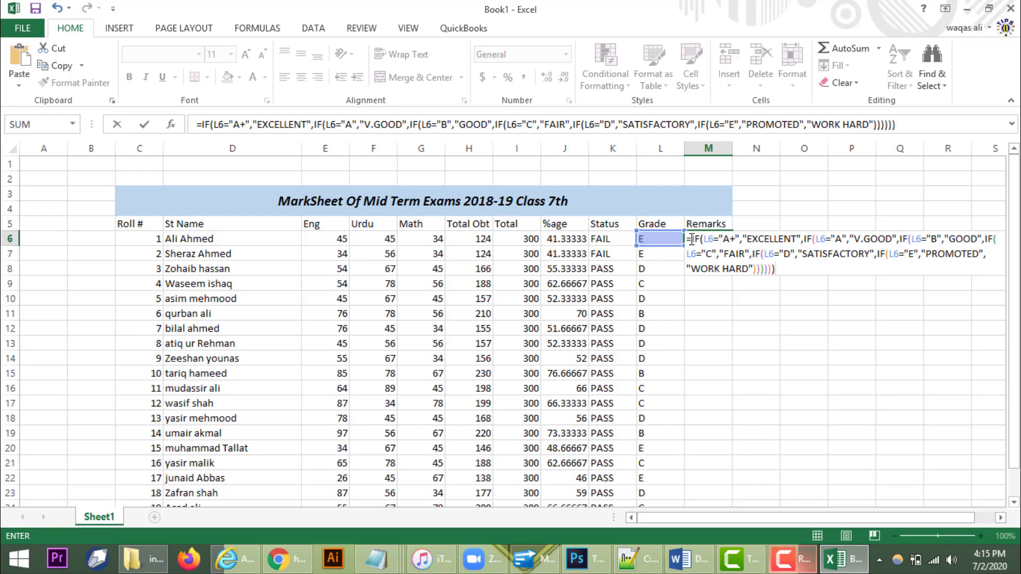
Step: Enter the Remarks formula in M6 and fill it down to M25
{"action": "left_click_drag", "start_coordinate": [692, 239], "coordinate": [801, 243]}
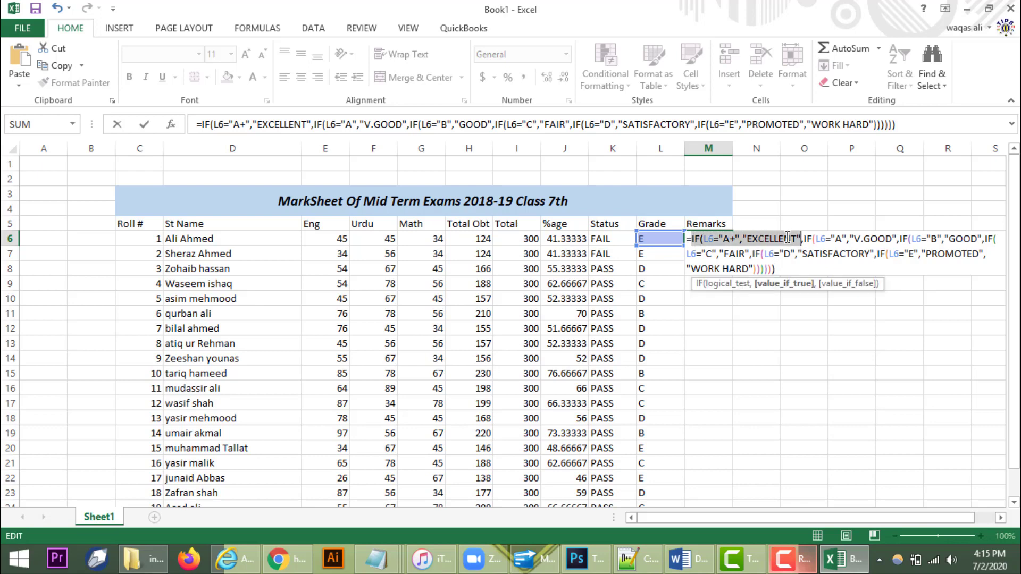
{"action": "left_click", "coordinate": [780, 267]}
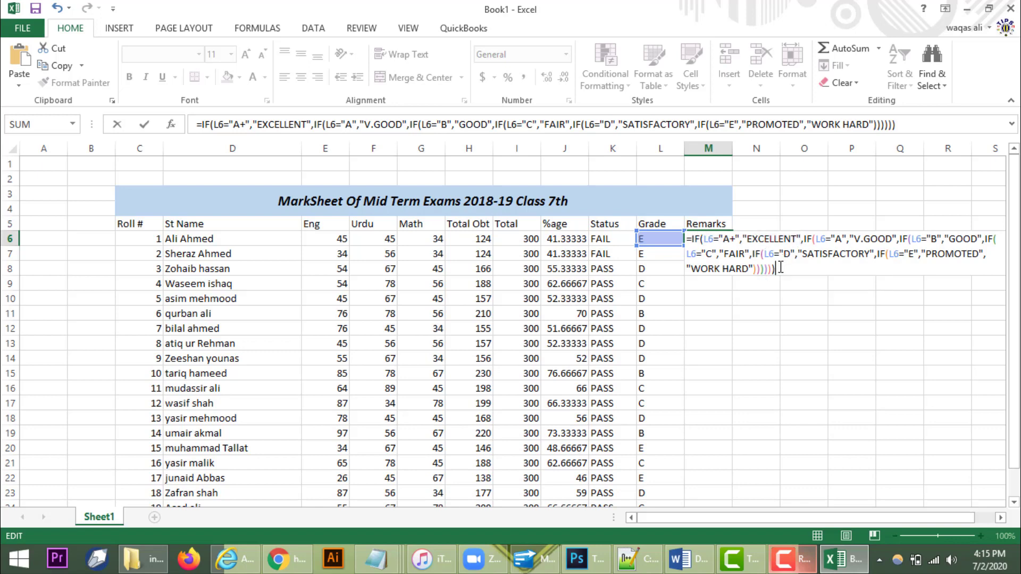
{"action": "key", "text": "Return"}
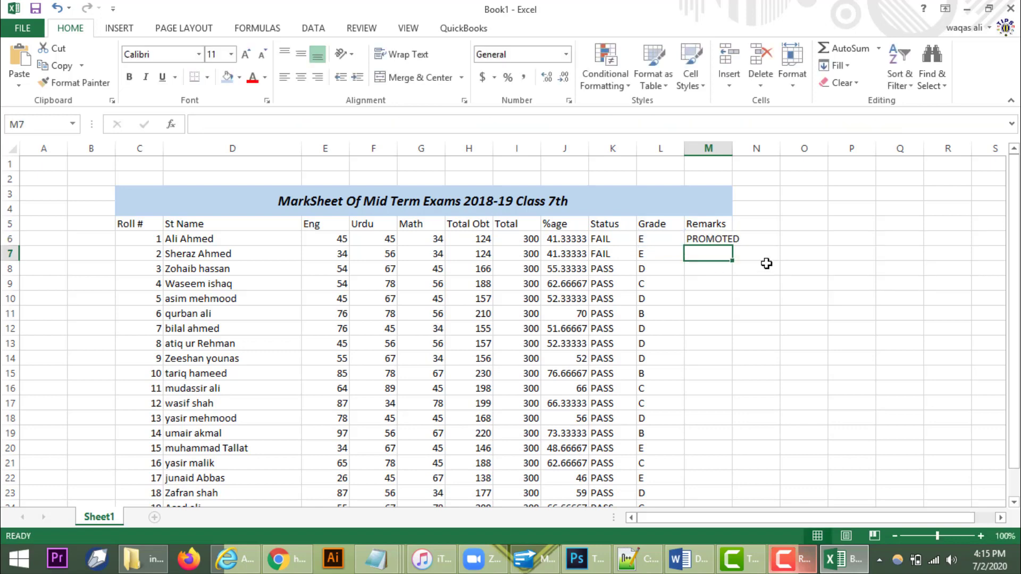
{"action": "left_click", "coordinate": [711, 240]}
{"action": "double_click", "coordinate": [732, 246]}
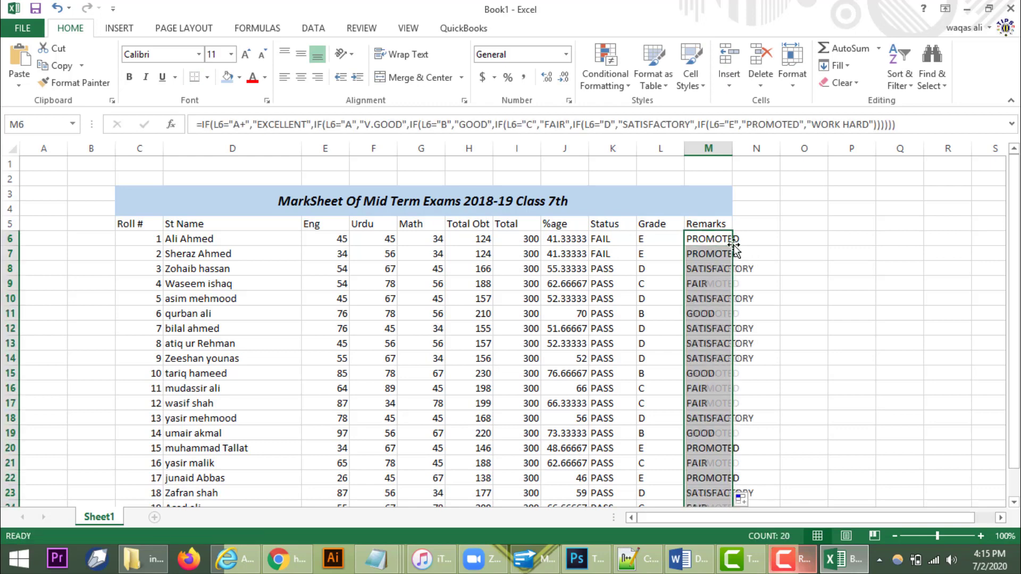
Step: Widen column M so "SATISFACTORY" fits
{"action": "left_click_drag", "start_coordinate": [732, 148], "coordinate": [765, 148]}
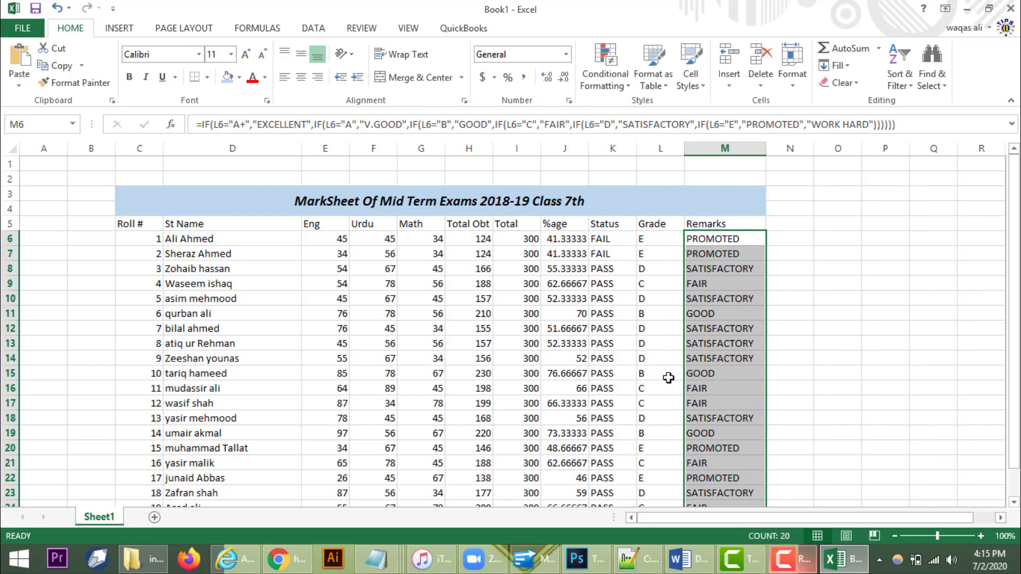
{"action": "scroll", "coordinate": [668, 378], "scroll_direction": "down", "scroll_amount": 1}
{"action": "scroll", "coordinate": [669, 377], "scroll_direction": "down", "scroll_amount": 1}
Step: Apply All Borders to the whole marksheet table C3:M25
{"action": "scroll", "coordinate": [668, 378], "scroll_direction": "up", "scroll_amount": 2}
{"action": "left_click_drag", "start_coordinate": [254, 196], "coordinate": [298, 478]}
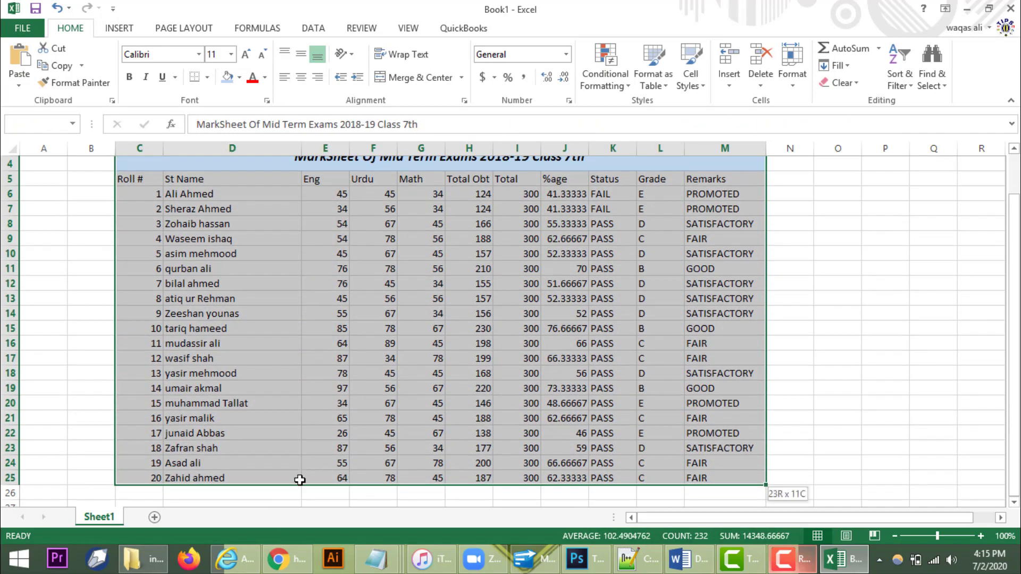
{"action": "left_click", "coordinate": [208, 77]}
{"action": "left_click", "coordinate": [223, 202]}
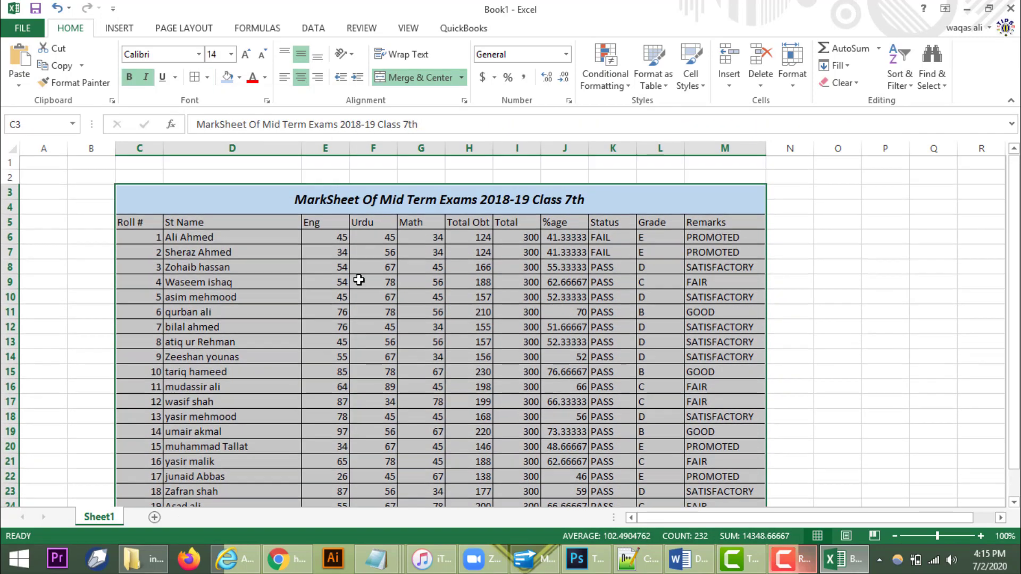
{"action": "left_click", "coordinate": [128, 223]}
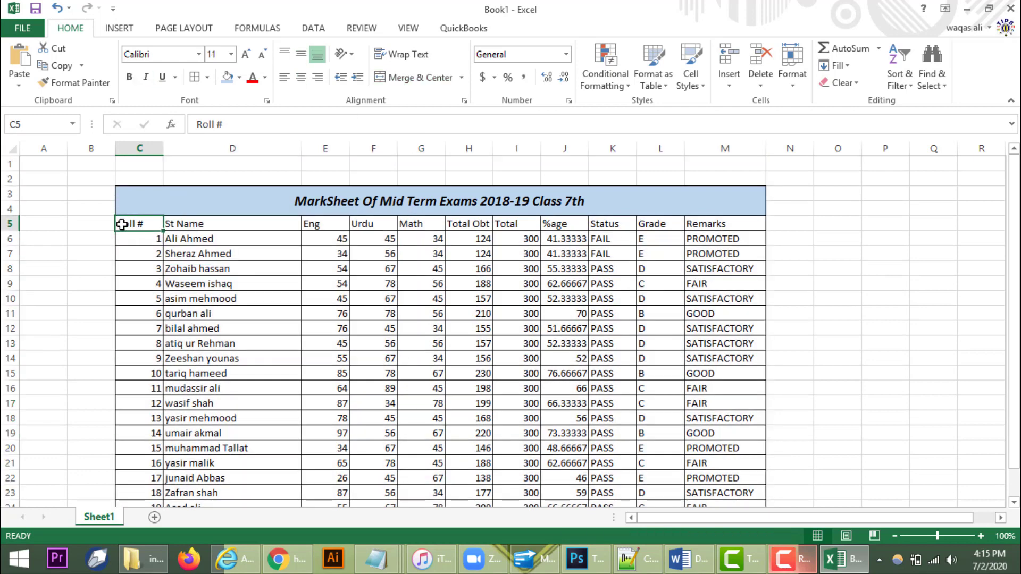
Step: Make the C5:M5 header row bold with a light orange fill
{"action": "left_click_drag", "start_coordinate": [122, 224], "coordinate": [755, 224]}
{"action": "left_click", "coordinate": [130, 78]}
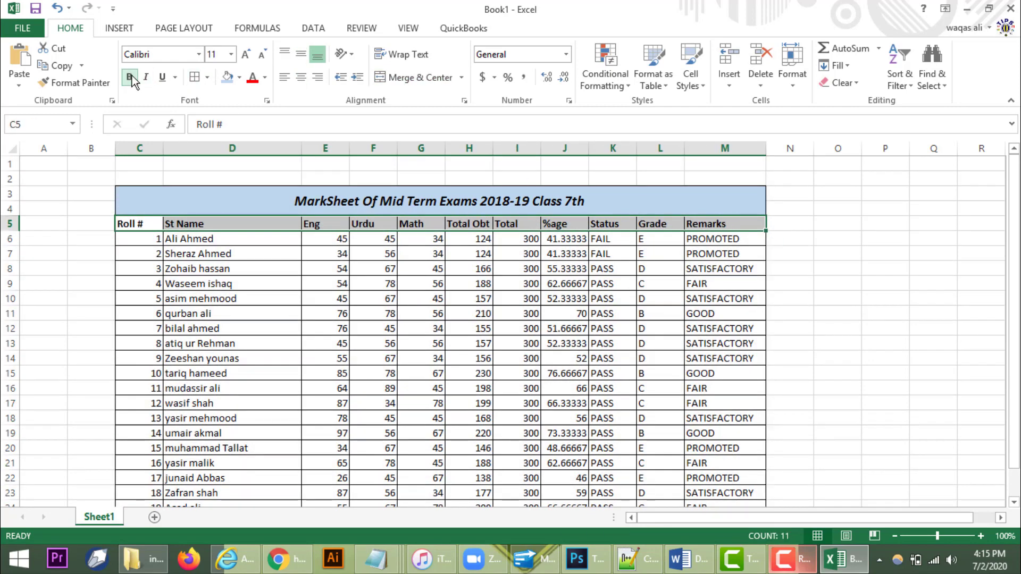
{"action": "left_click", "coordinate": [239, 77]}
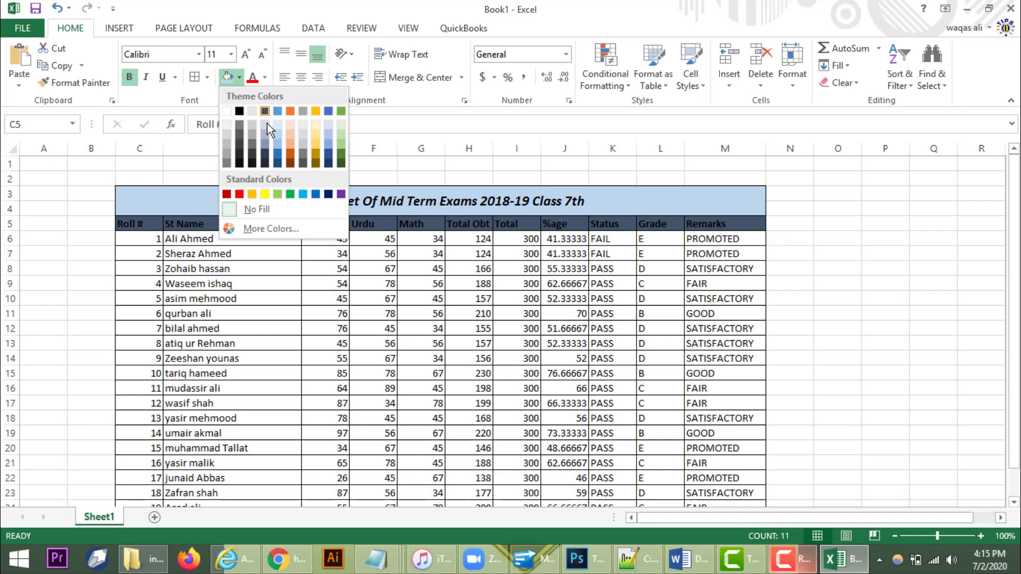
{"action": "left_click", "coordinate": [291, 144]}
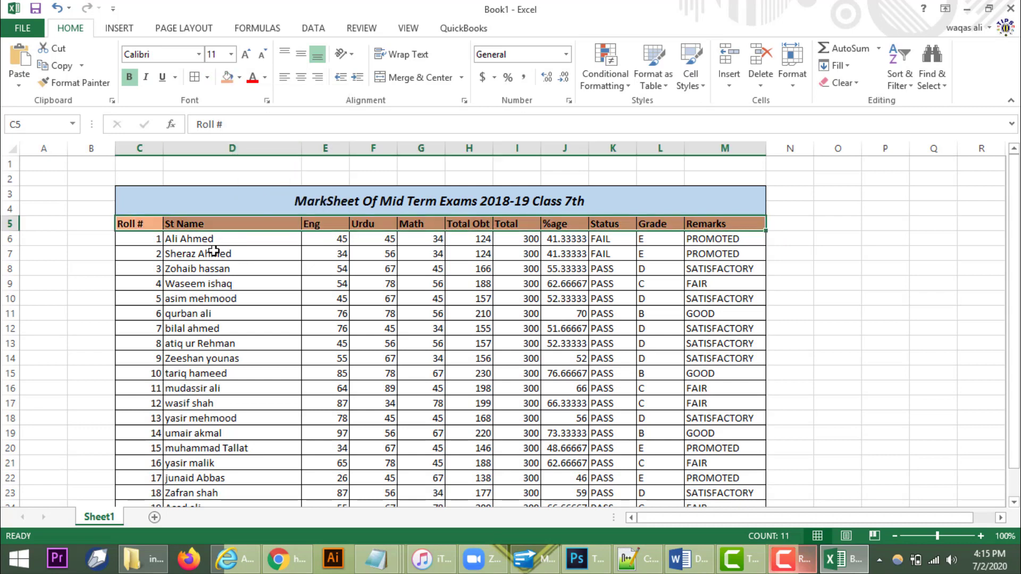
{"action": "left_click", "coordinate": [144, 237]}
{"action": "left_click", "coordinate": [751, 284]}
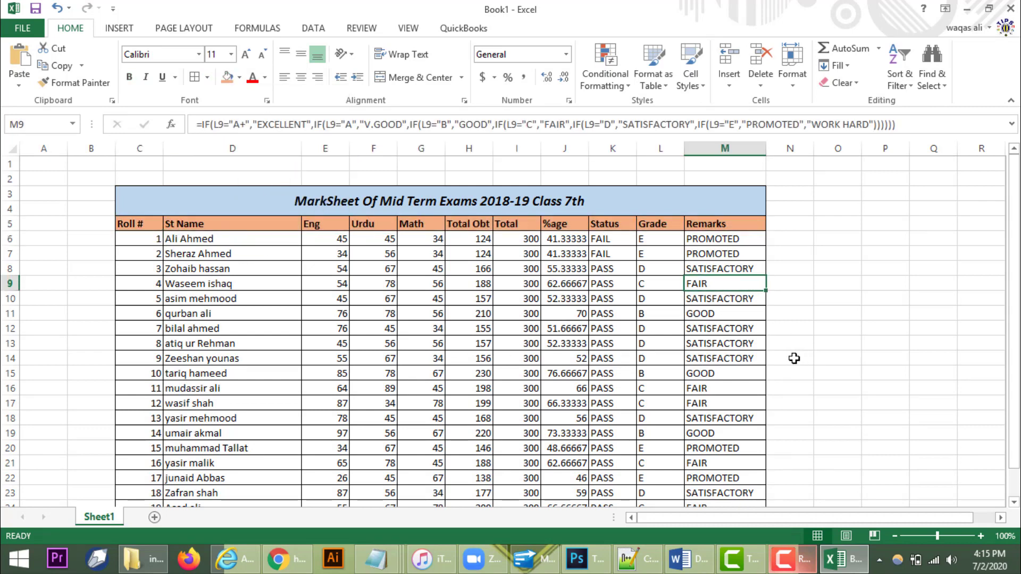